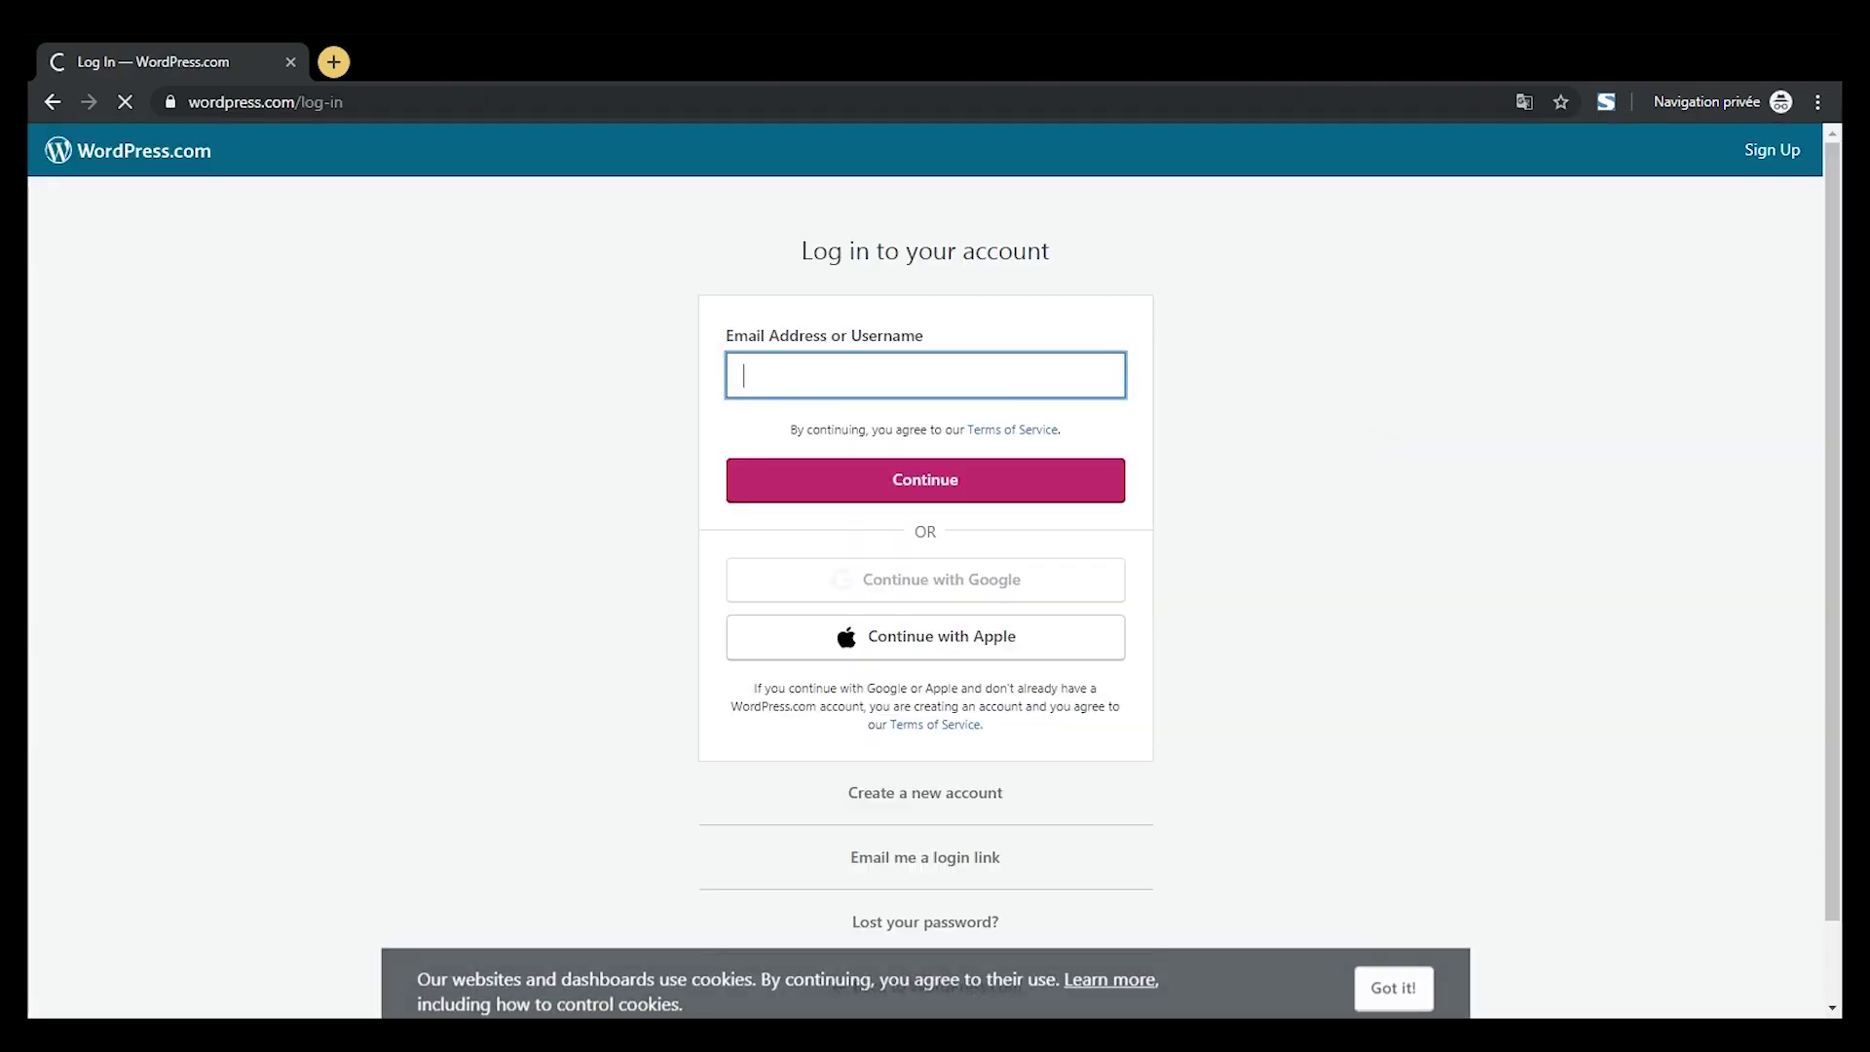
- Log in to WordPress.com with the account's e-mail address and password
left_click(1277, 405)
left_click(984, 460)
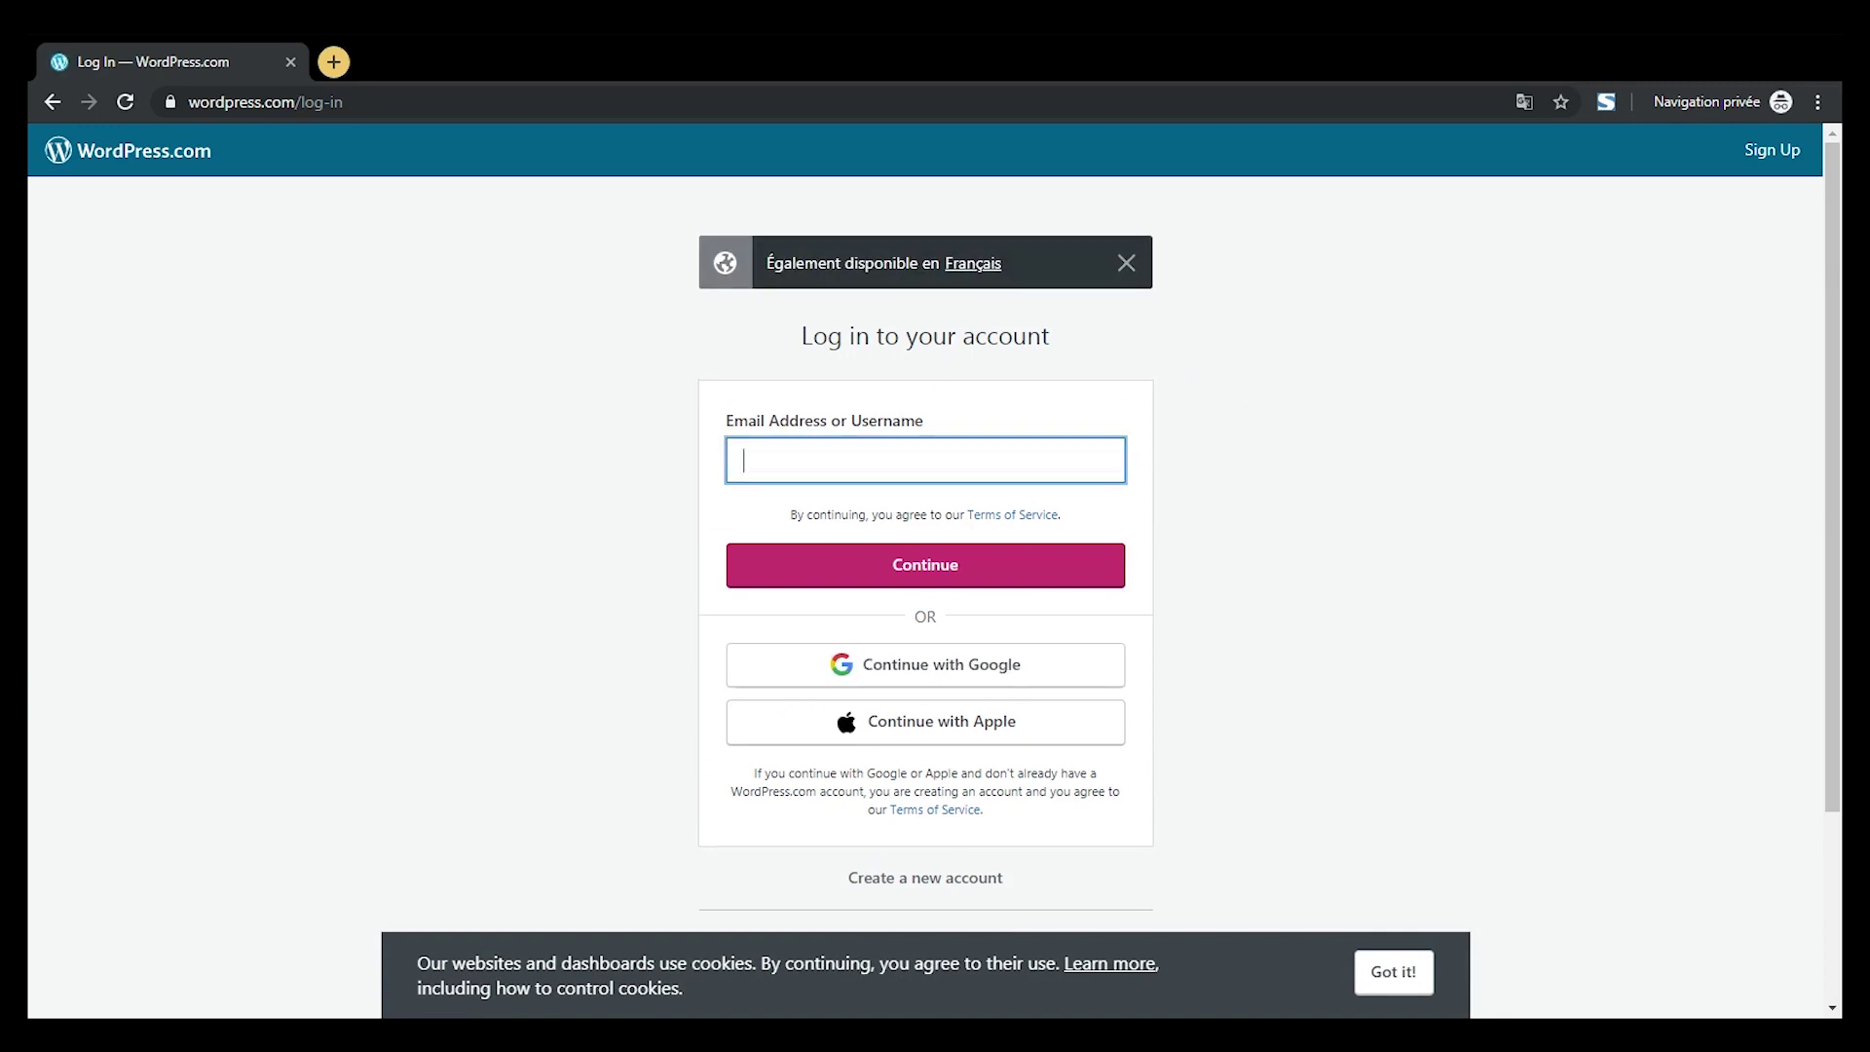
key("ctrl+v")
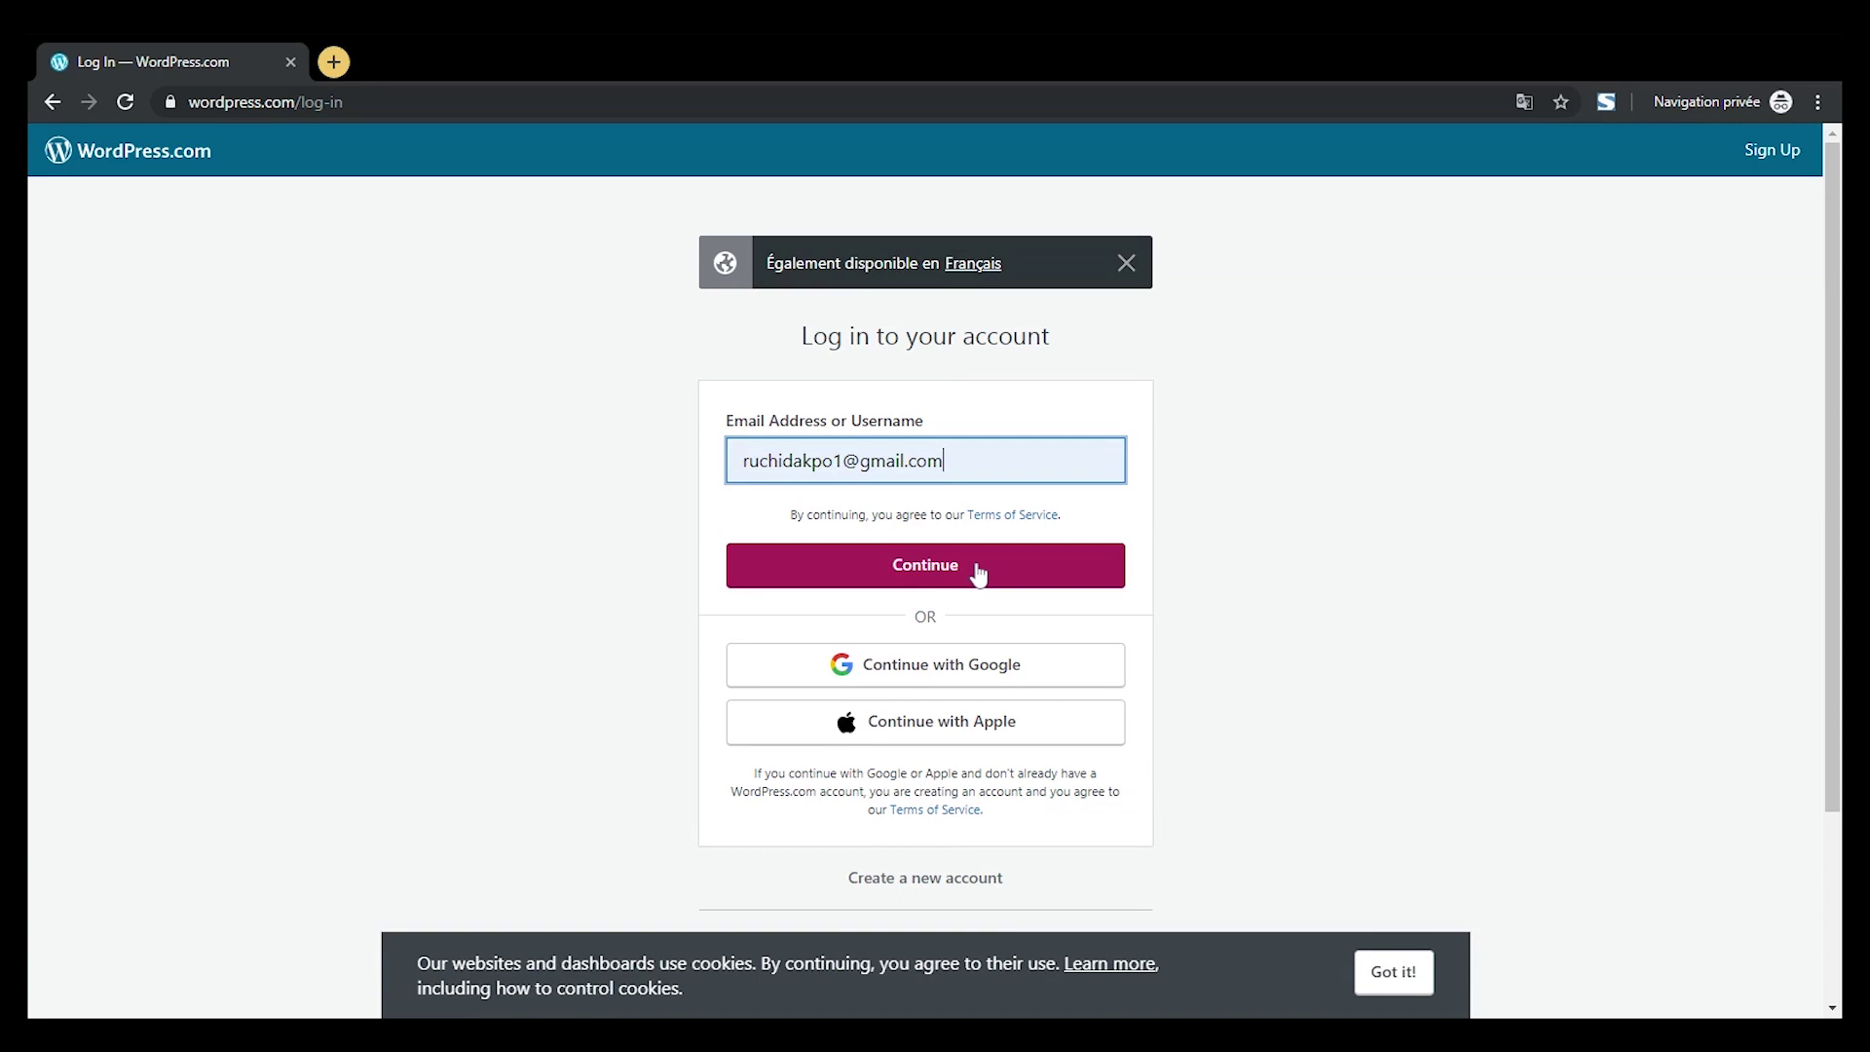
left_click(979, 576)
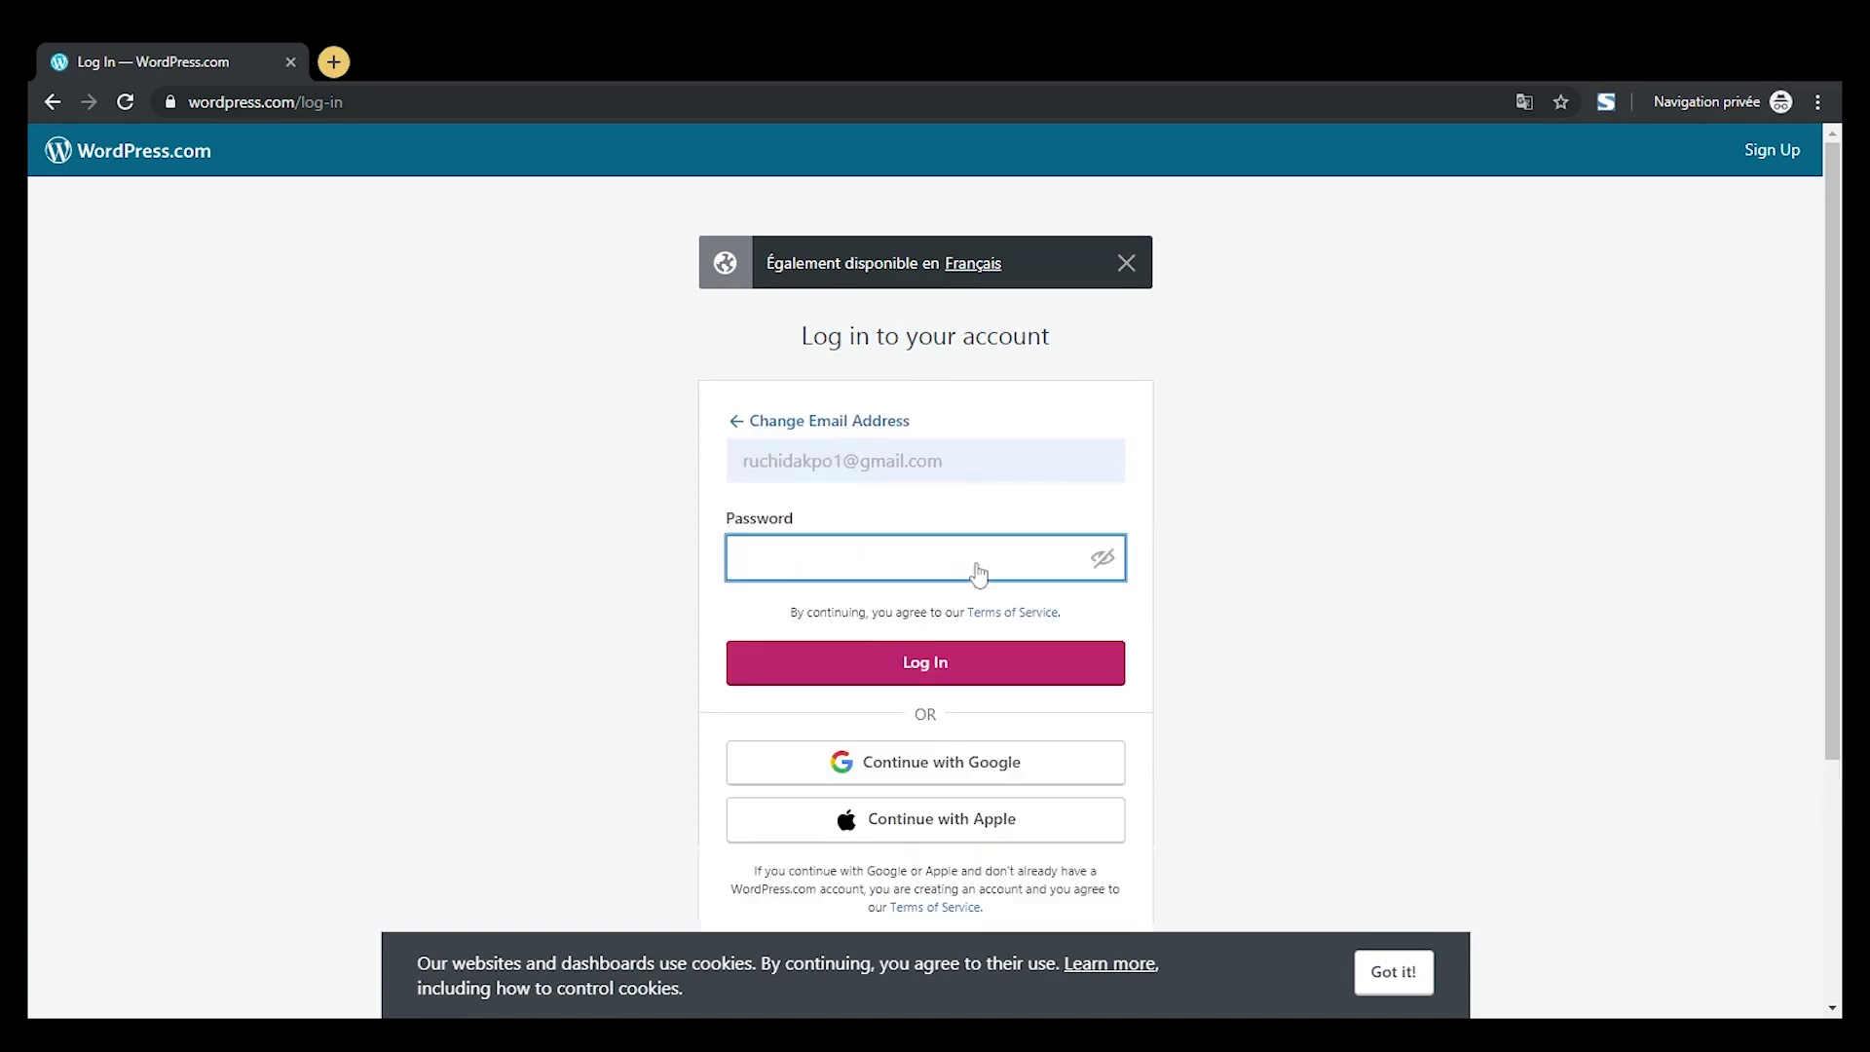
type("•••••••••••••••••••••")
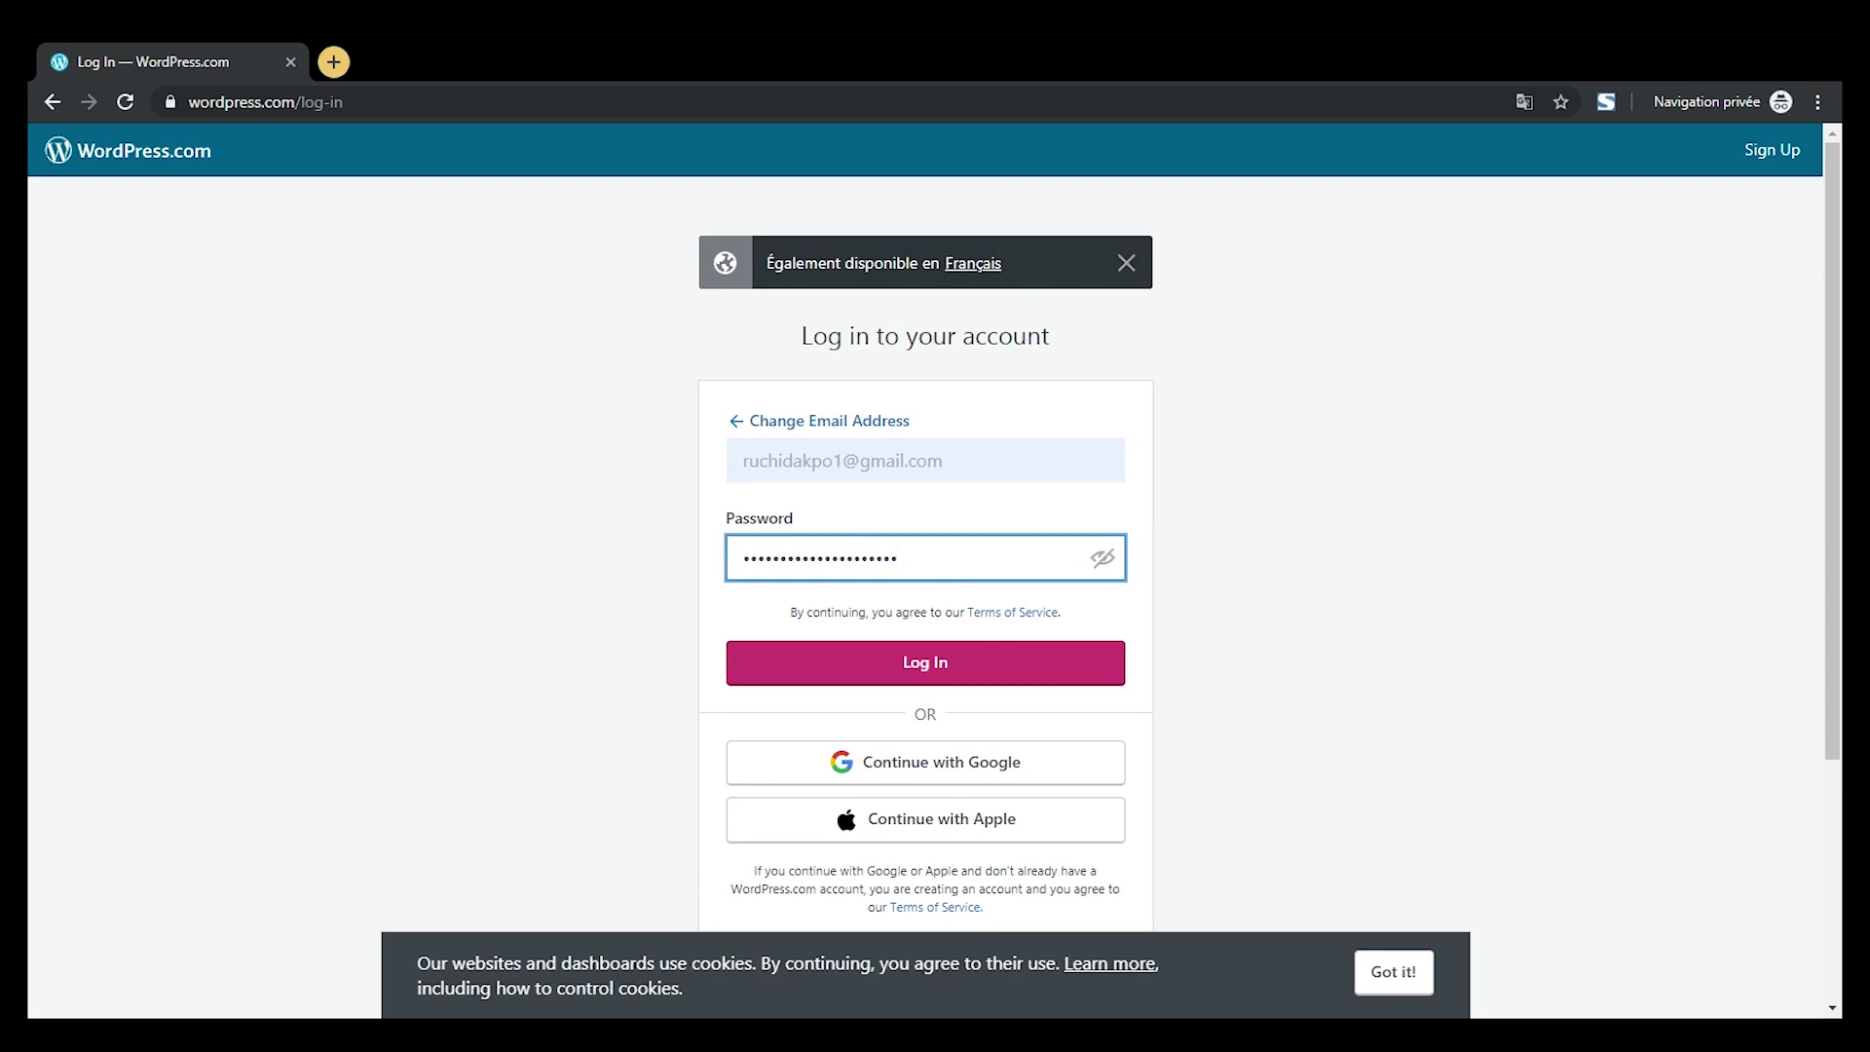
left_click(977, 657)
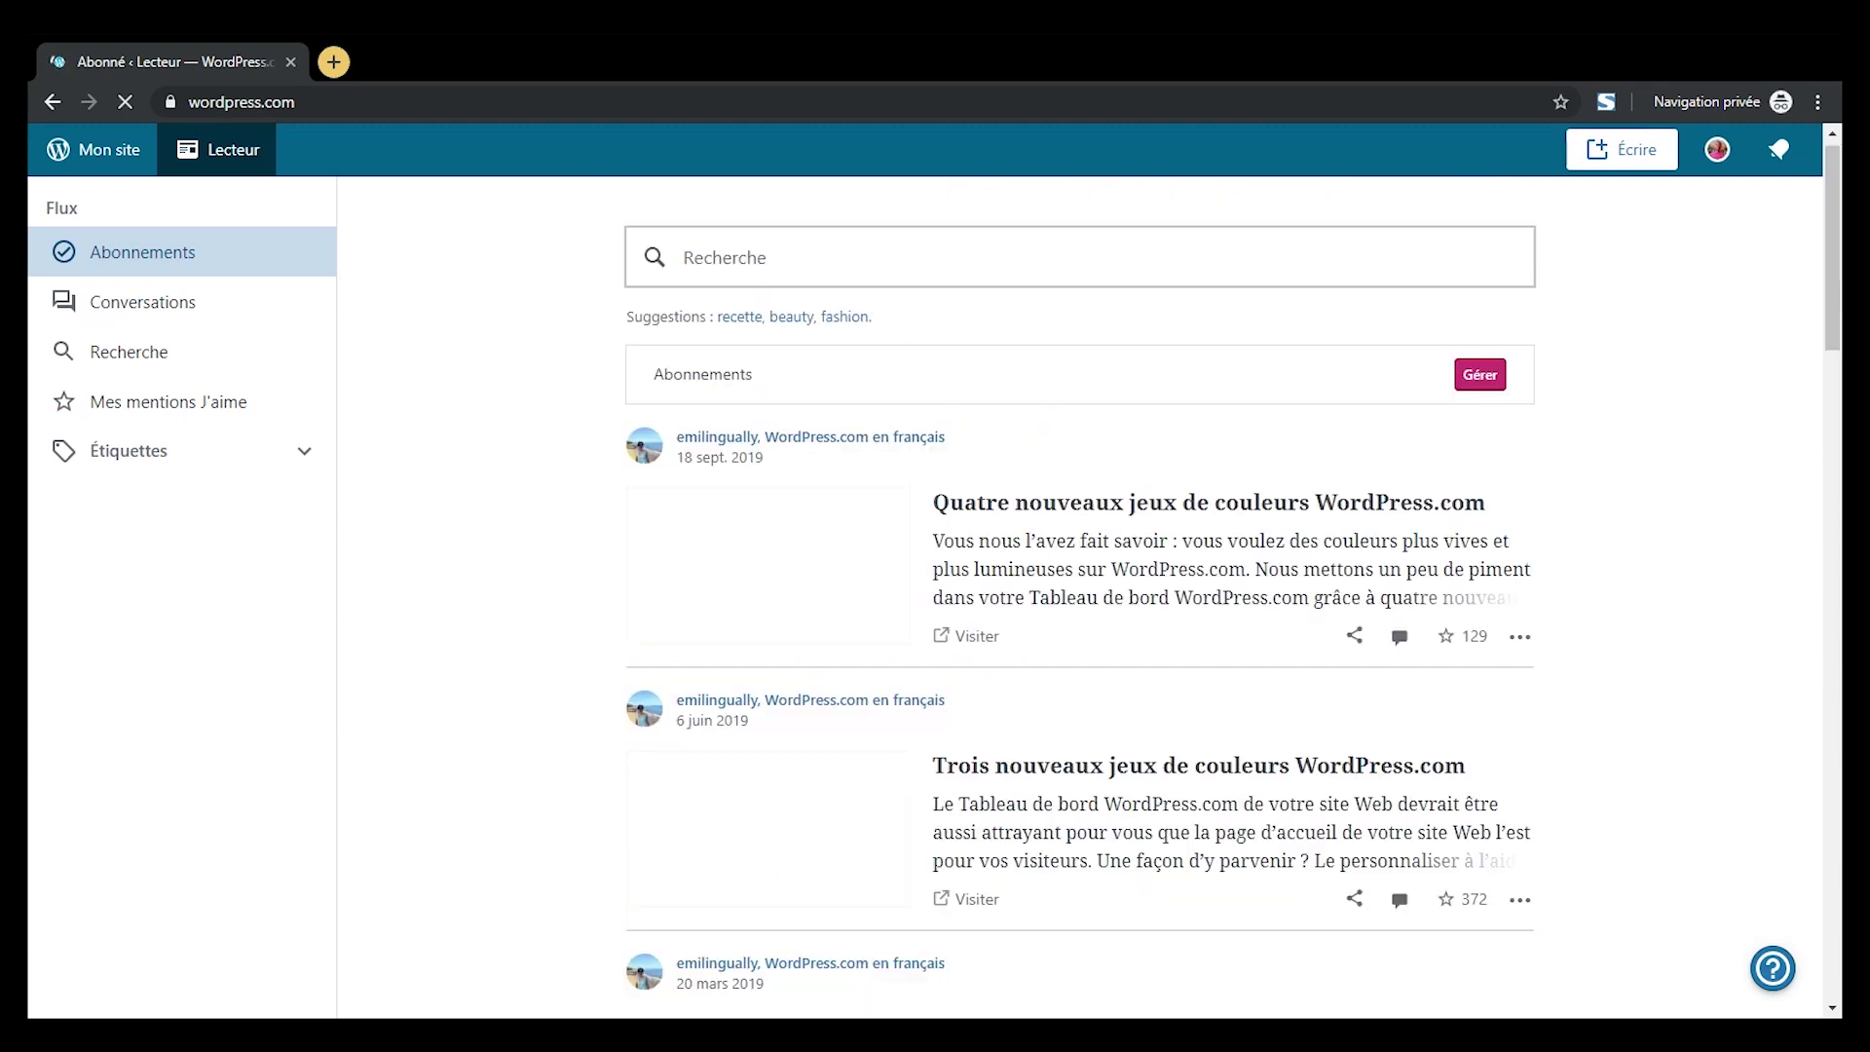
- Go to the existing TraficQuand site's dashboard and start adding a new site
left_click(114, 166)
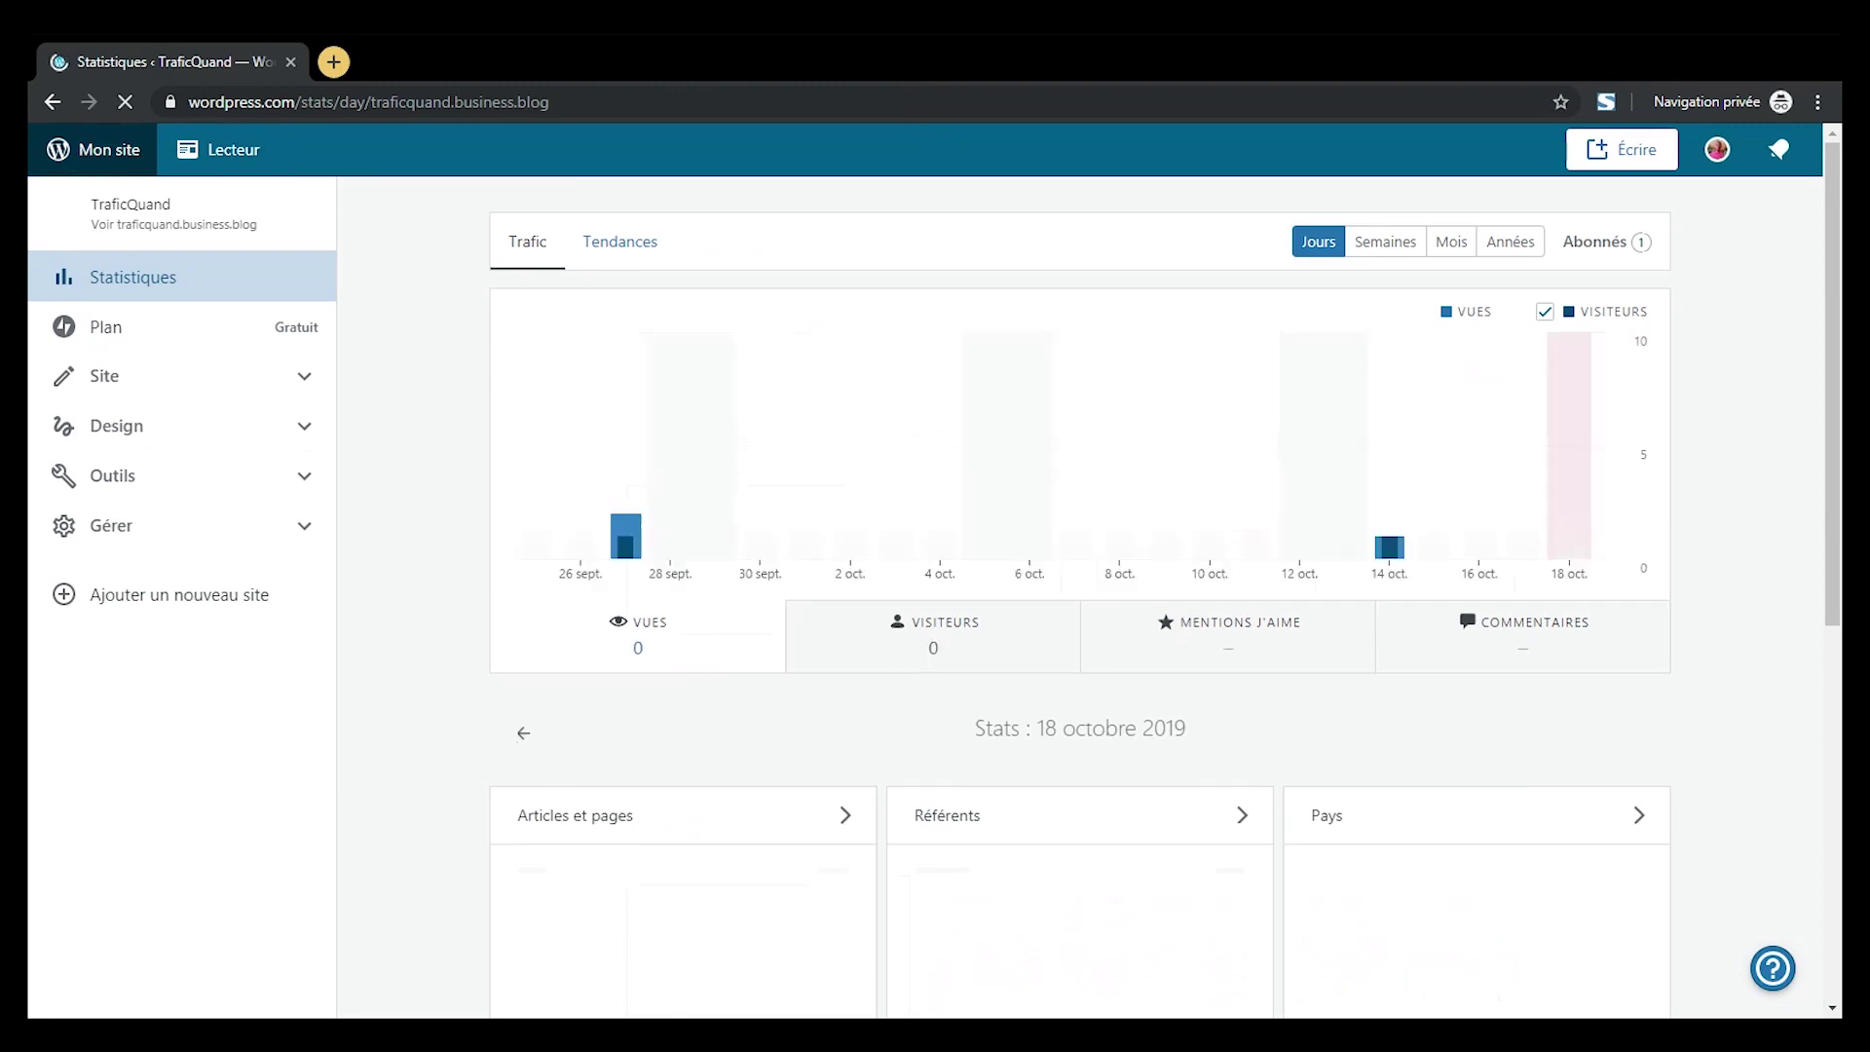
left_click(133, 214)
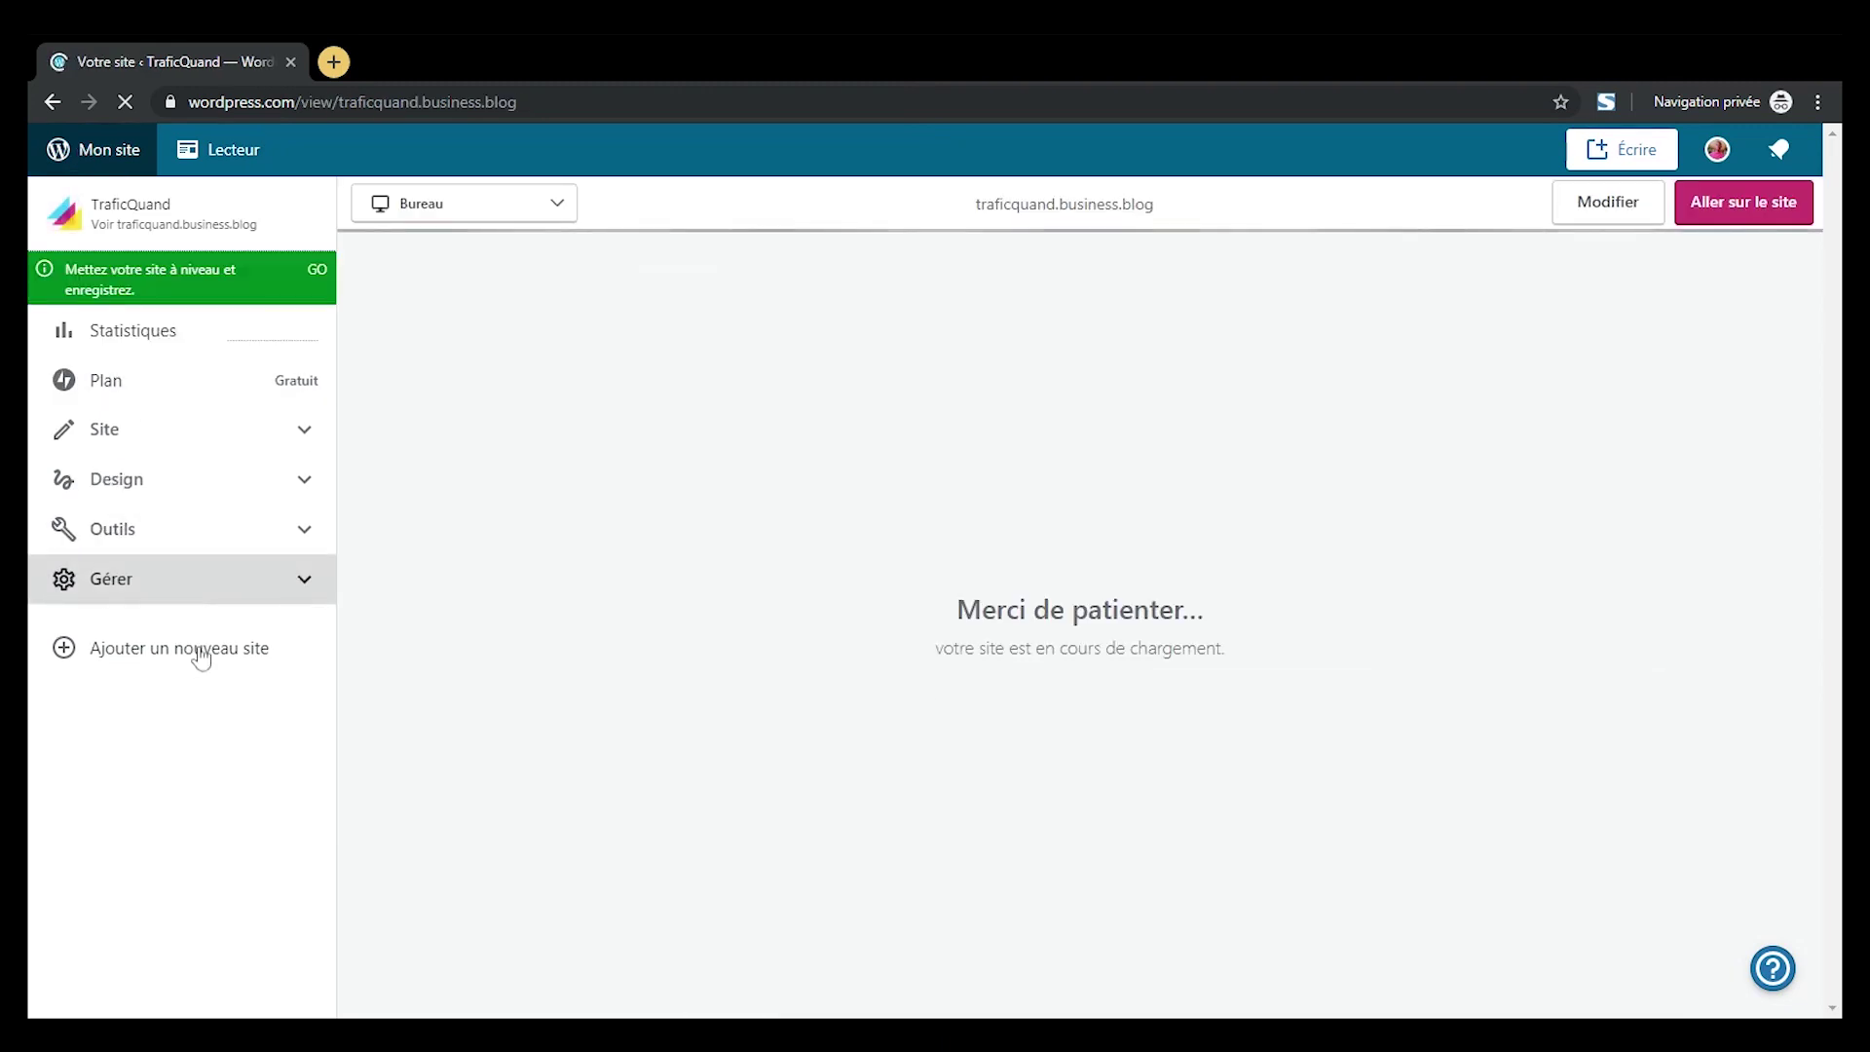
left_click(201, 653)
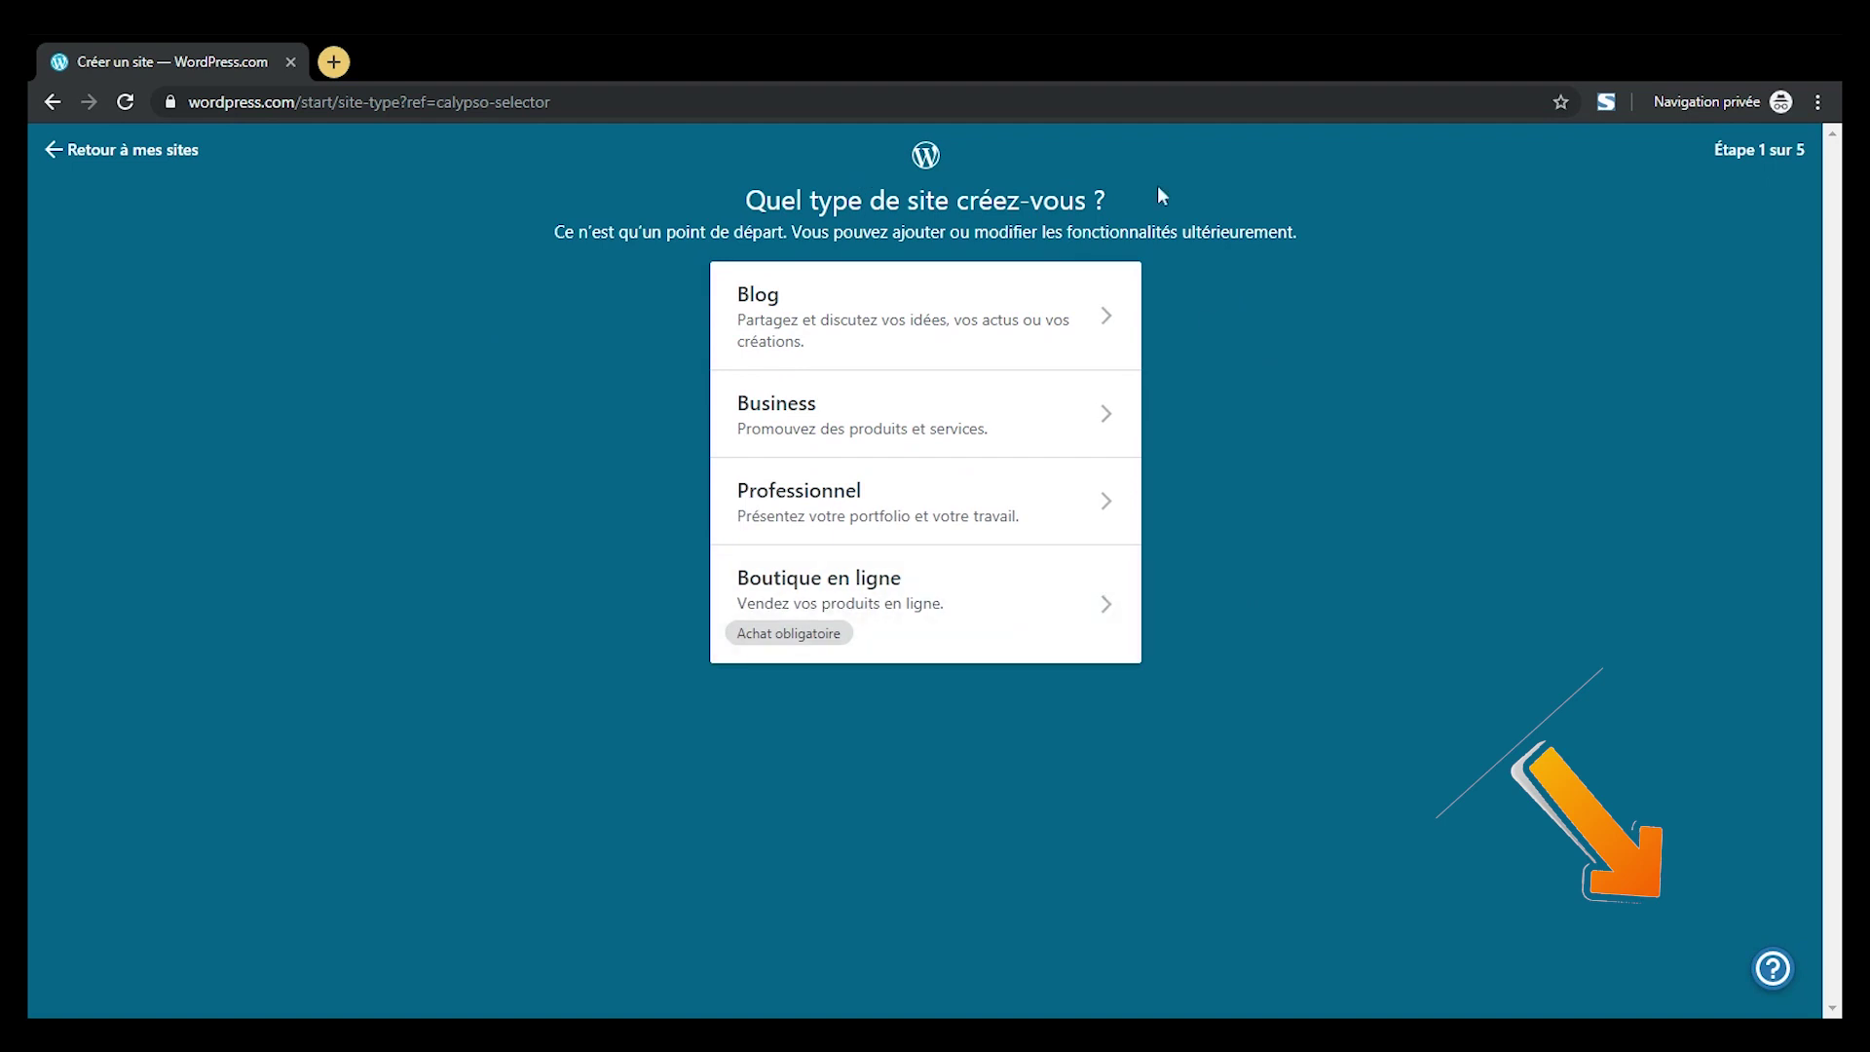
- Choose Blog as the site type and Blogging as the blog's topic
left_click(1087, 331)
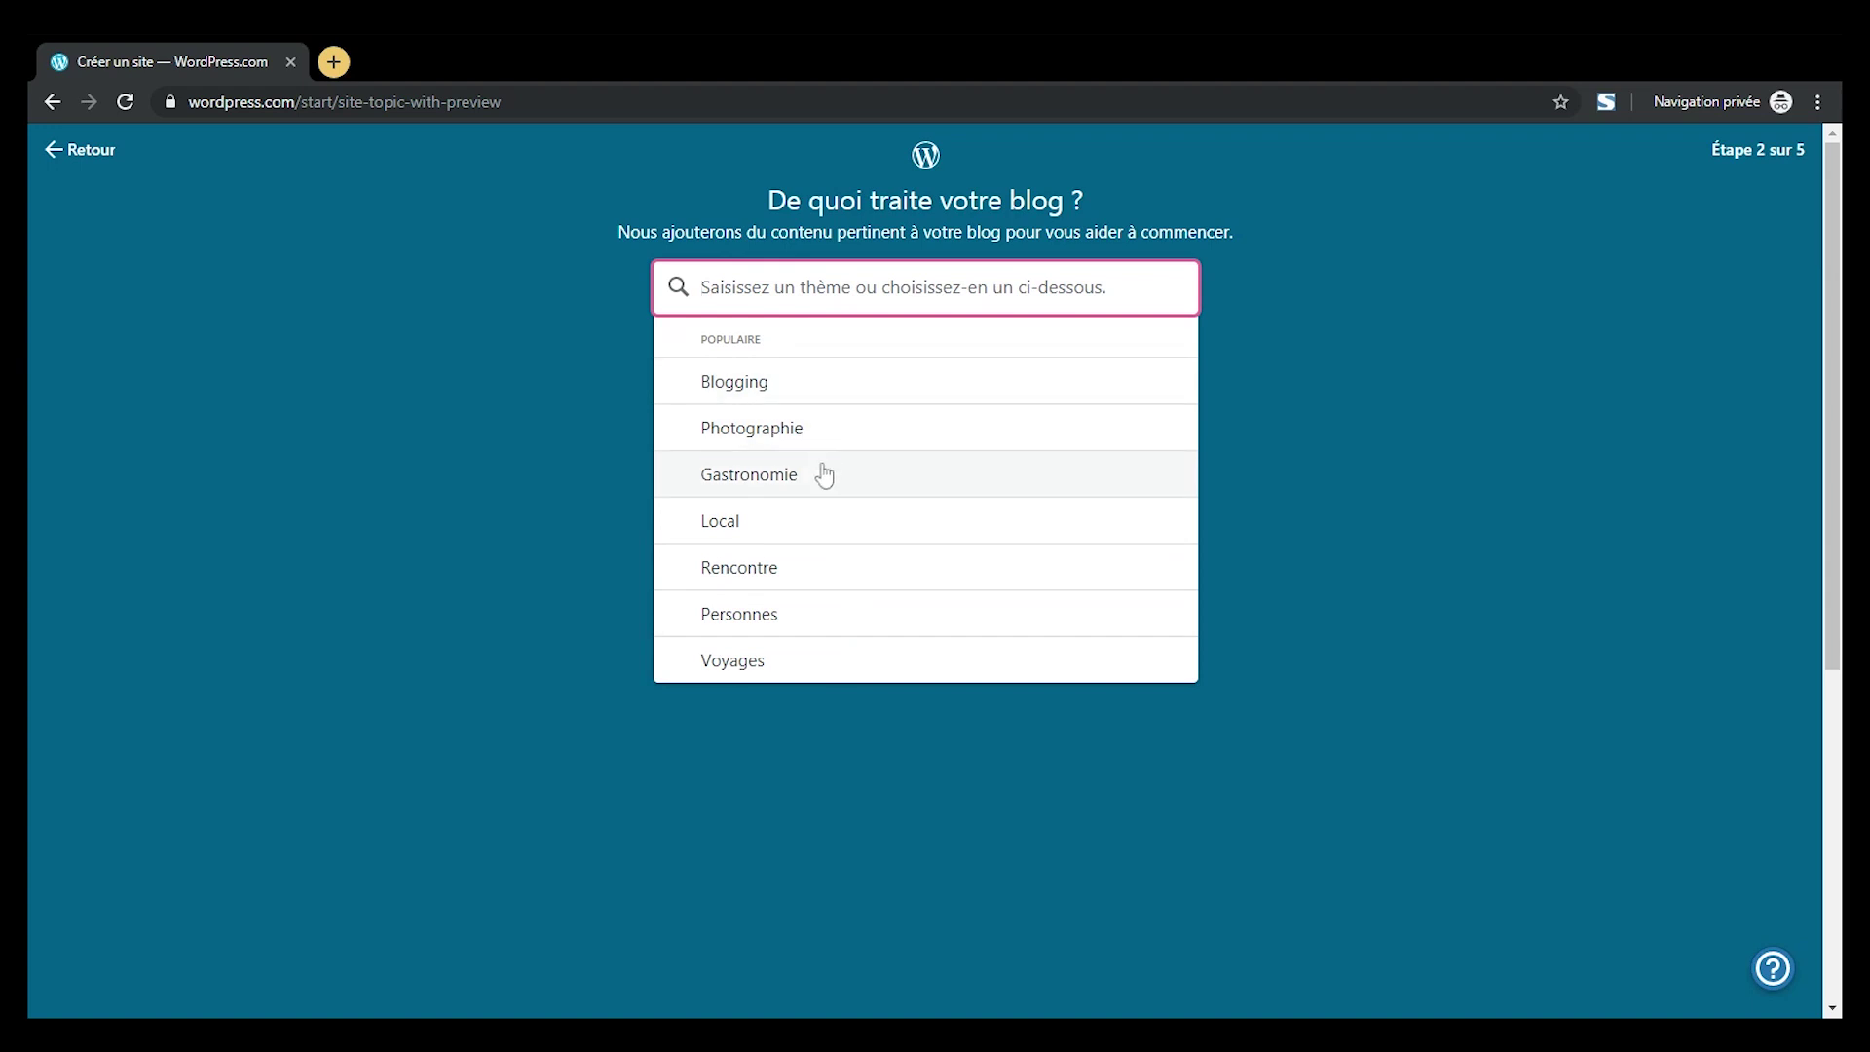
left_click(778, 392)
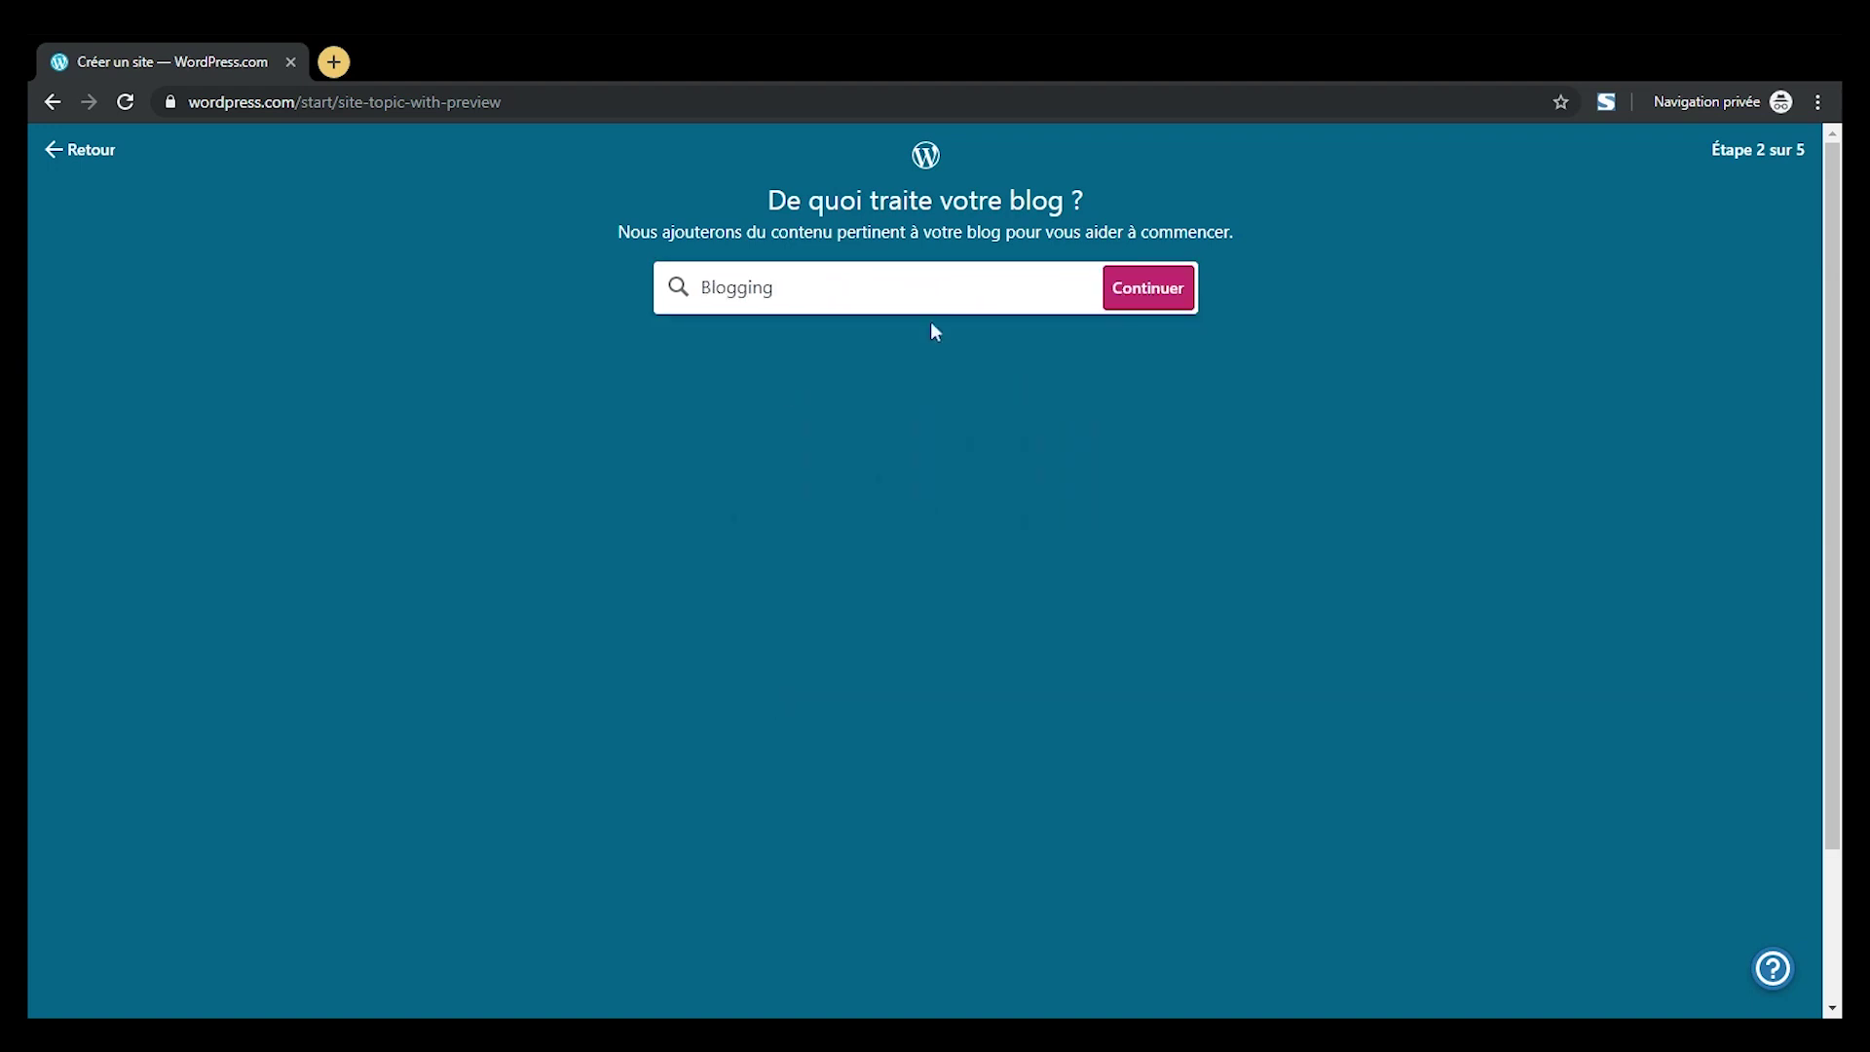
left_click(1141, 289)
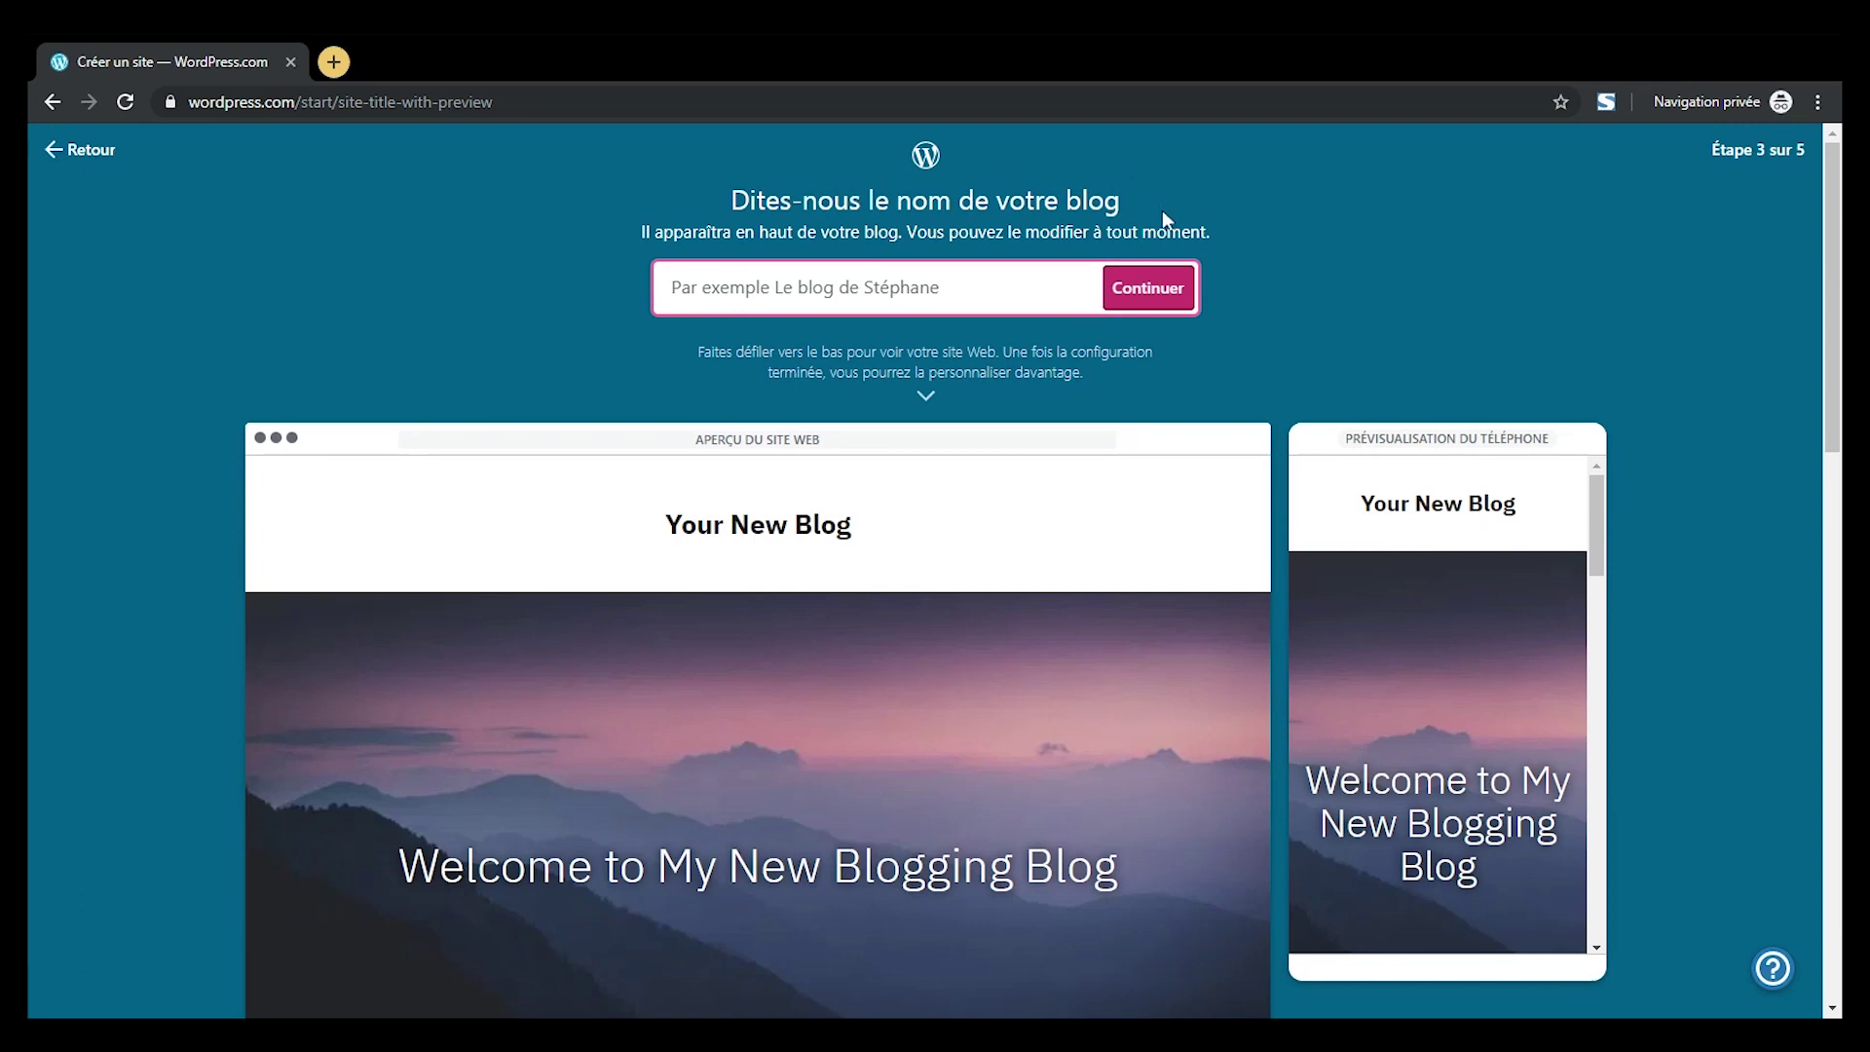
type("trafficqu")
key("BackSpace")
key("BackSpace")
key("BackSpace")
key("BackSpace")
key("BackSpace")
key("BackSpace")
key("BackSpace")
key("BackSpace")
type("Po")
key("BackSpace")
key("BackSpace")
key("BackSpace")
type("pO")
key("BackSpace")
key("BackSpace")
- Name the blog "Podcast TraficQuand" and continue to the address selection
type("Pod")
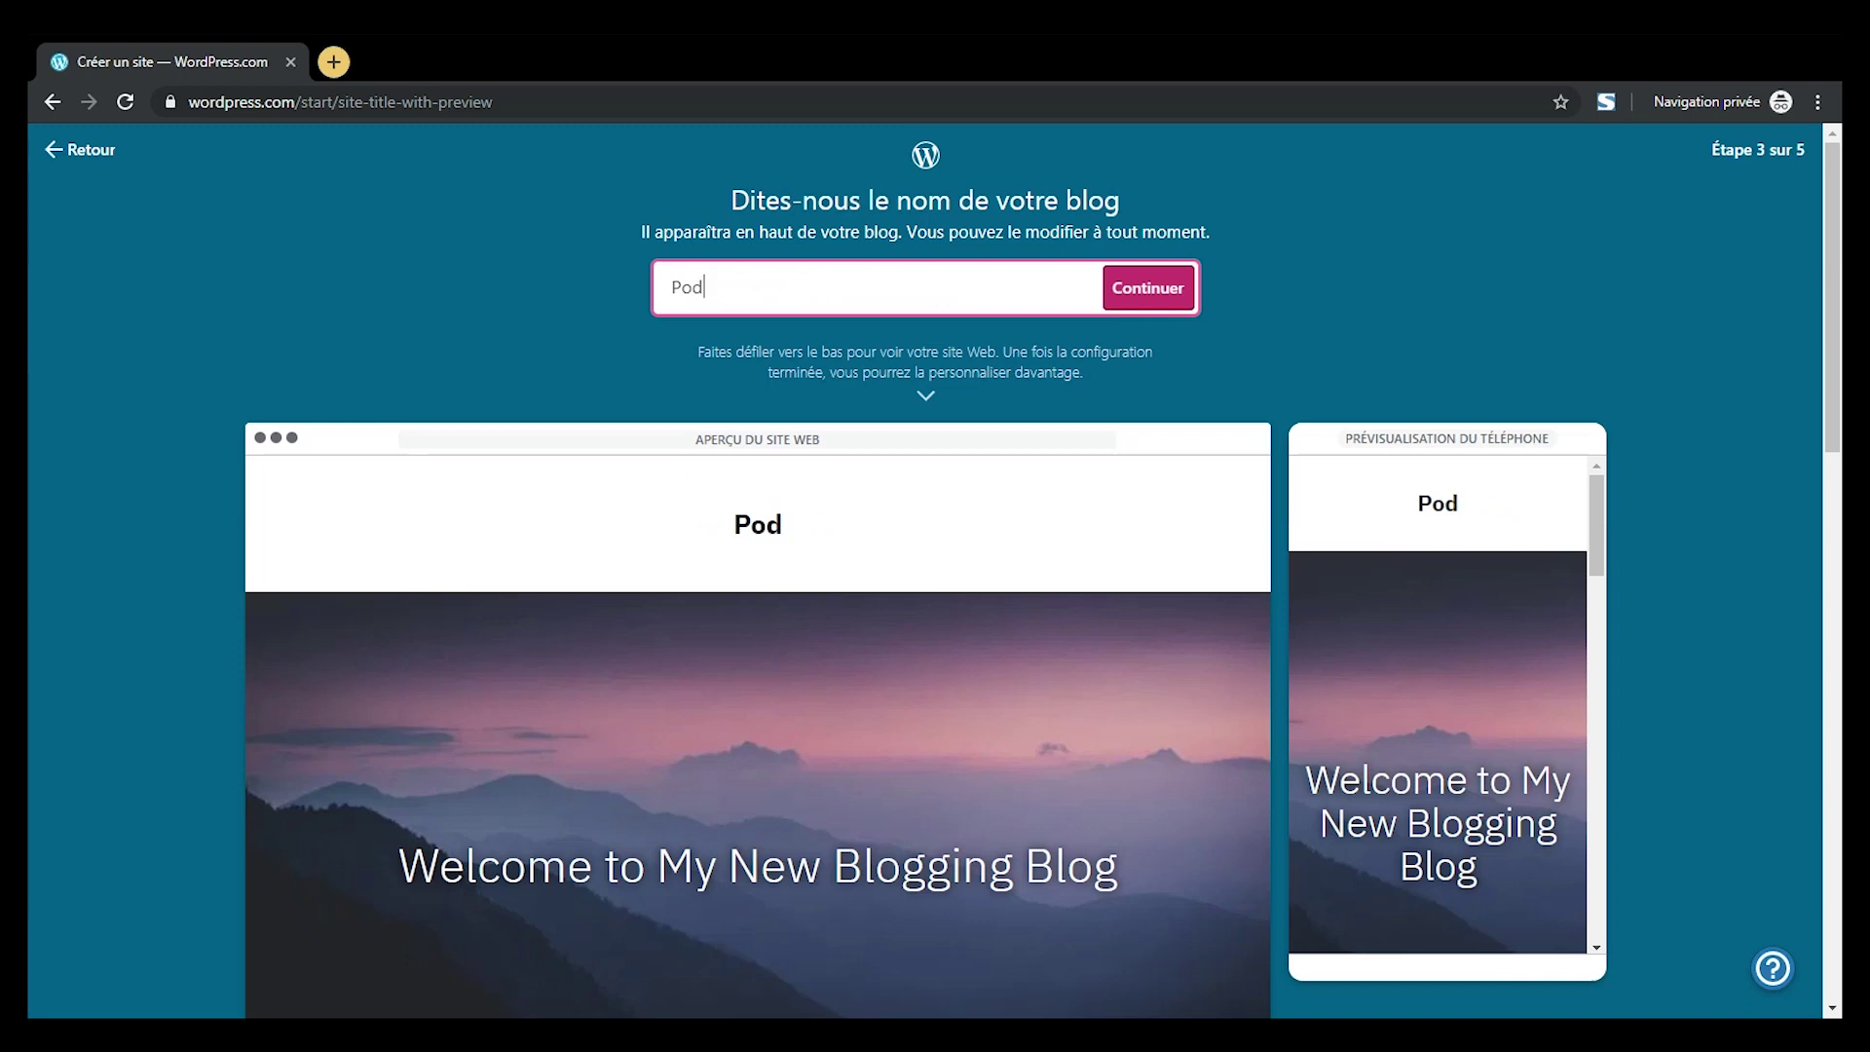
type("cast Trafic")
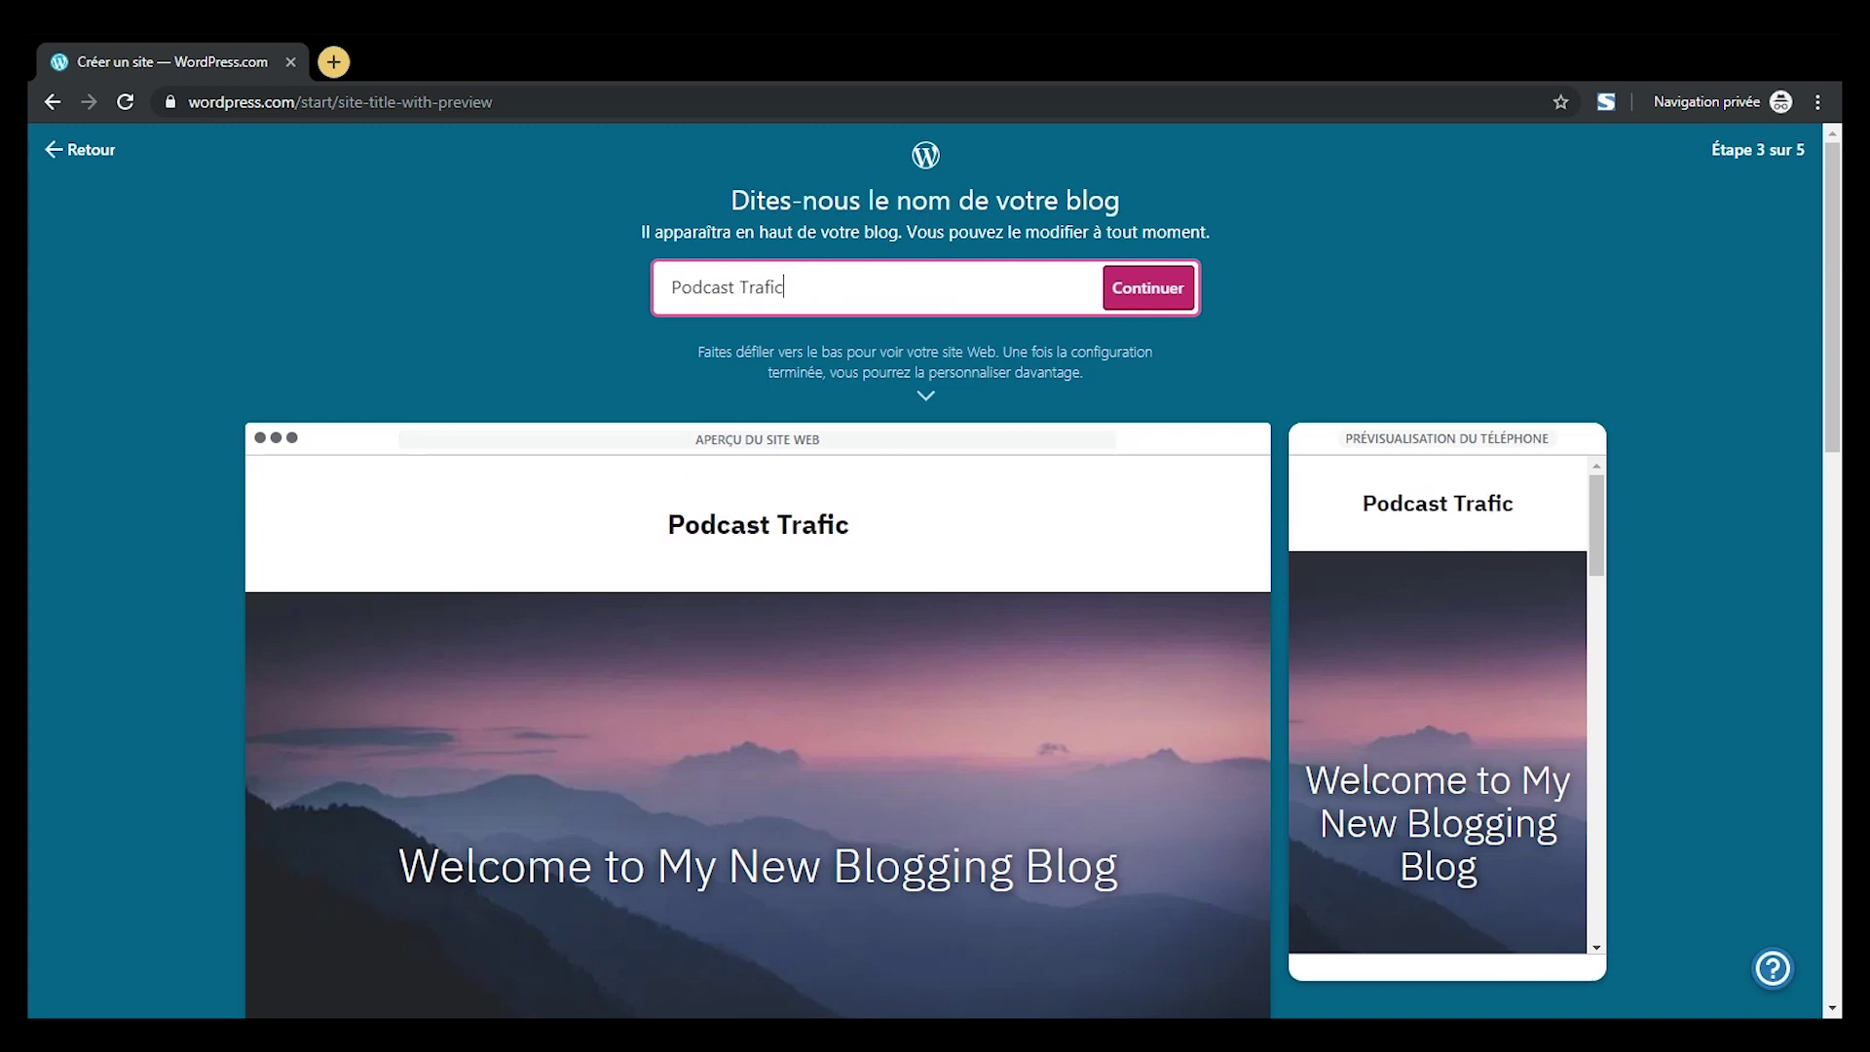
type("Qu")
type("an")
type("d")
left_click(1145, 287)
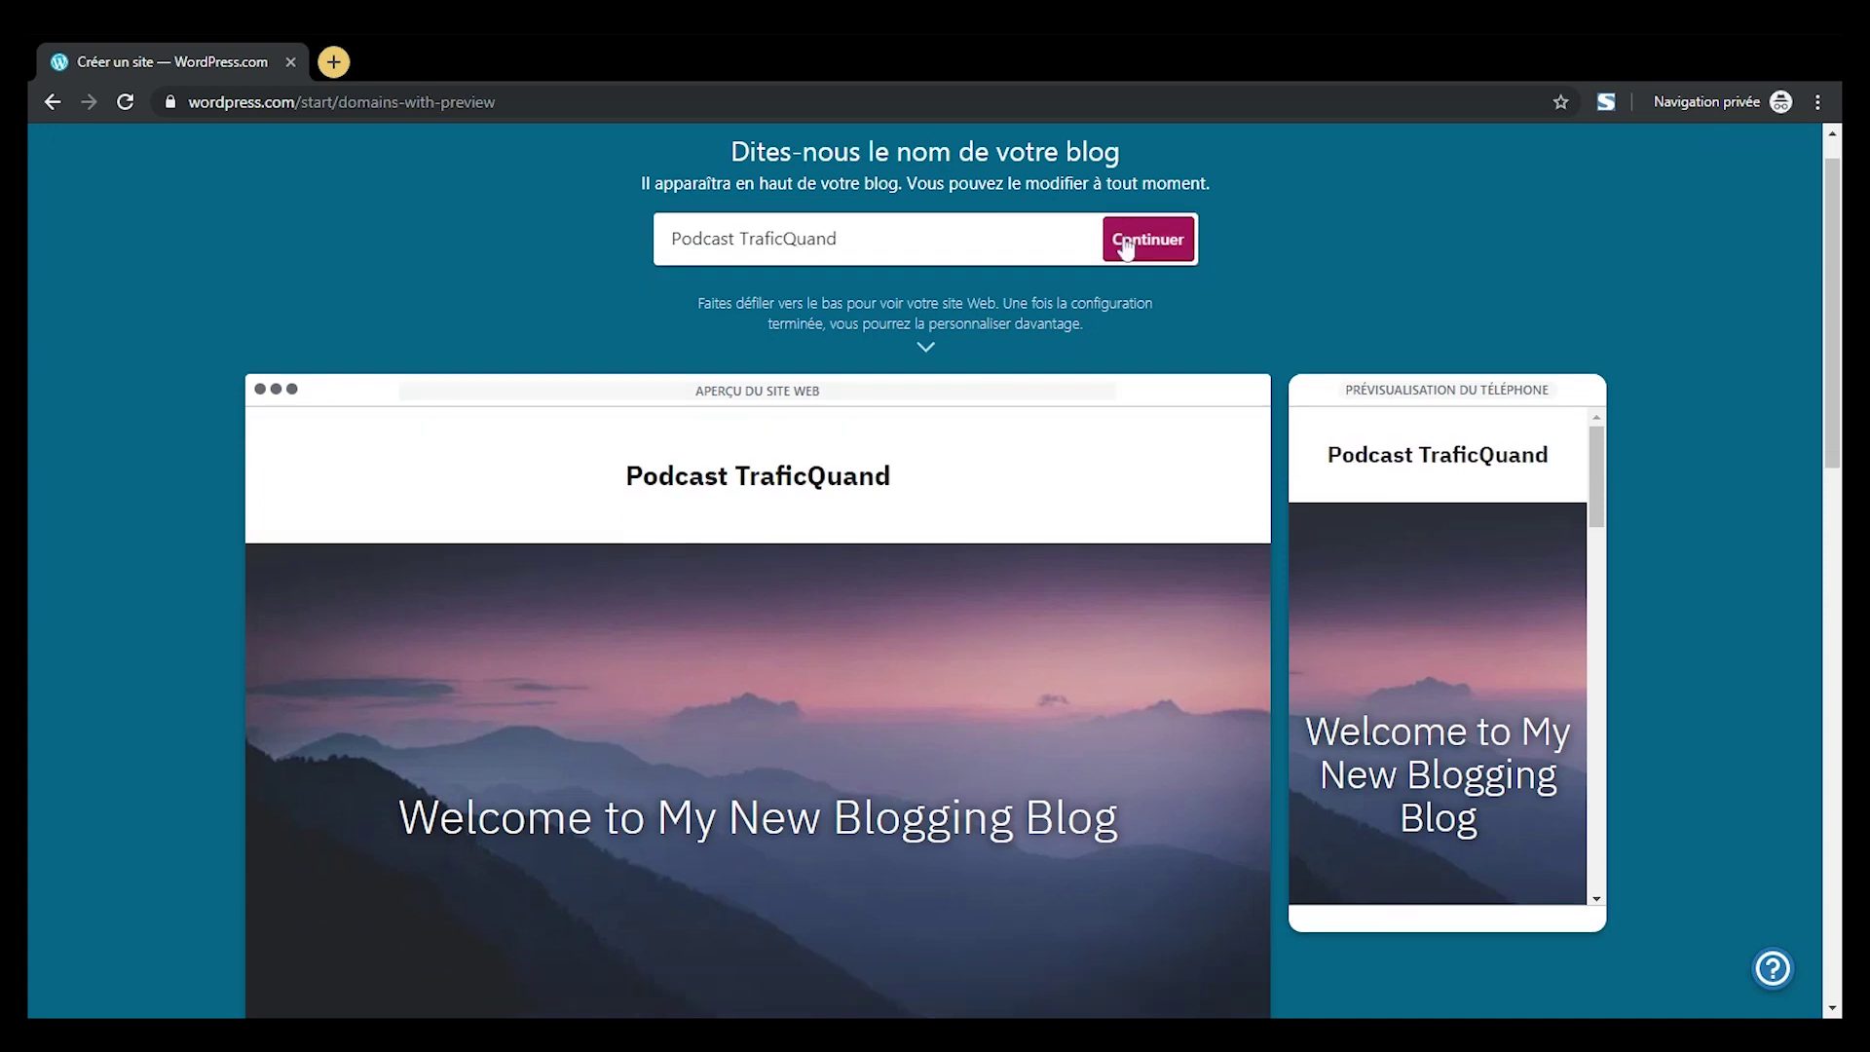
- Search for blog addresses with the keyword "Podcast" and look over the suggestions
mouse_move(1831, 167)
left_mouse_down()
mouse_move(1831, 210)
mouse_move(1827, 161)
left_mouse_up()
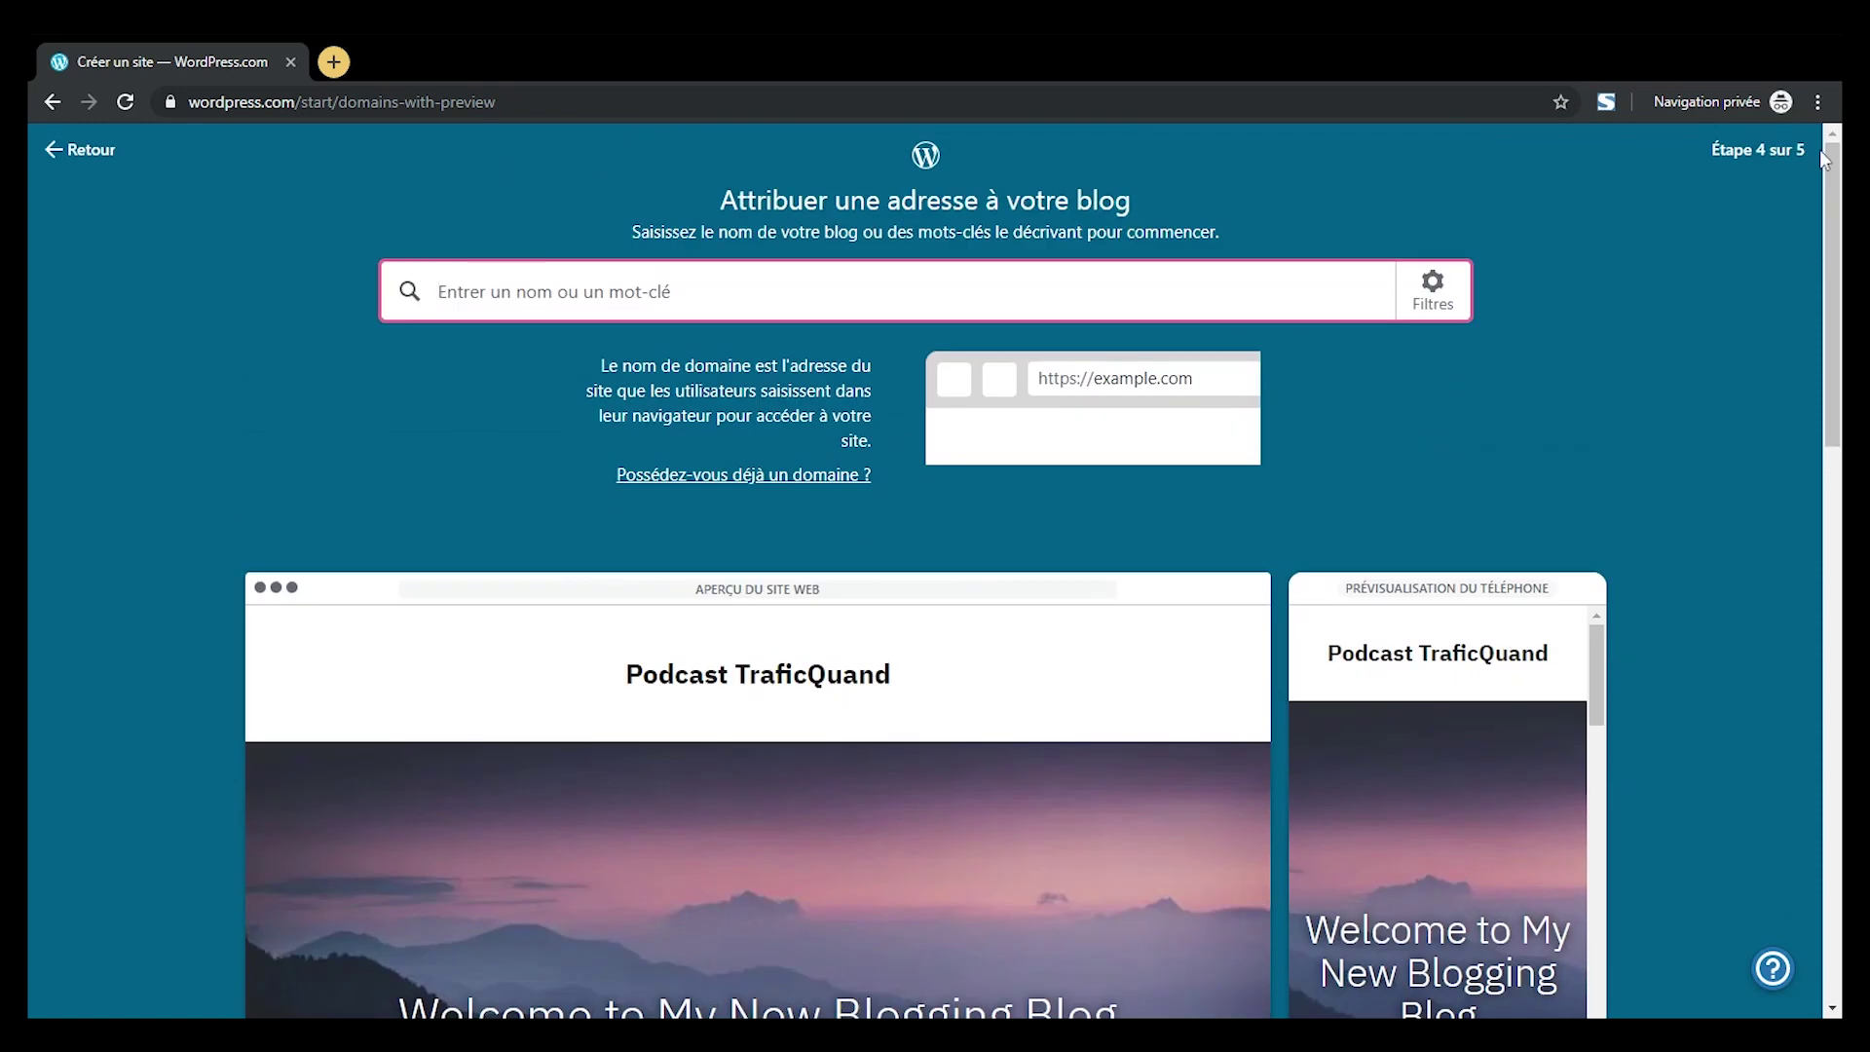
type("Po")
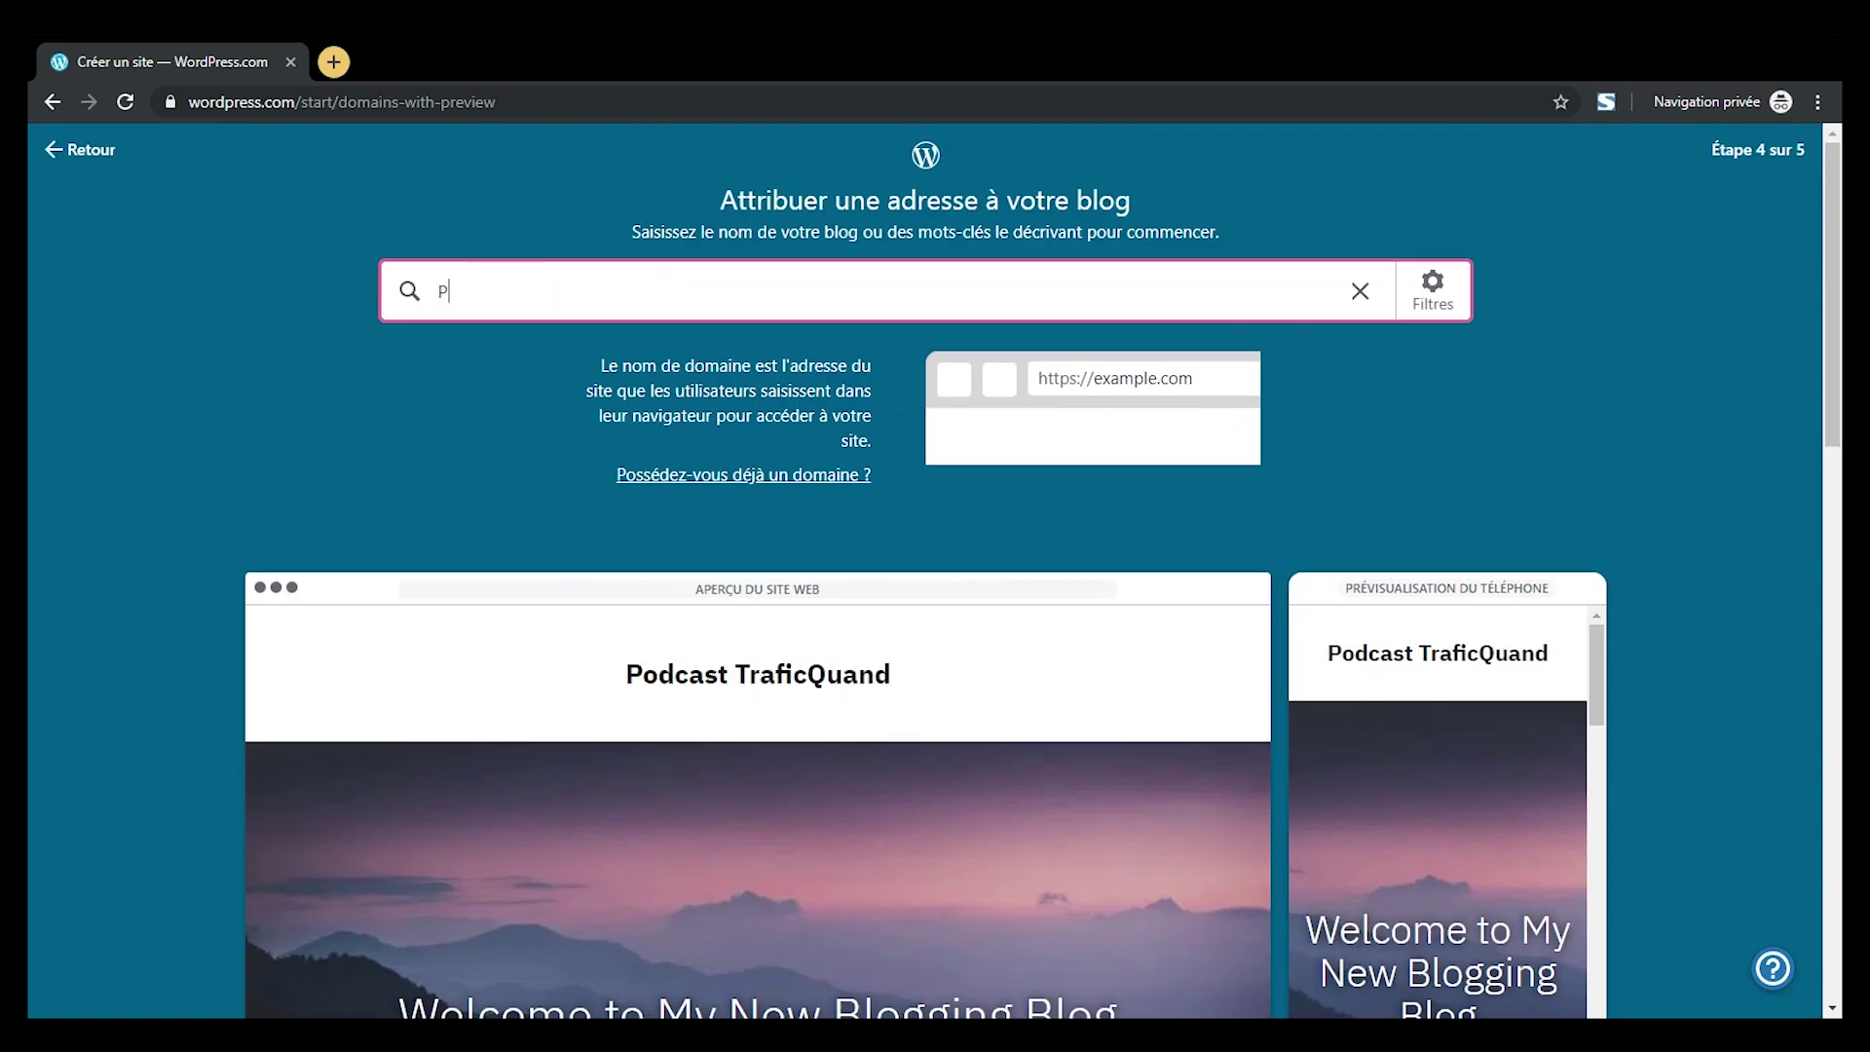
type("dcast")
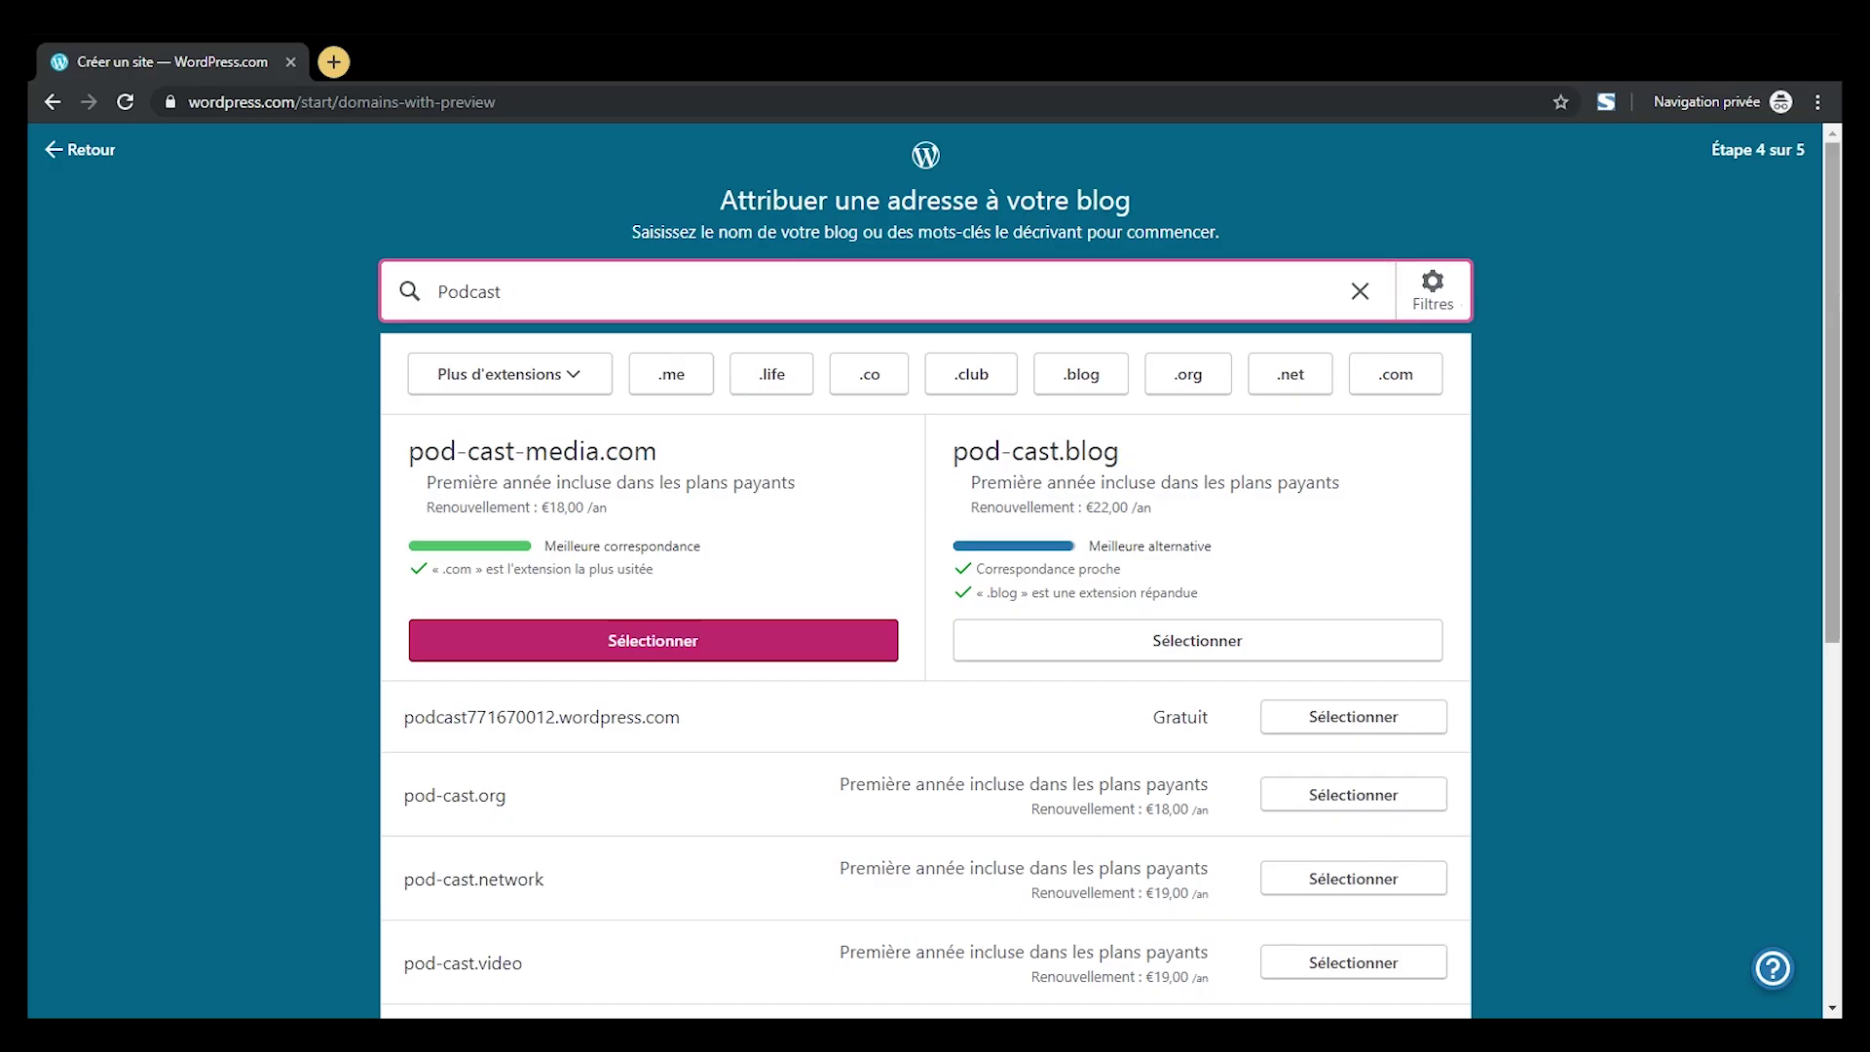
scroll(925, 585, "down", 2)
type("traficquan")
key("BackSpace")
key("BackSpace")
key("BackSpace")
key("BackSpace")
key("BackSpace")
key("BackSpace")
key("BackSpace")
key("BackSpace")
key("BackSpace")
key("BackSpace")
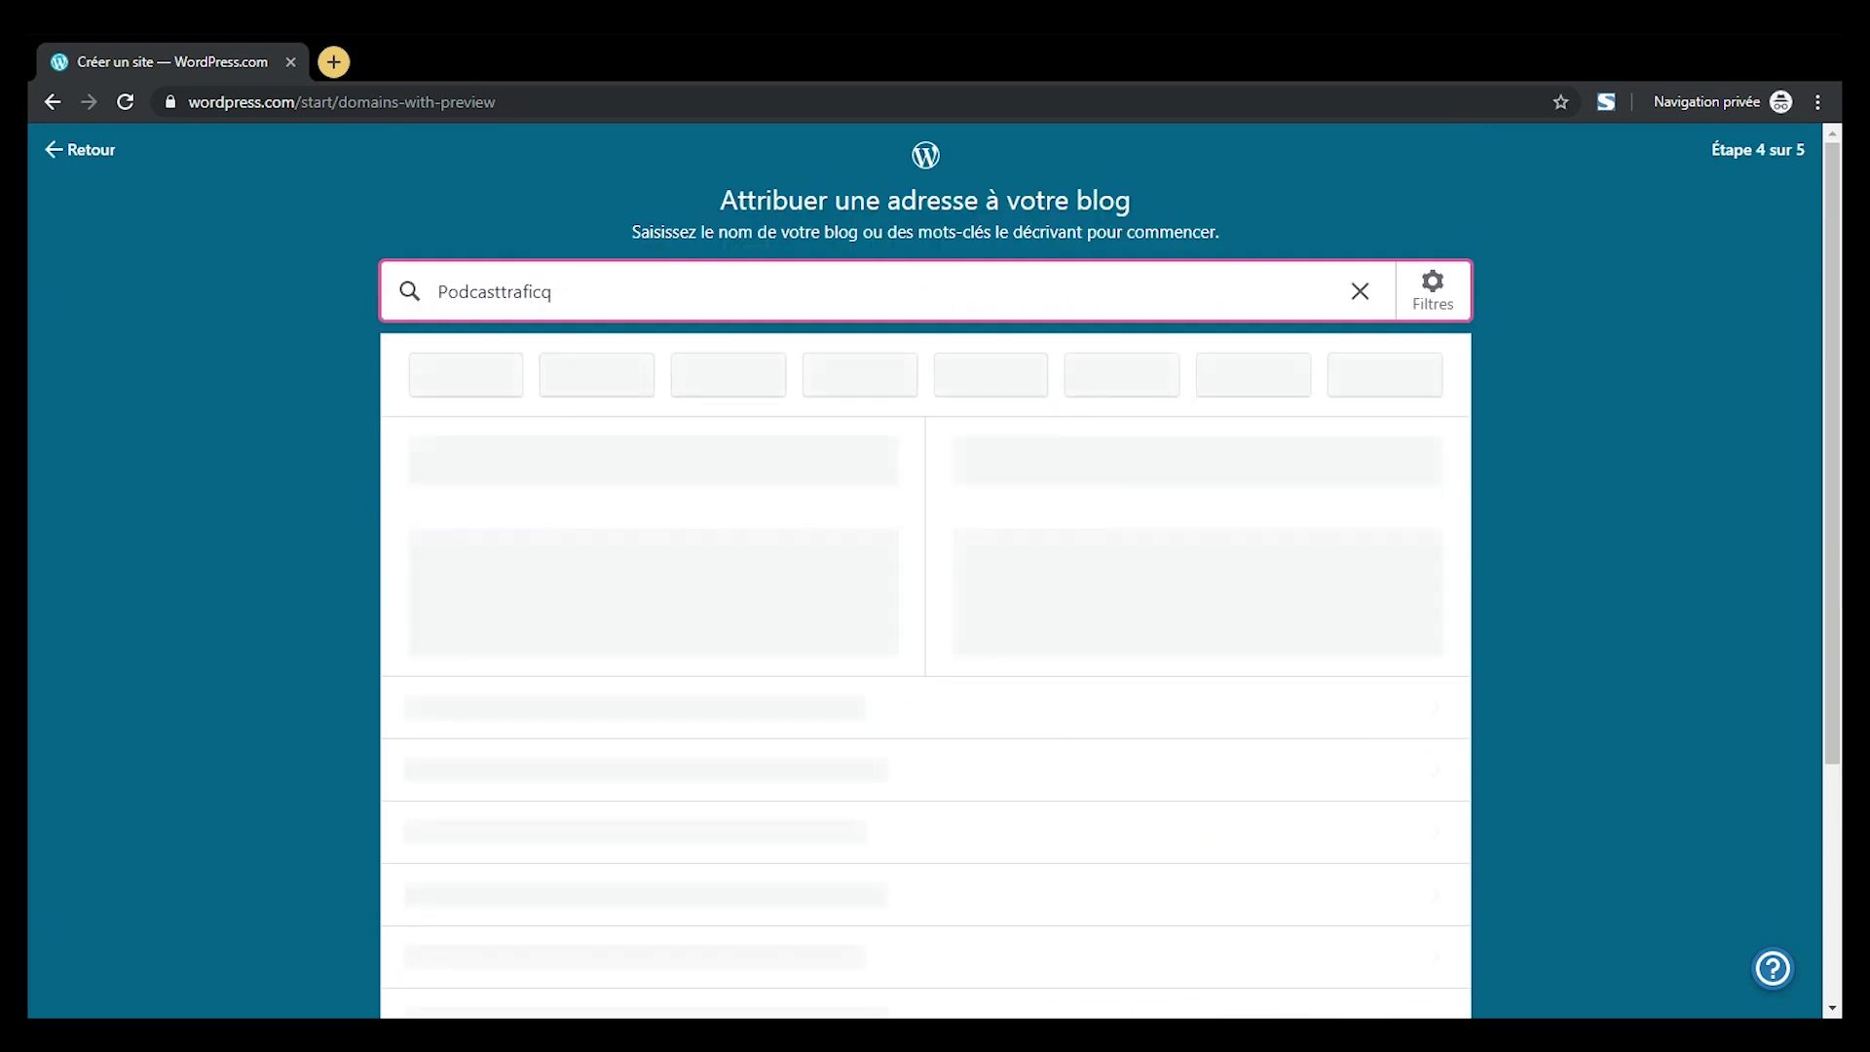
- Search for the address Podcast-TraficQuand.business.blog and look through the suggested domains for a free one
type("-TraficQuand.business.")
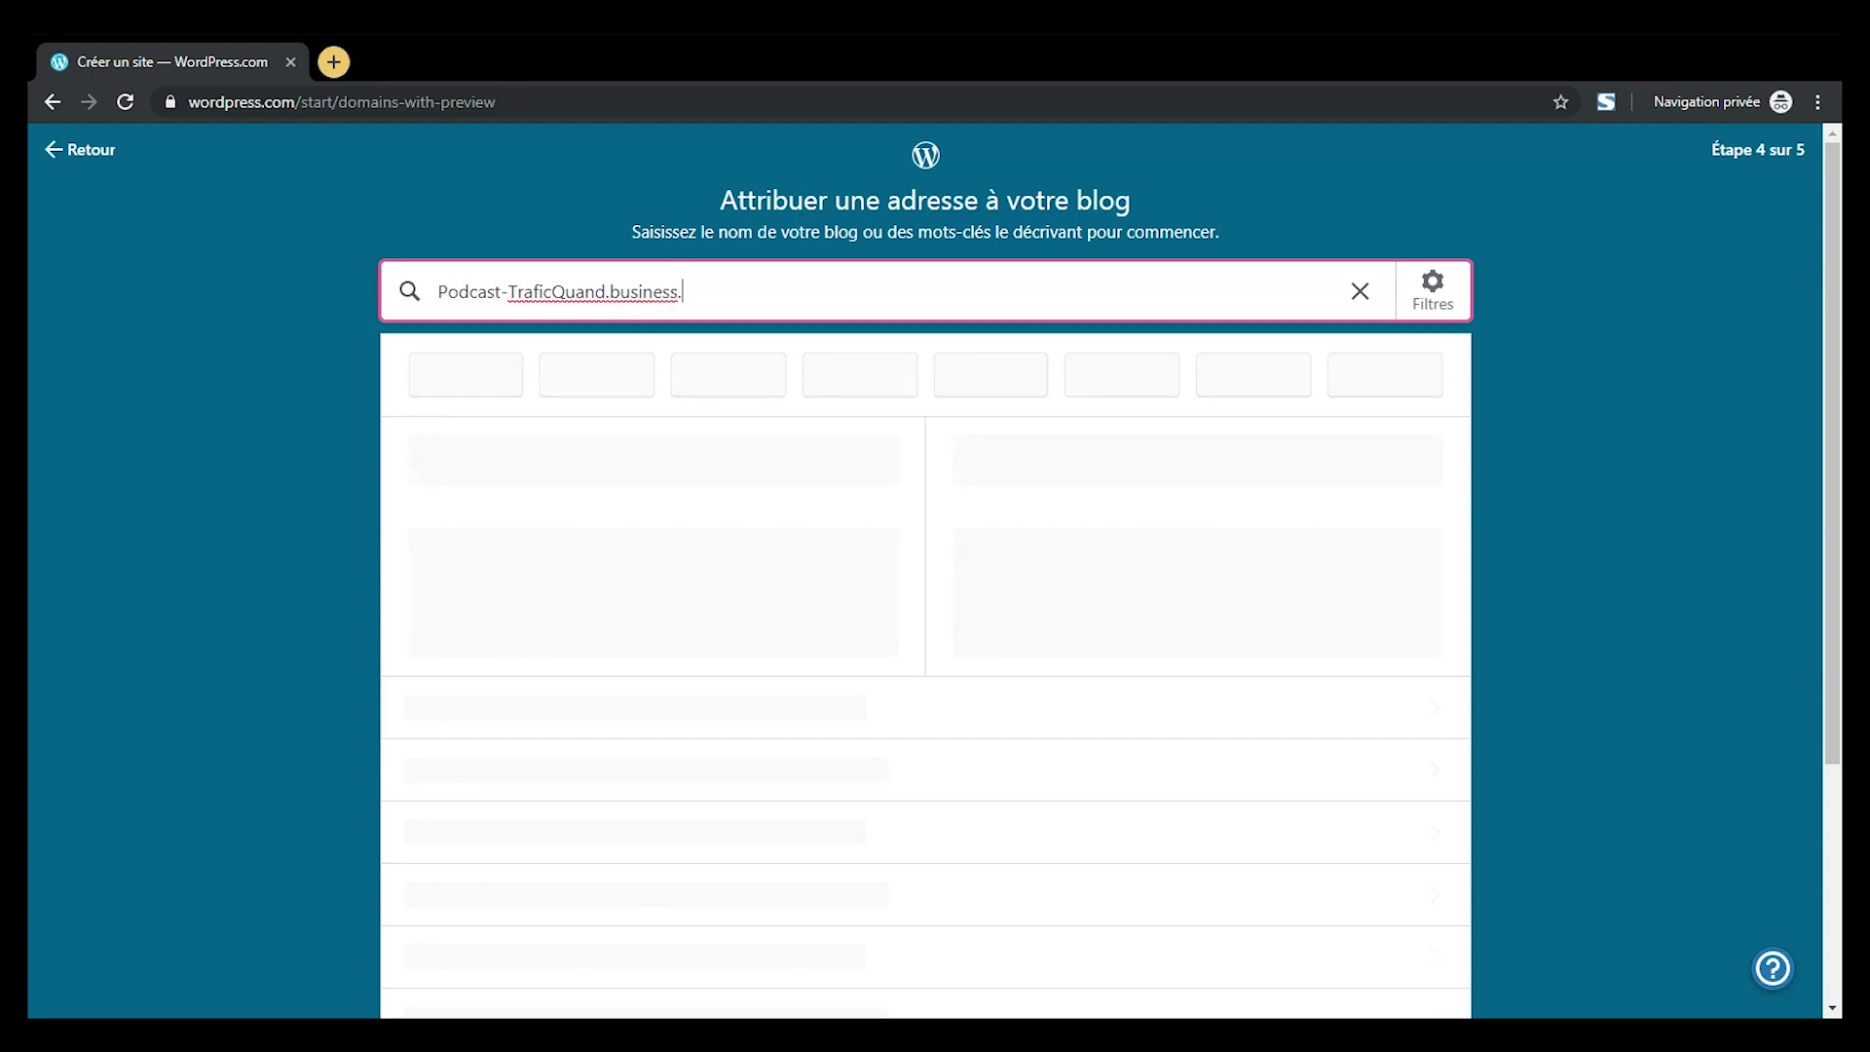
type("blog")
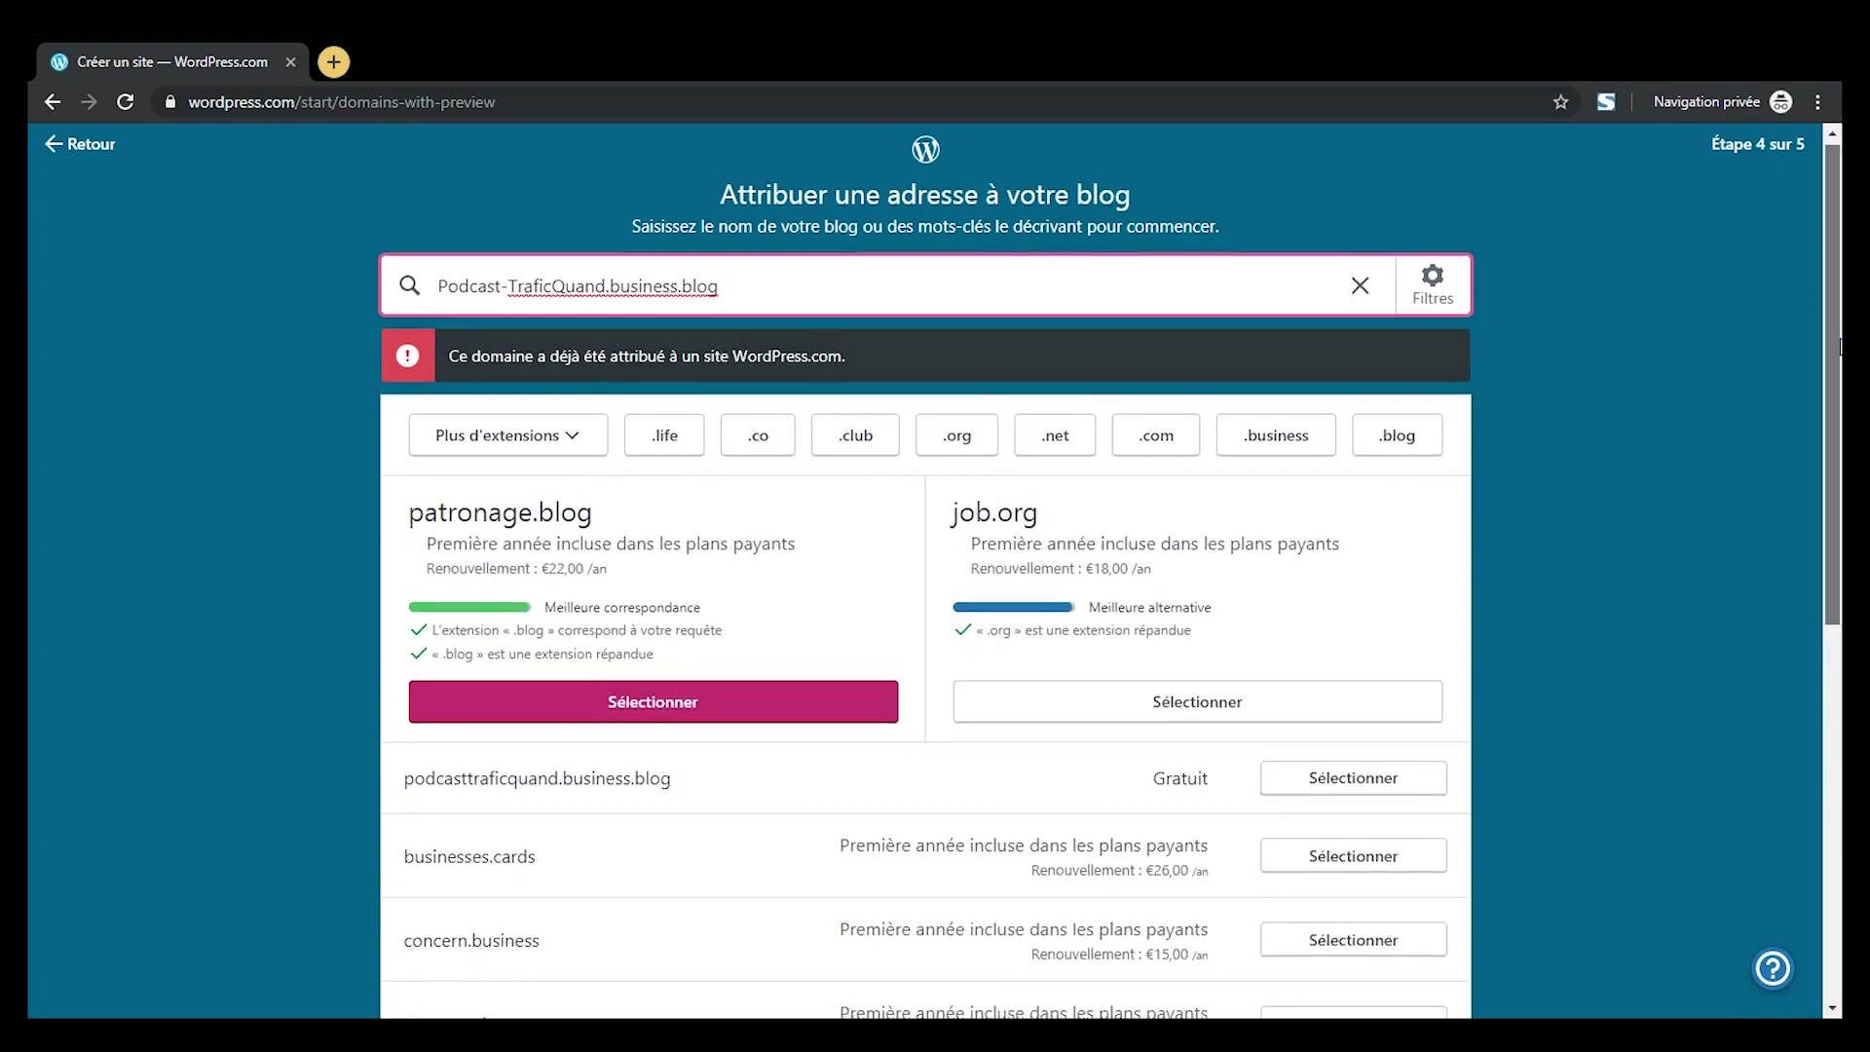
scroll(1839, 346, "down", 1)
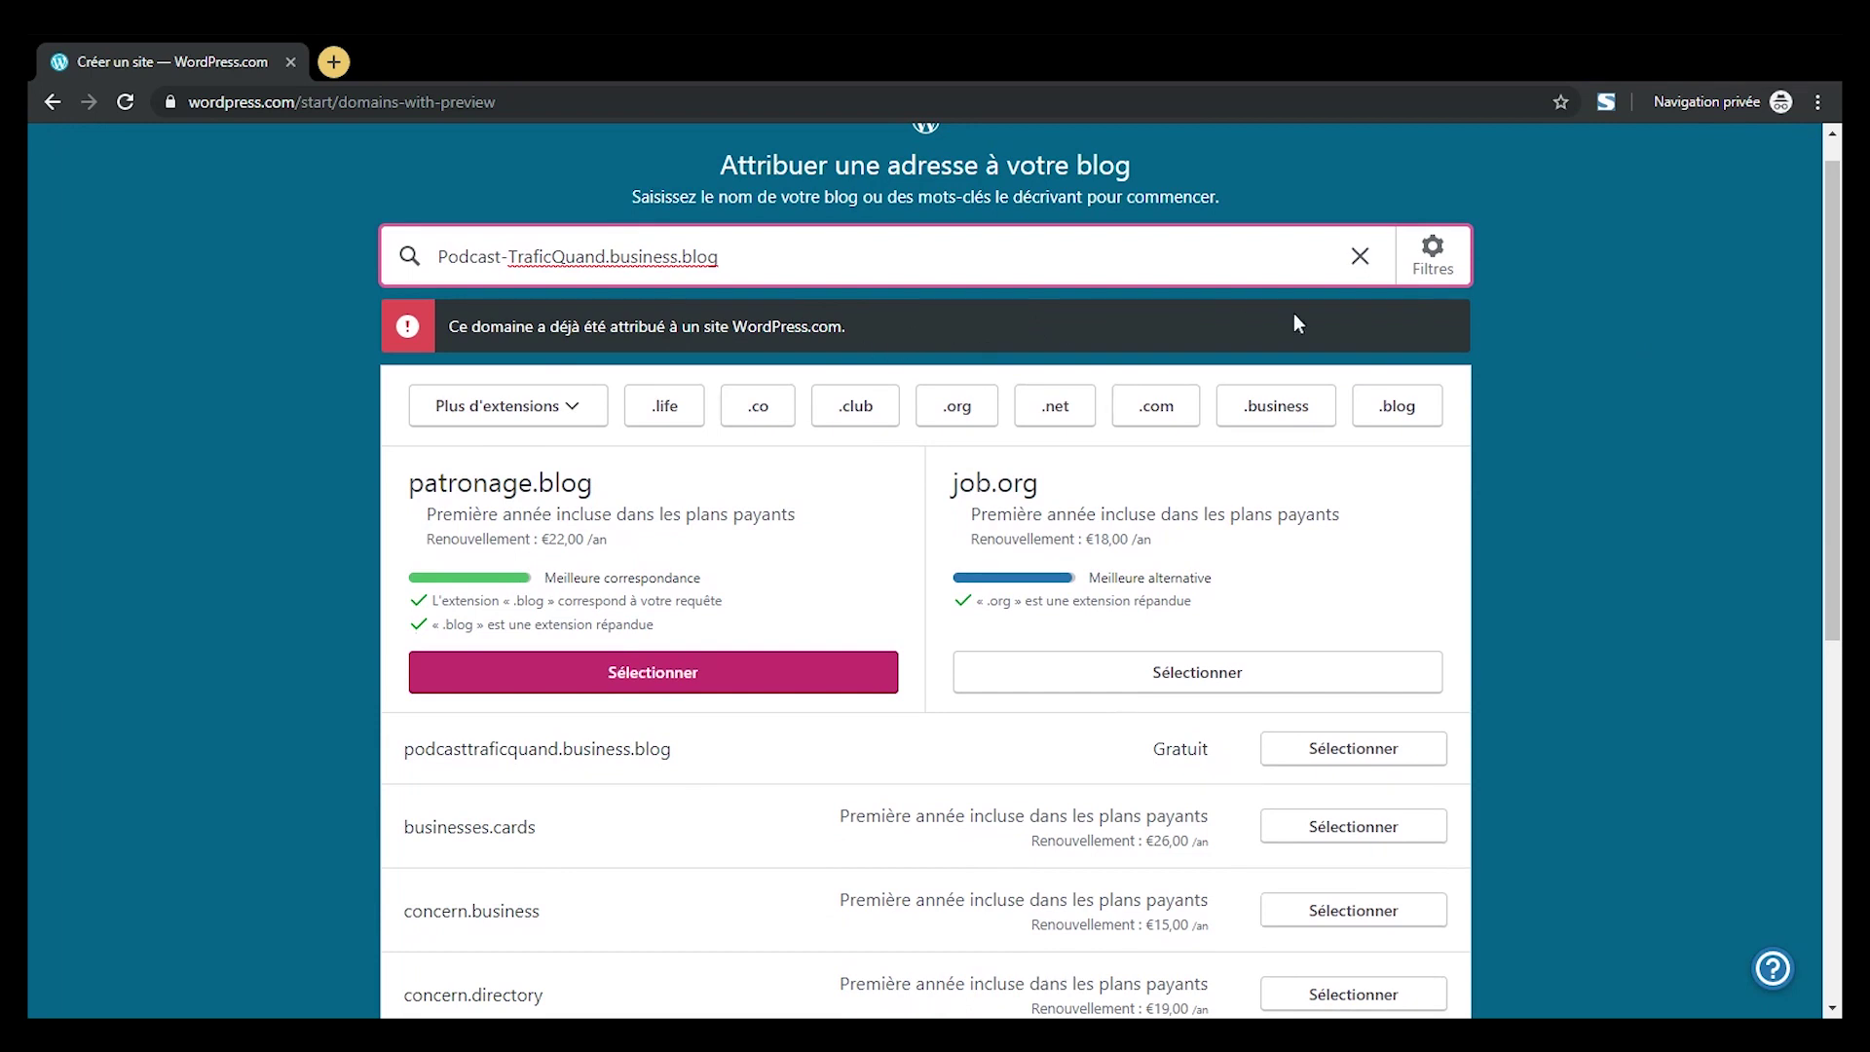
scroll(1293, 323, "down", 2)
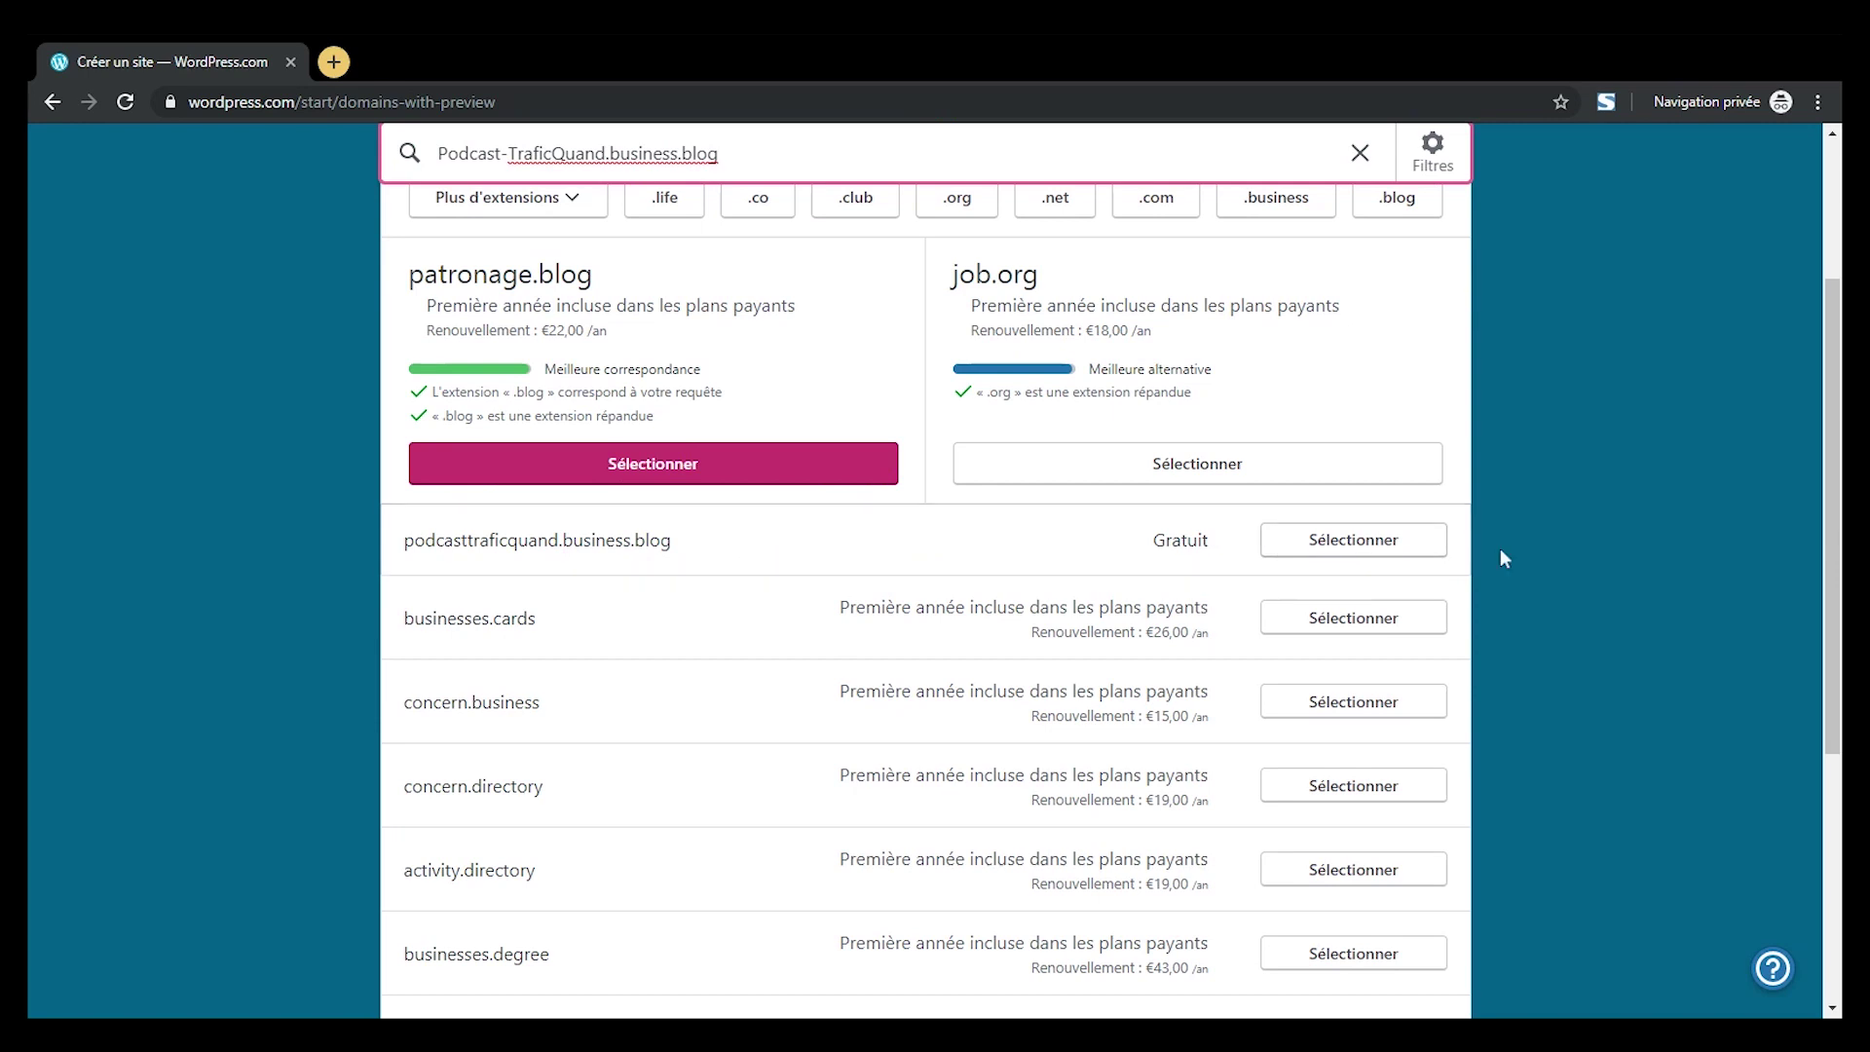
scroll(1820, 403, "down", 3)
scroll(1820, 404, "up", 5)
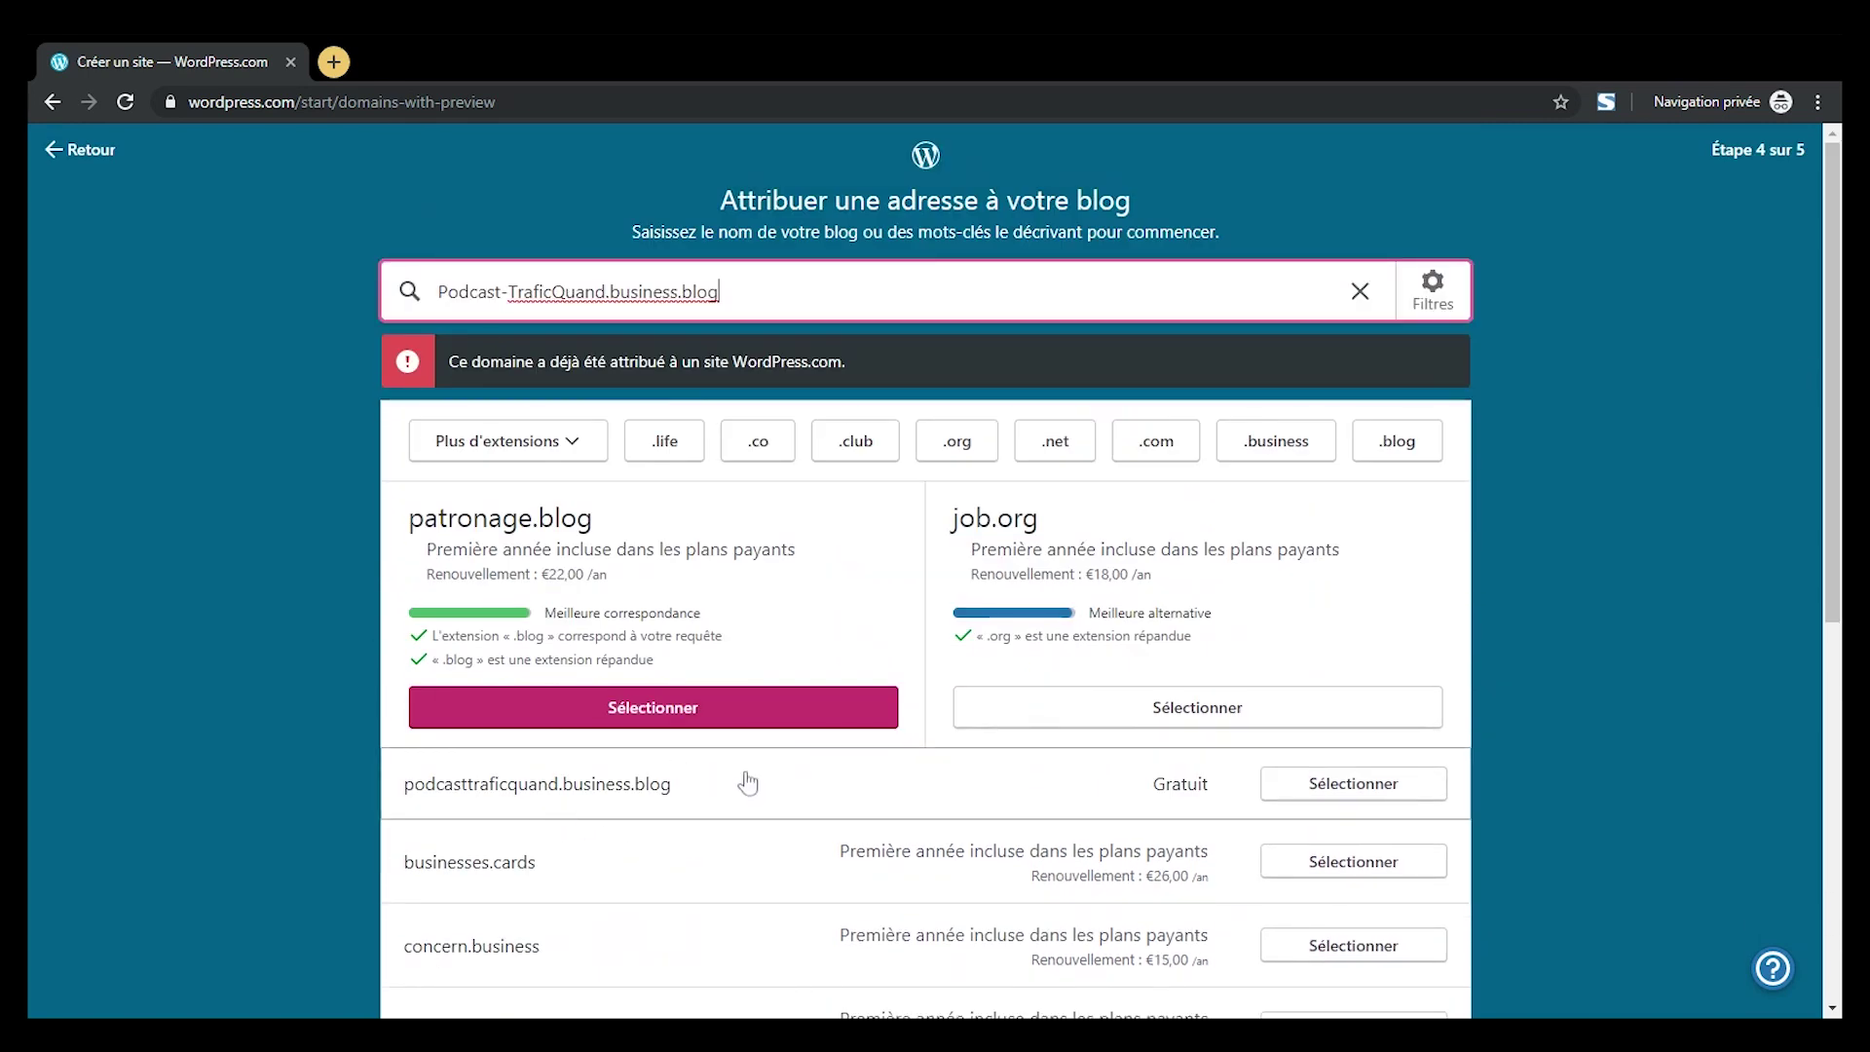
scroll(1833, 403, "down", 1)
scroll(1833, 403, "up", 1)
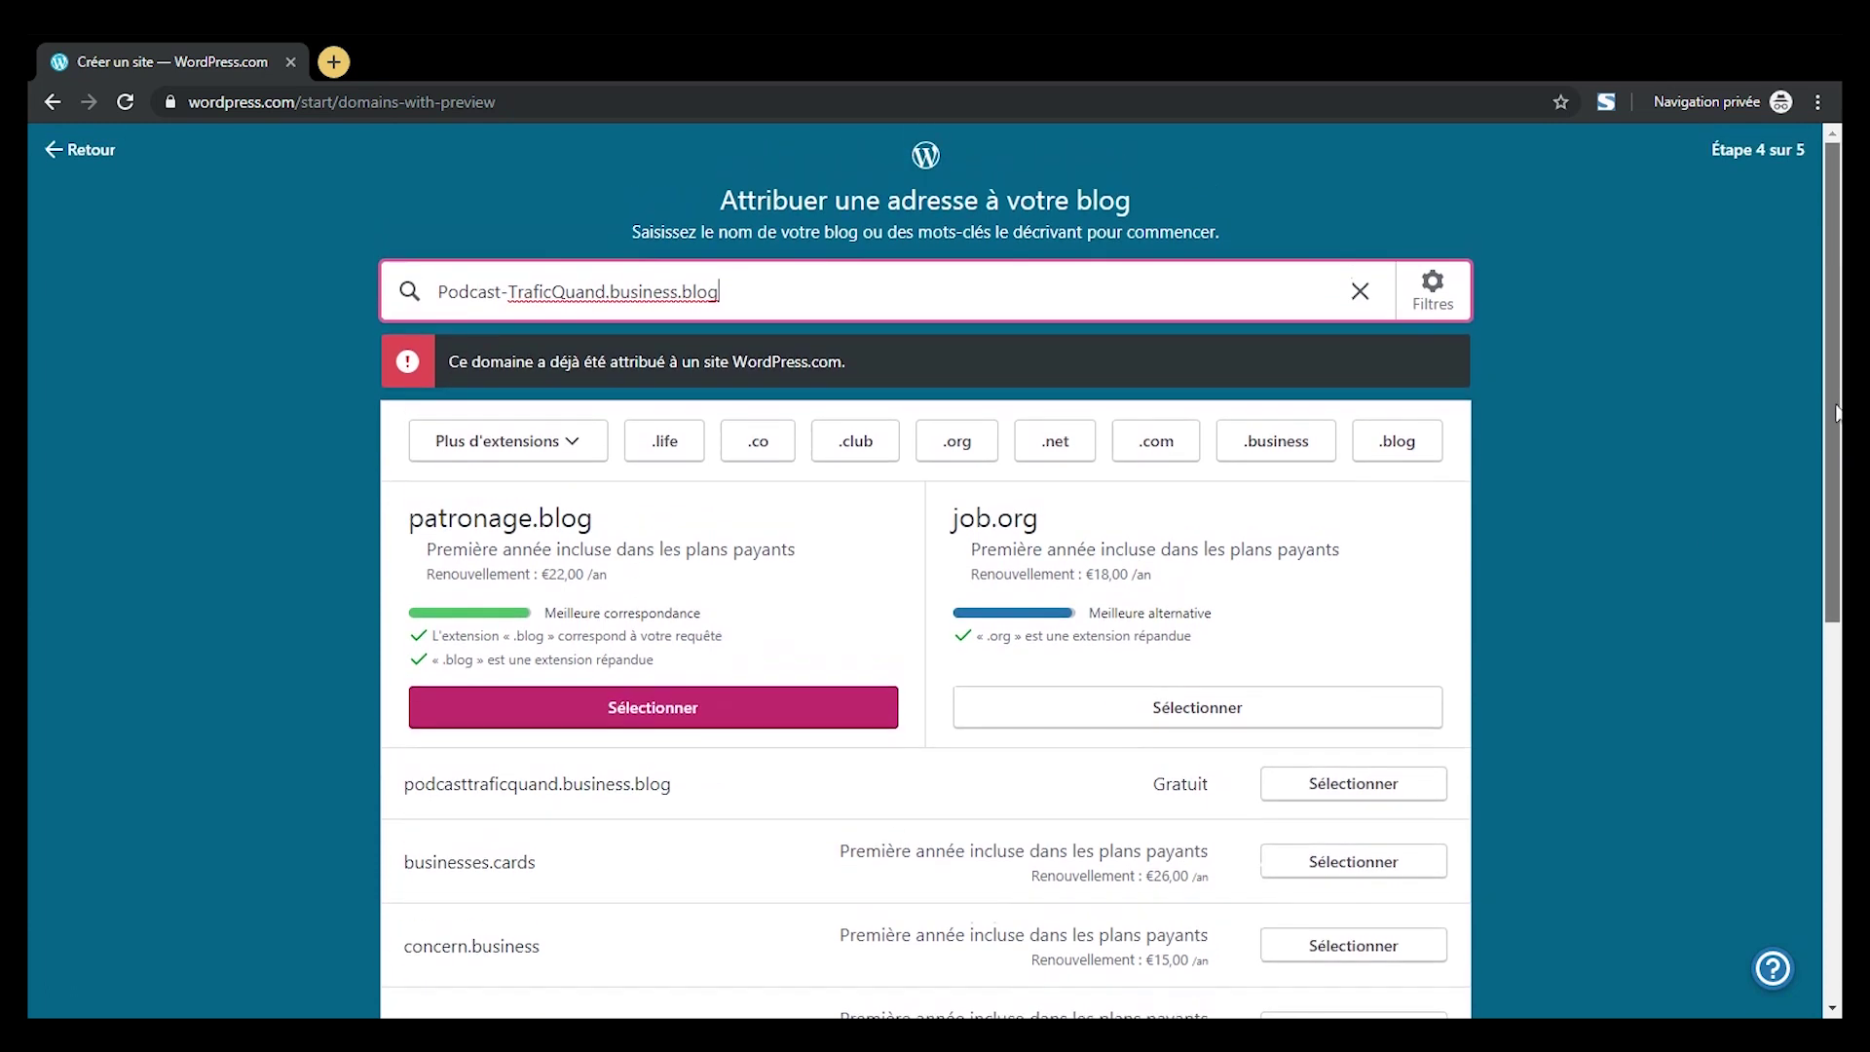
scroll(1833, 403, "down", 1)
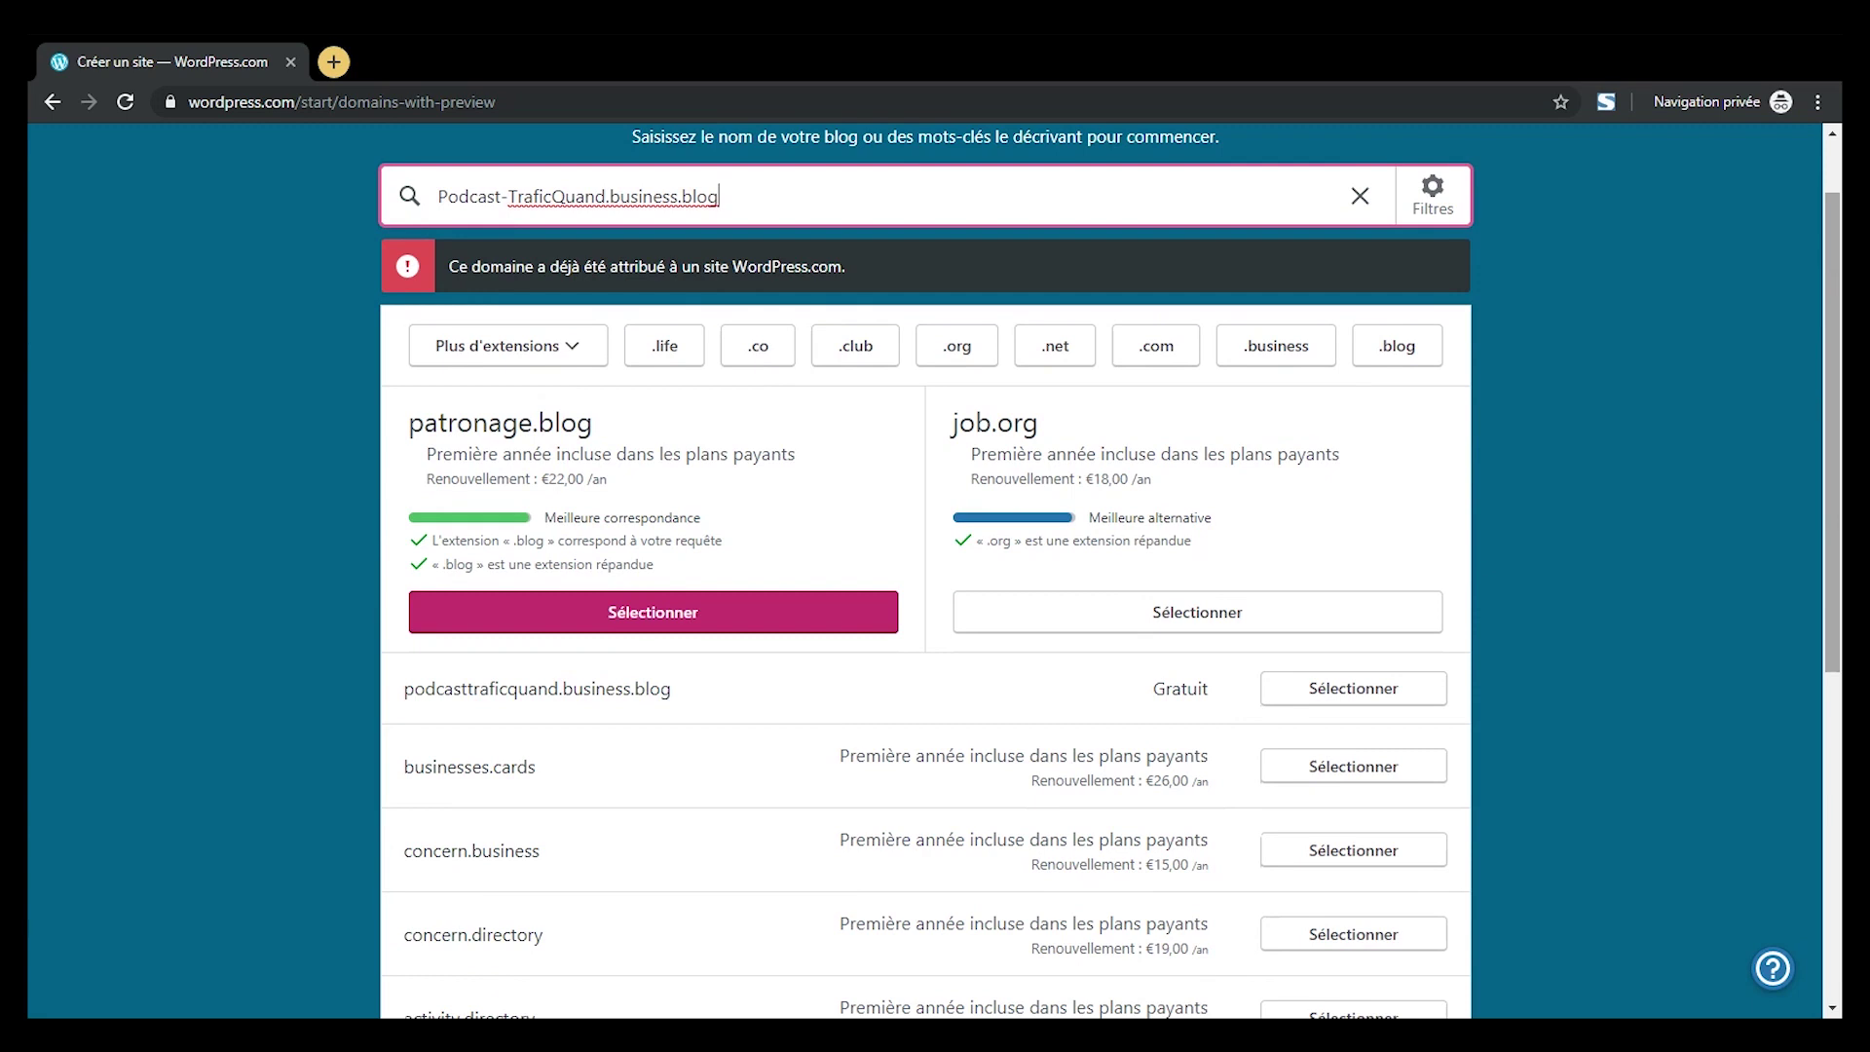
left_click_drag(1832, 417, 1832, 472)
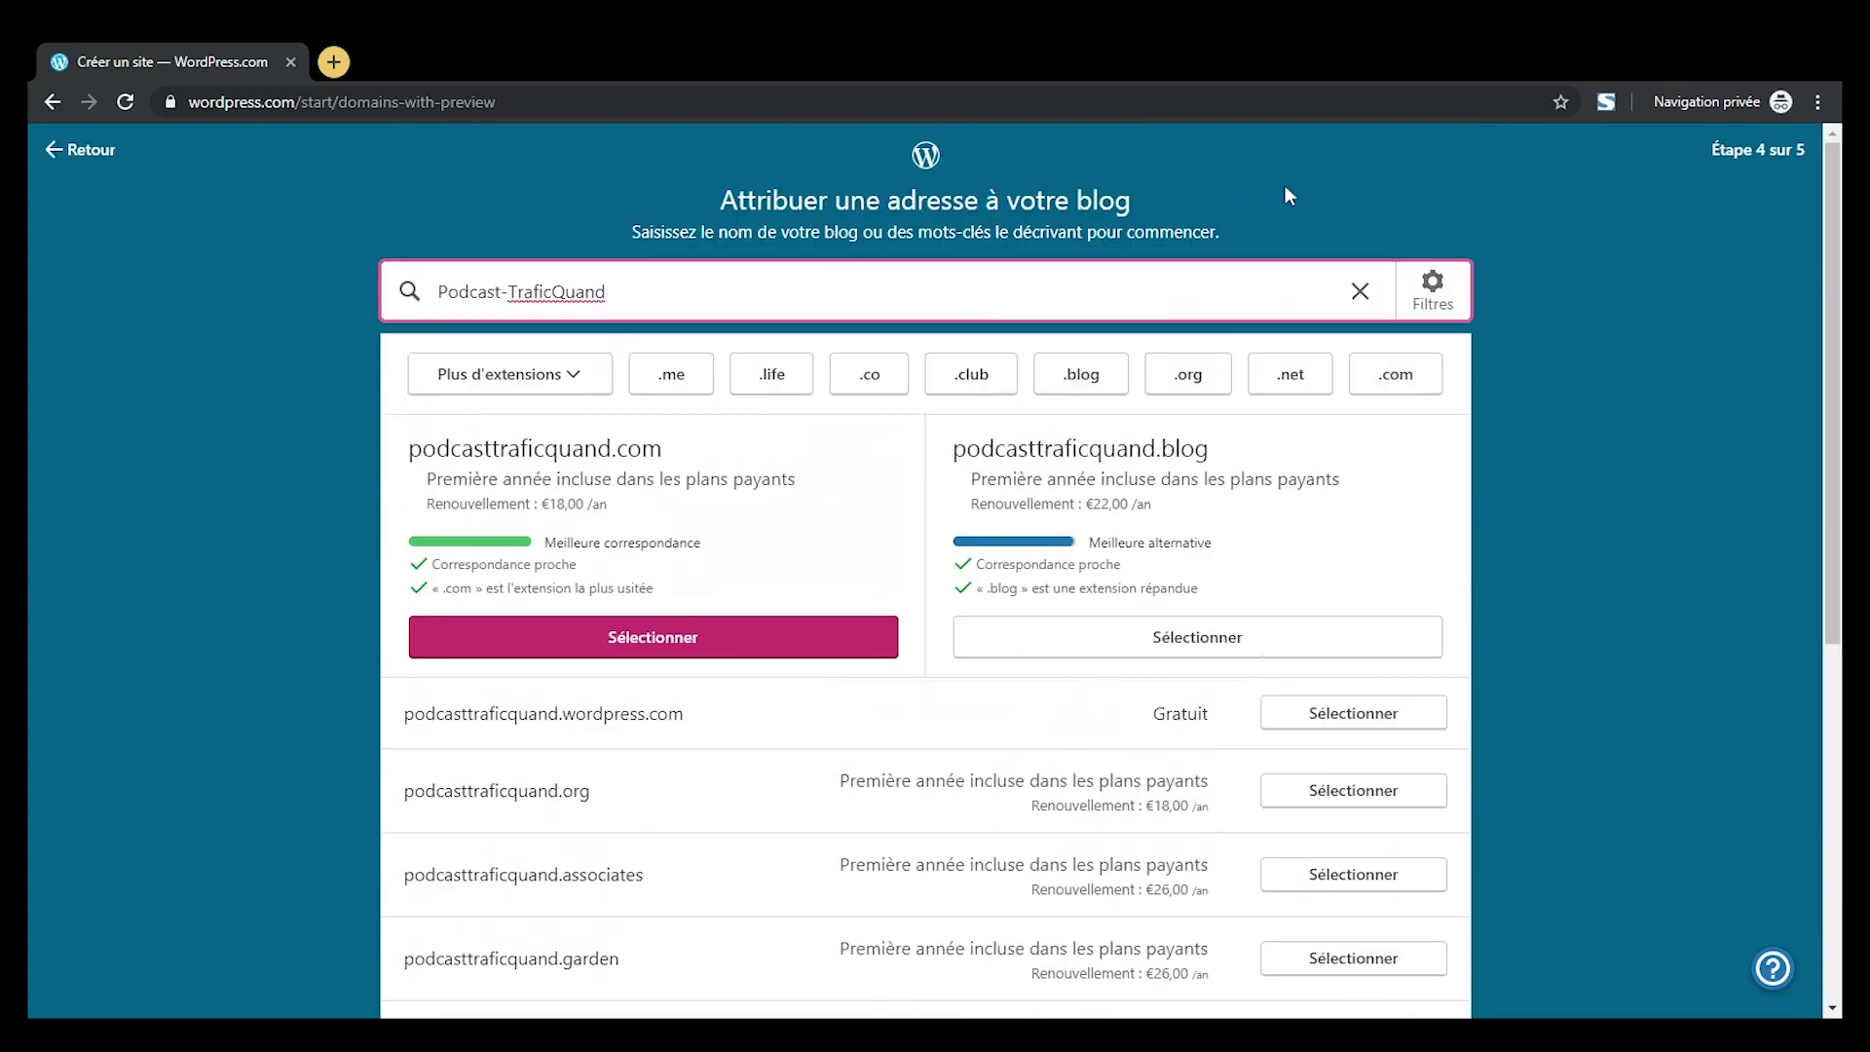
- Add .business.blog to the Podcast-TraficQuand search and go through the domain suggestions
type(".")
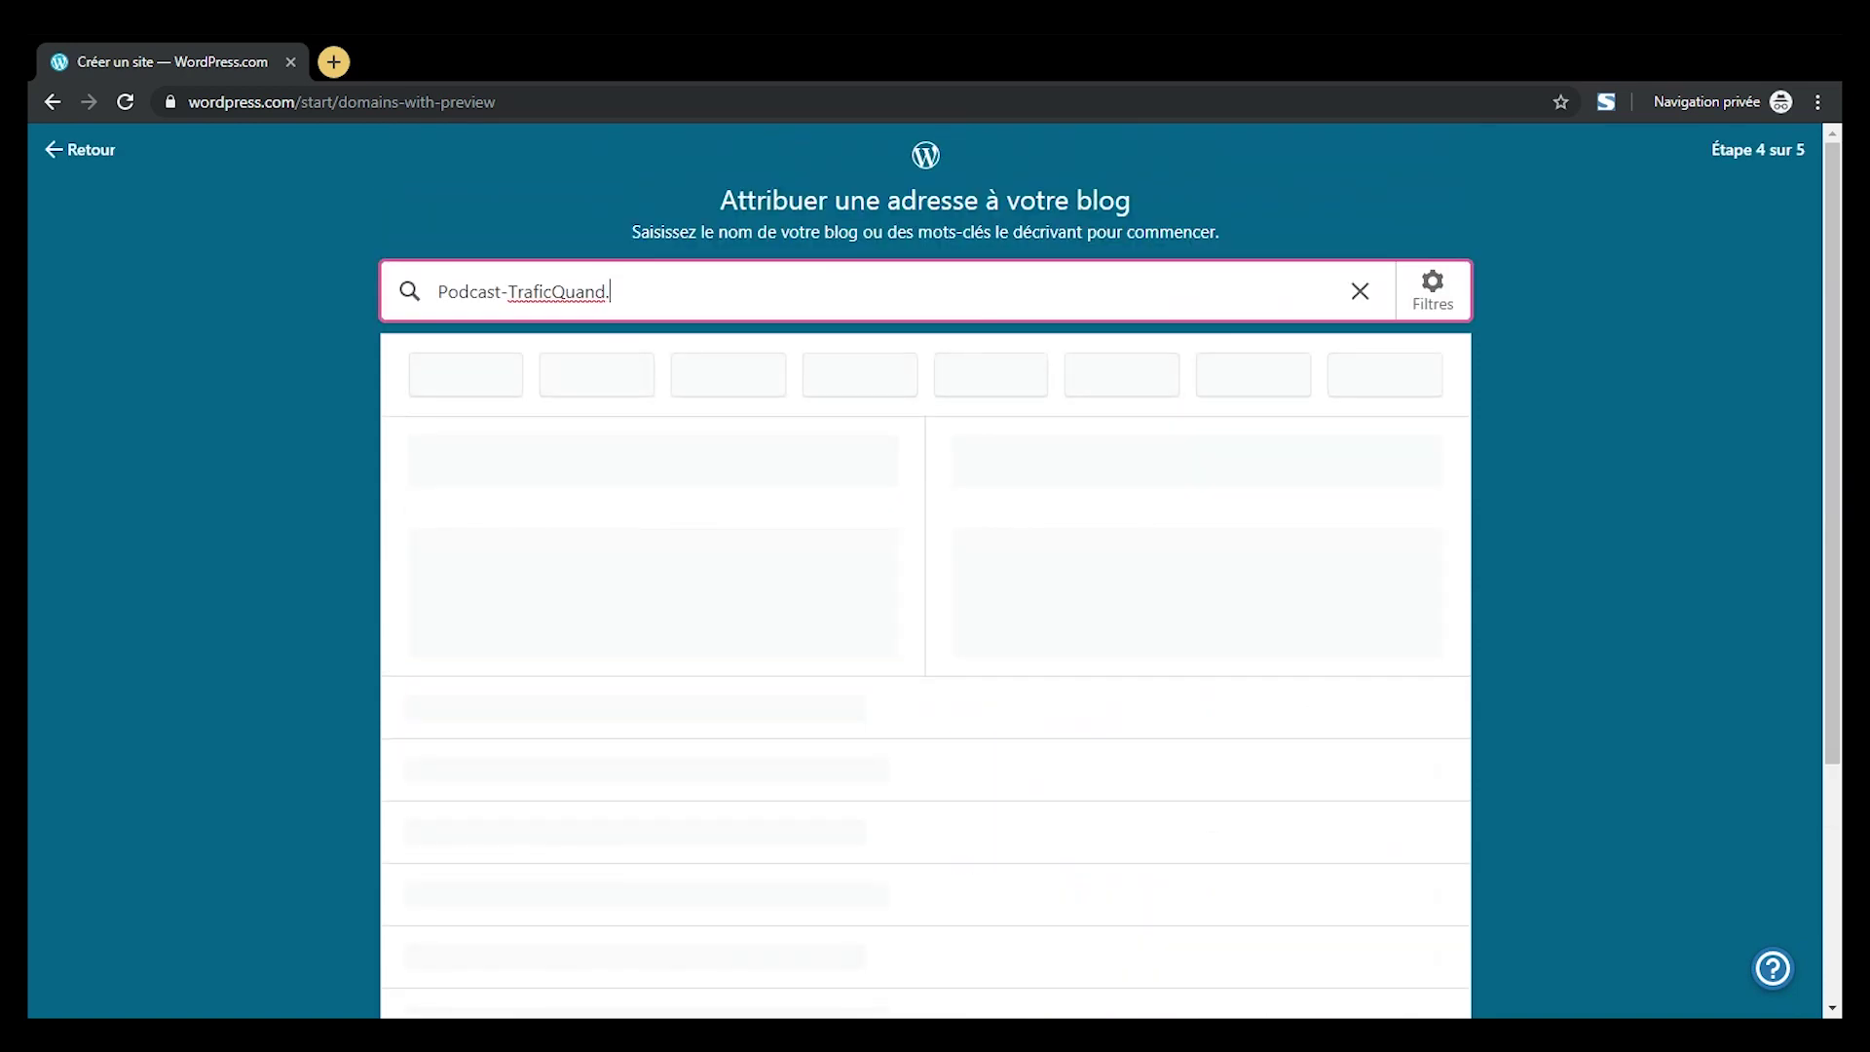
type("business.blog")
left_click_drag(1832, 390, 1832, 618)
left_click_drag(1835, 478, 1839, 255)
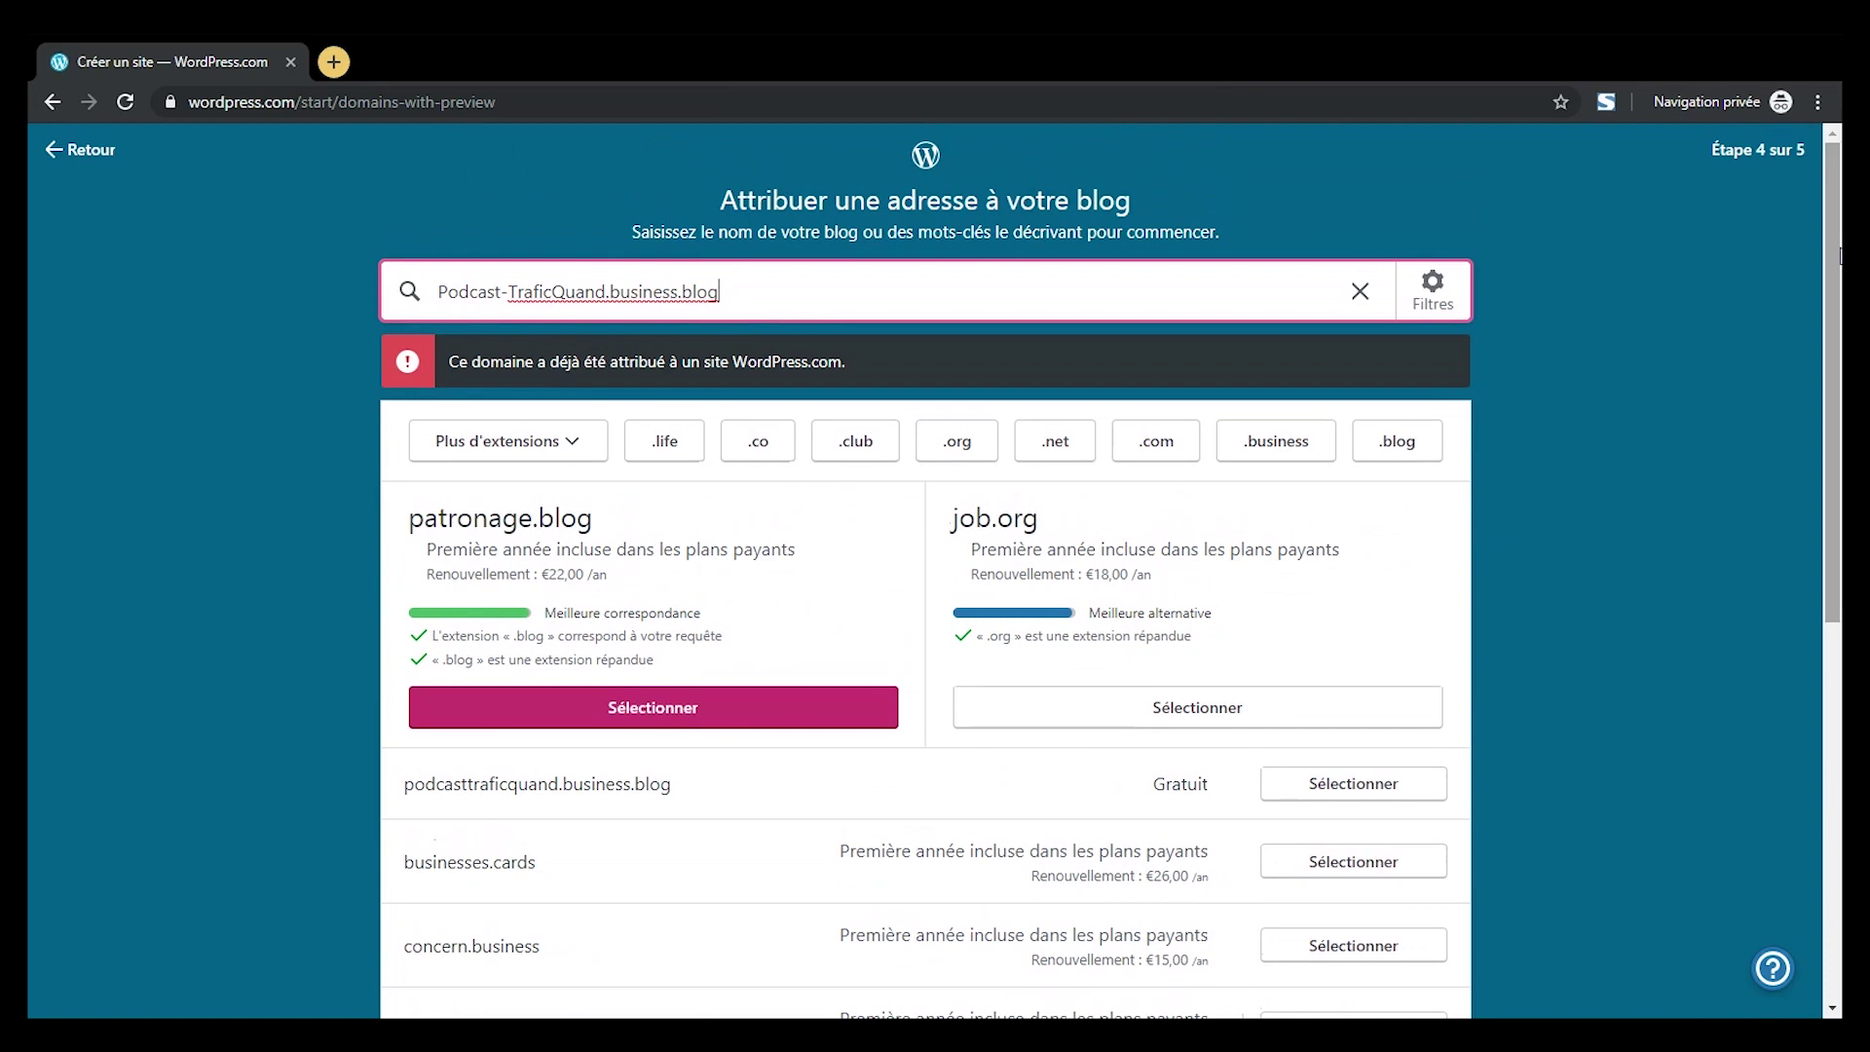
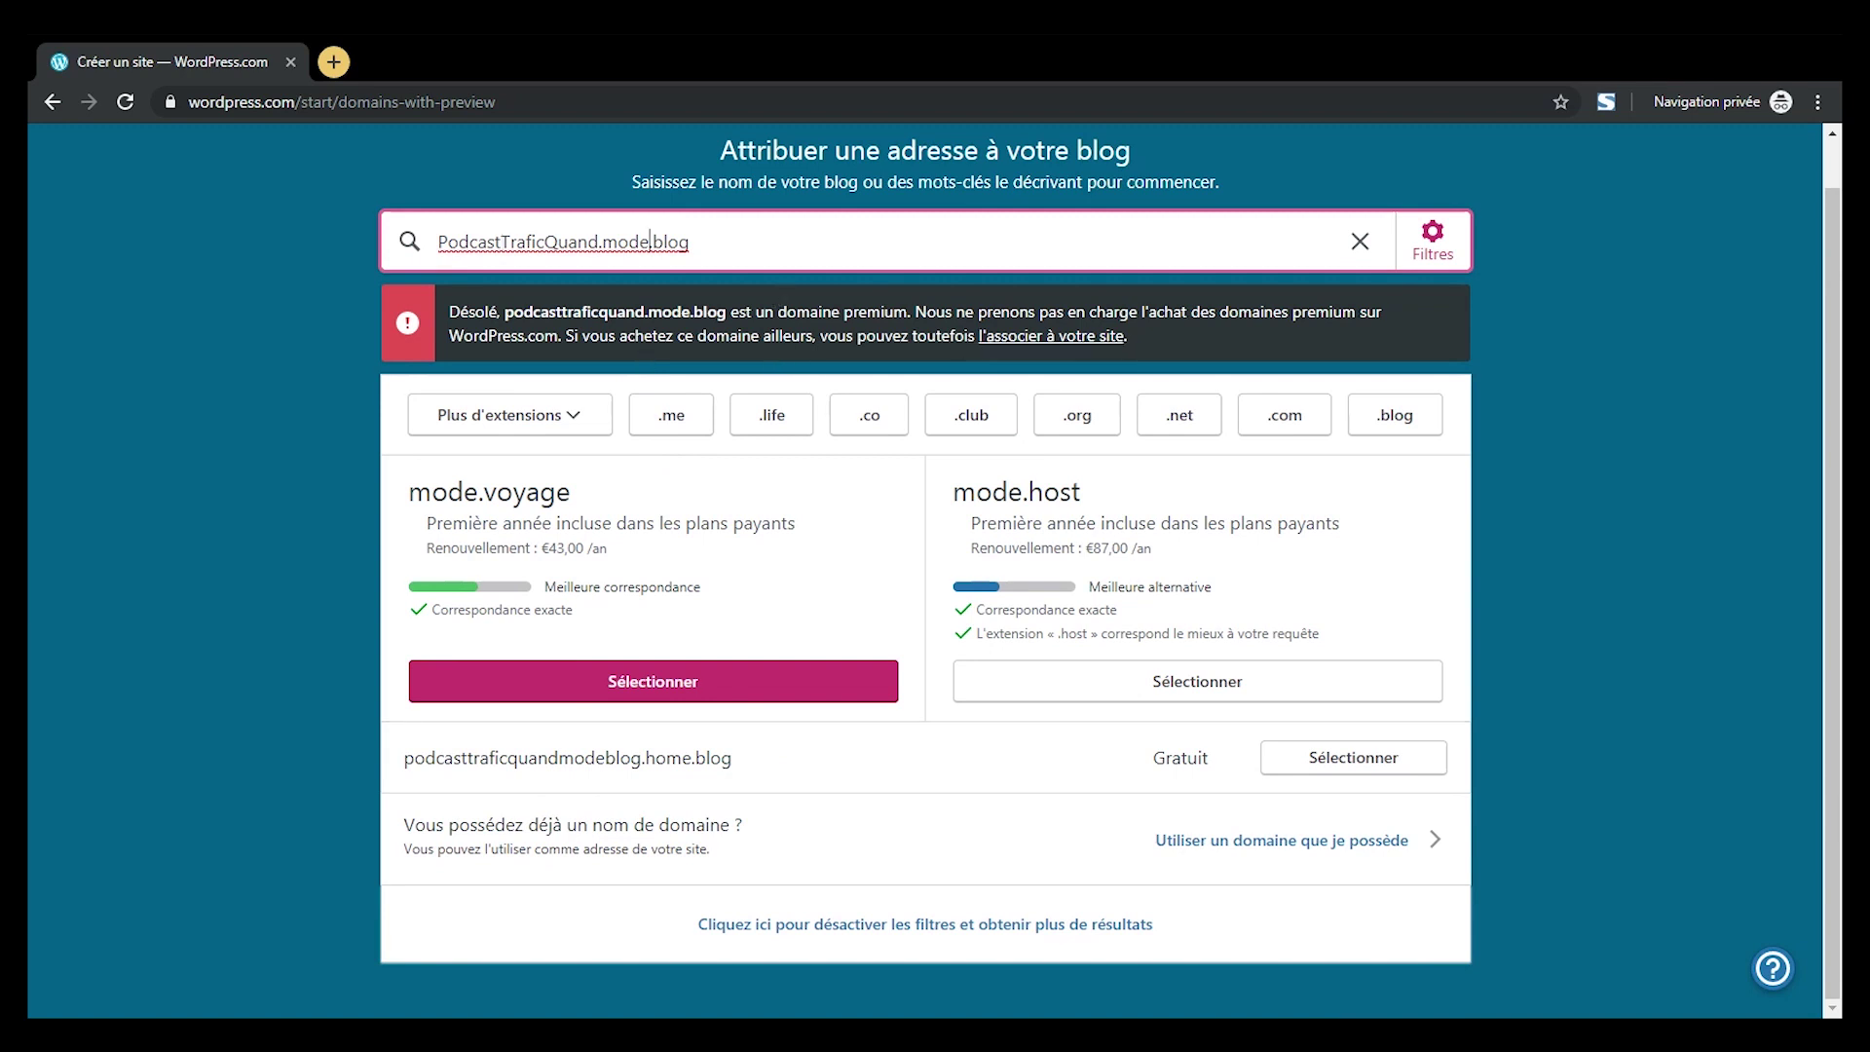
- Change the searched address to PodcastTraficQuand.school.blog
key("BackSpace")
key("BackSpace")
key("BackSpace")
key("BackSpace")
type("s")
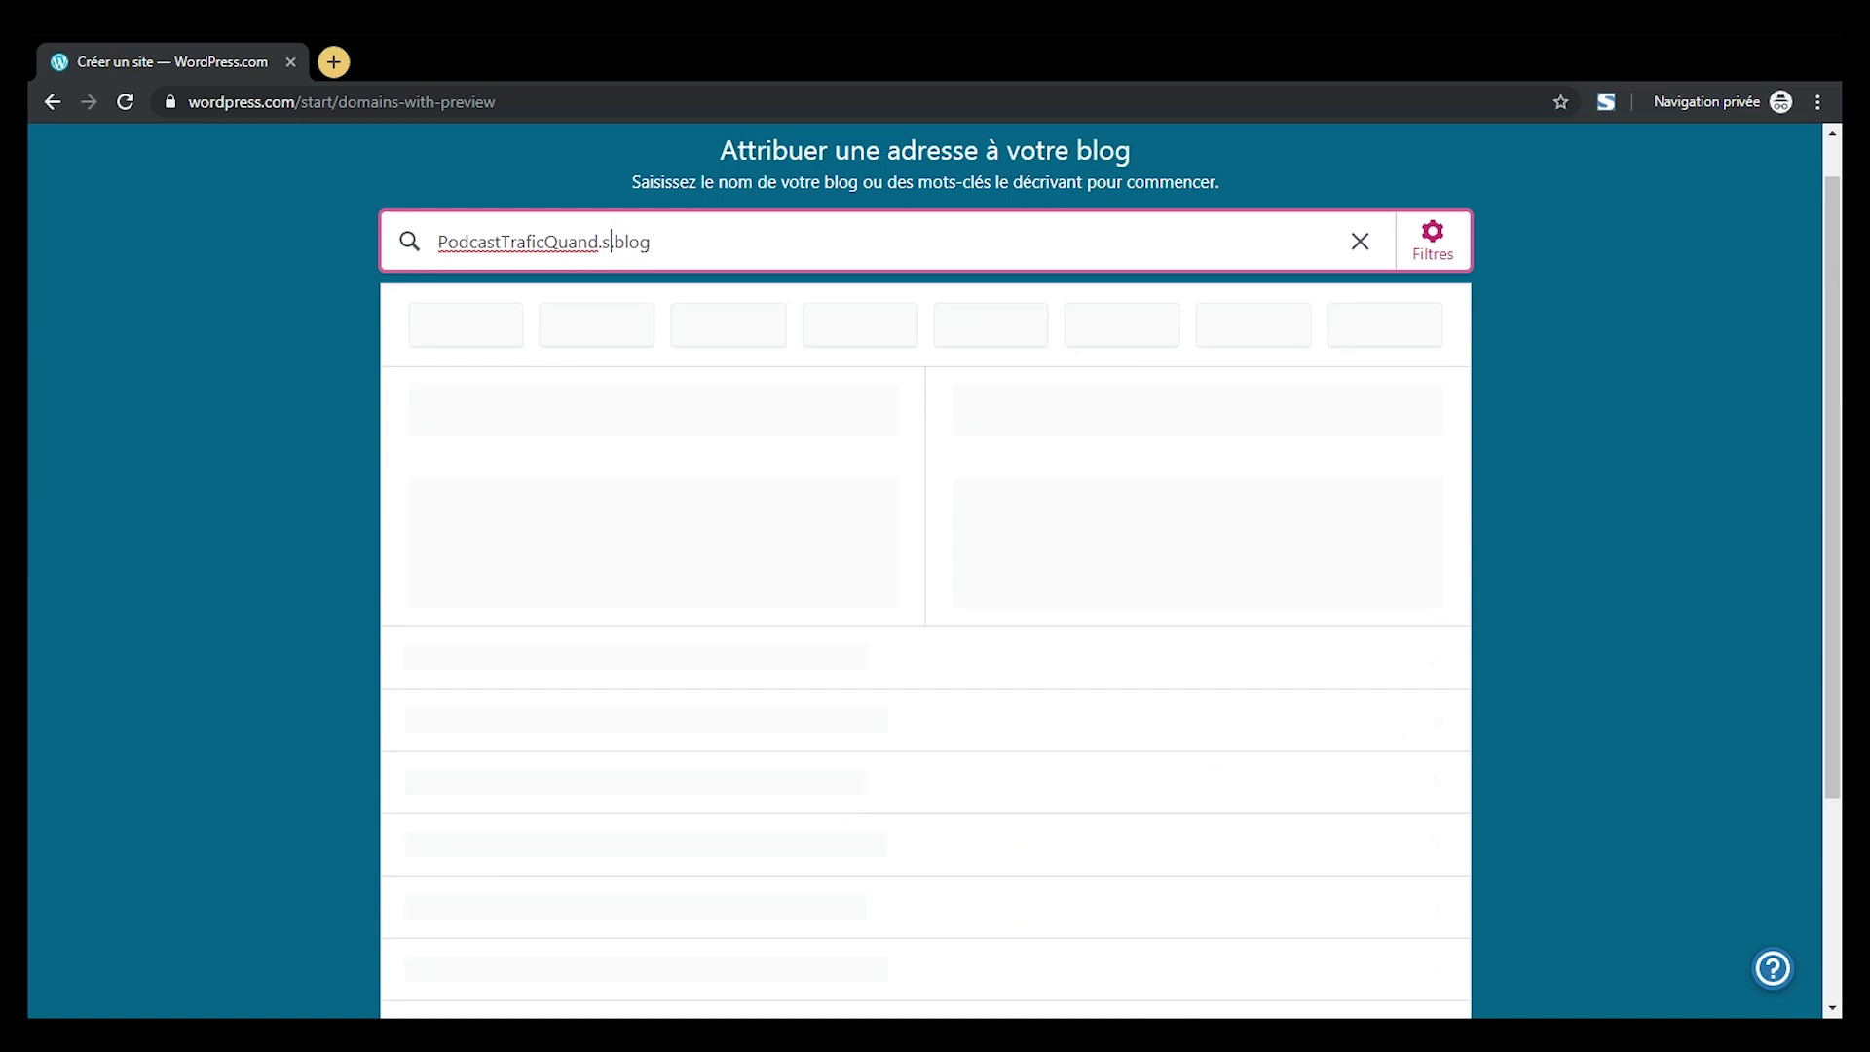
type("chool.")
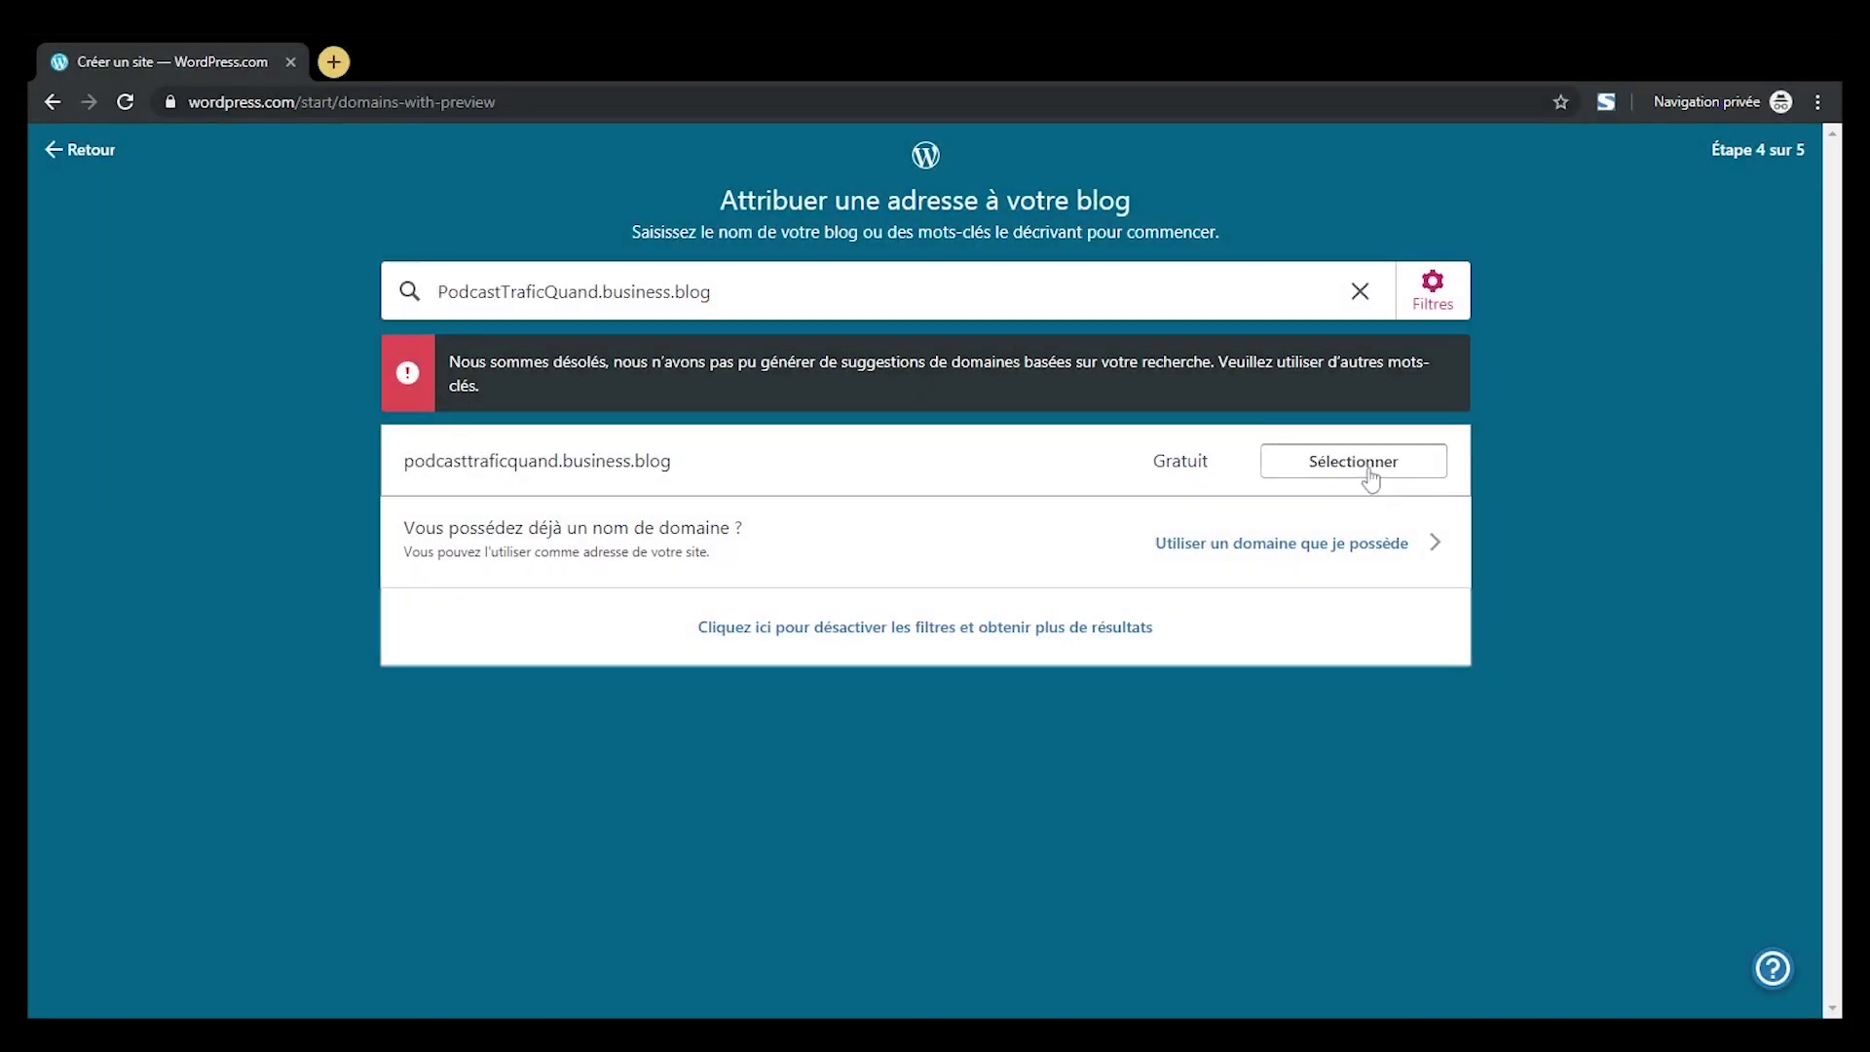
- Select the free address podcasttraficquand.business.blog and start with a free site instead of a paid plan
left_click(1368, 471)
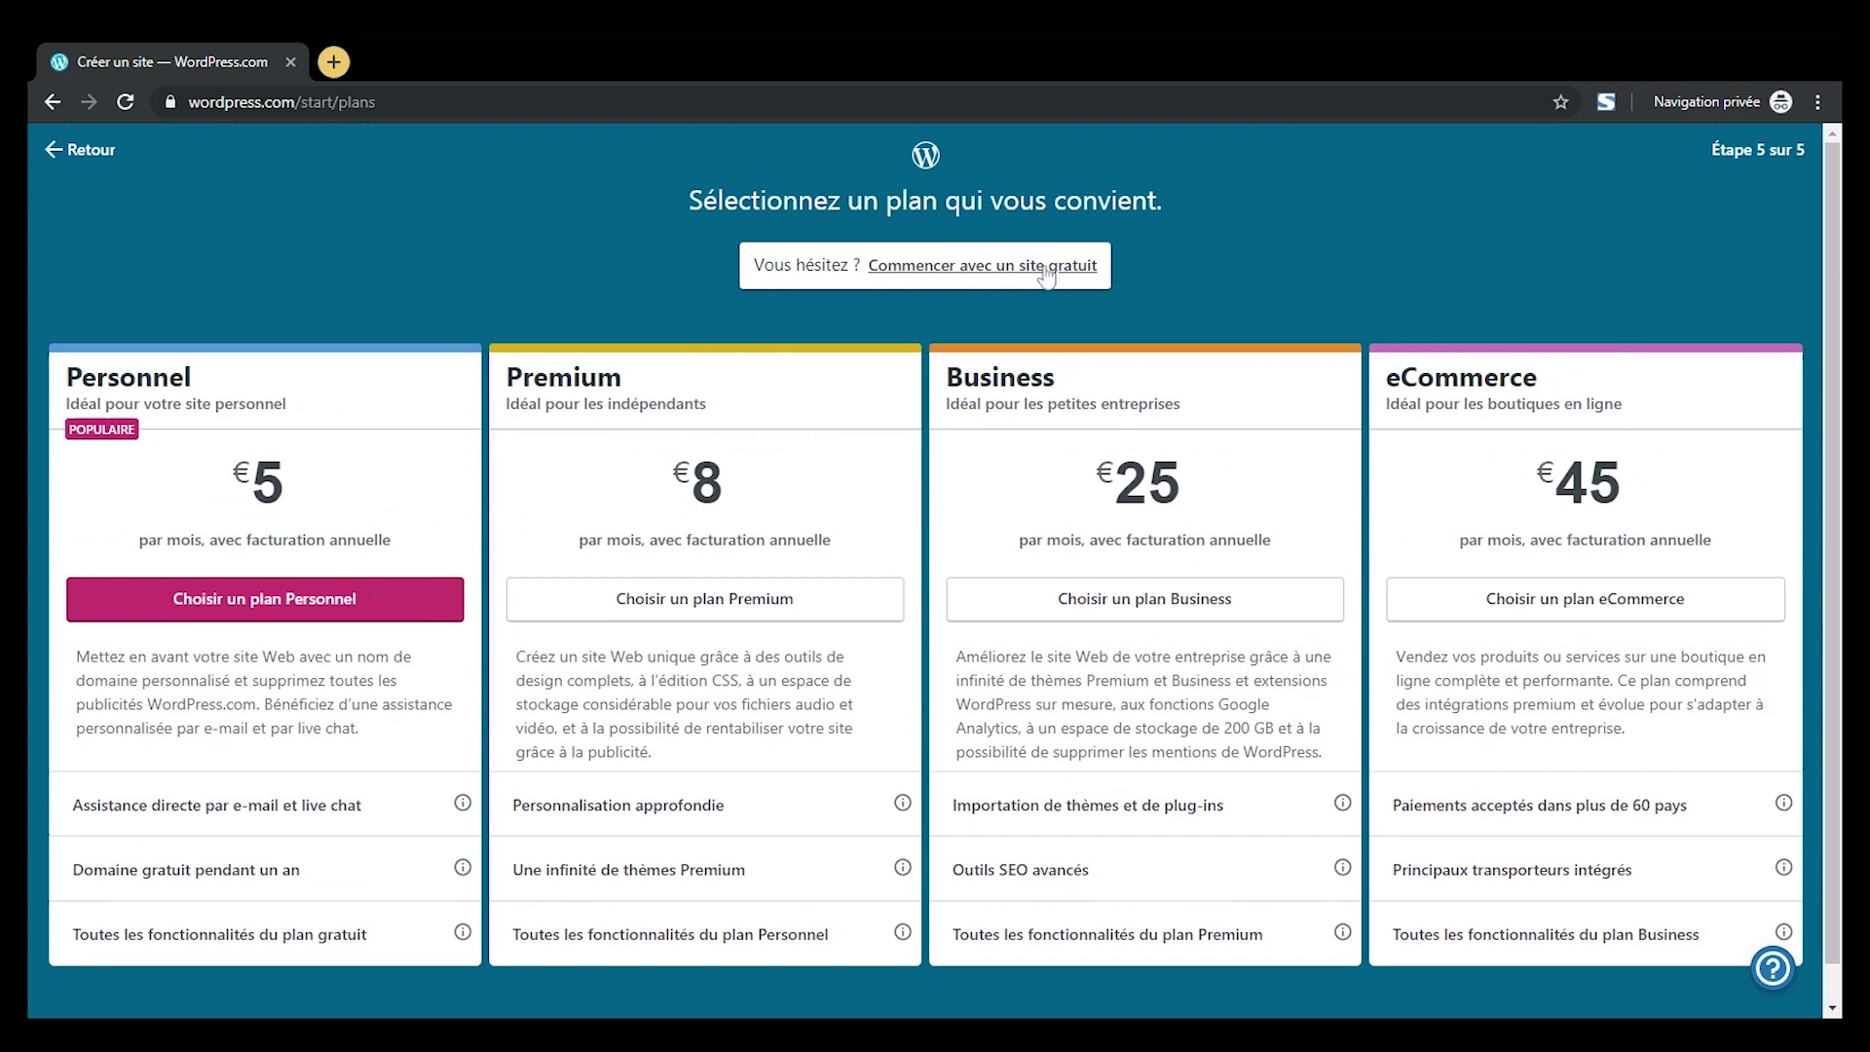
left_click(1046, 271)
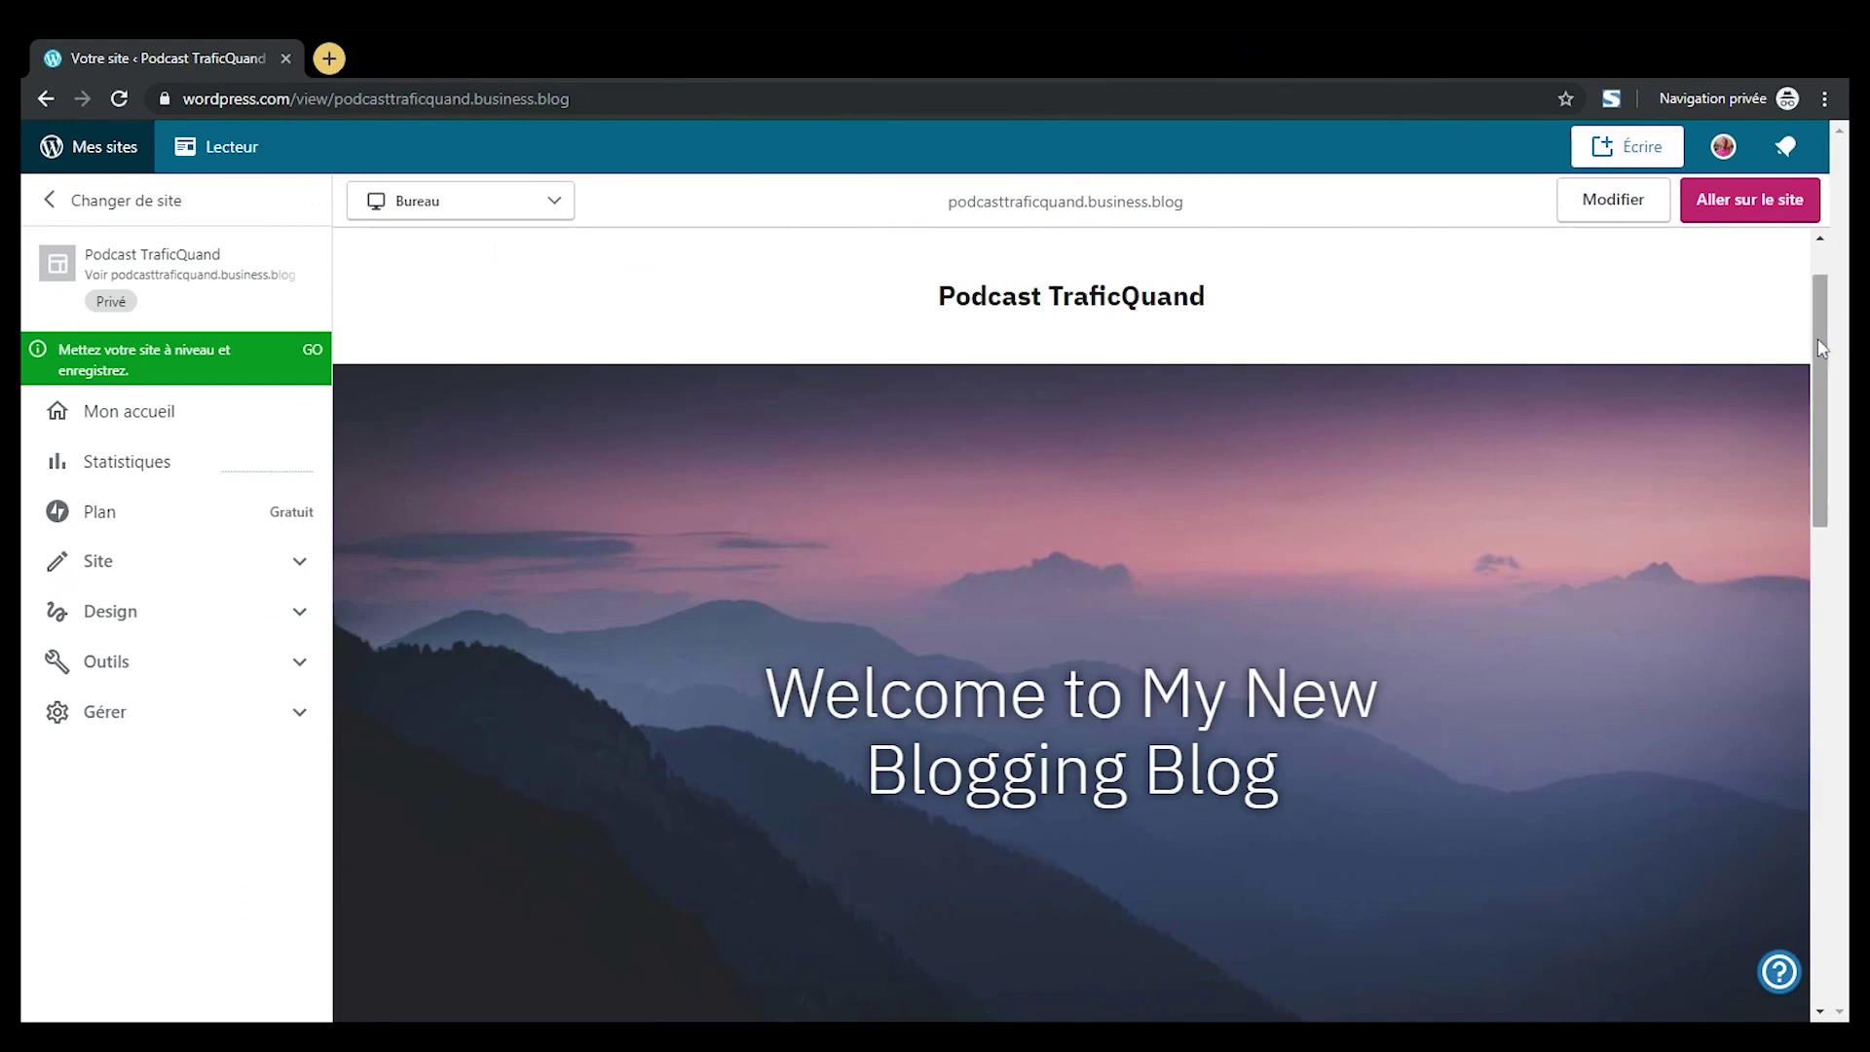
- Copy the new blog's address, podcasttraficquand.business.blog, from the page URL
left_click_drag(1822, 370, 1818, 272)
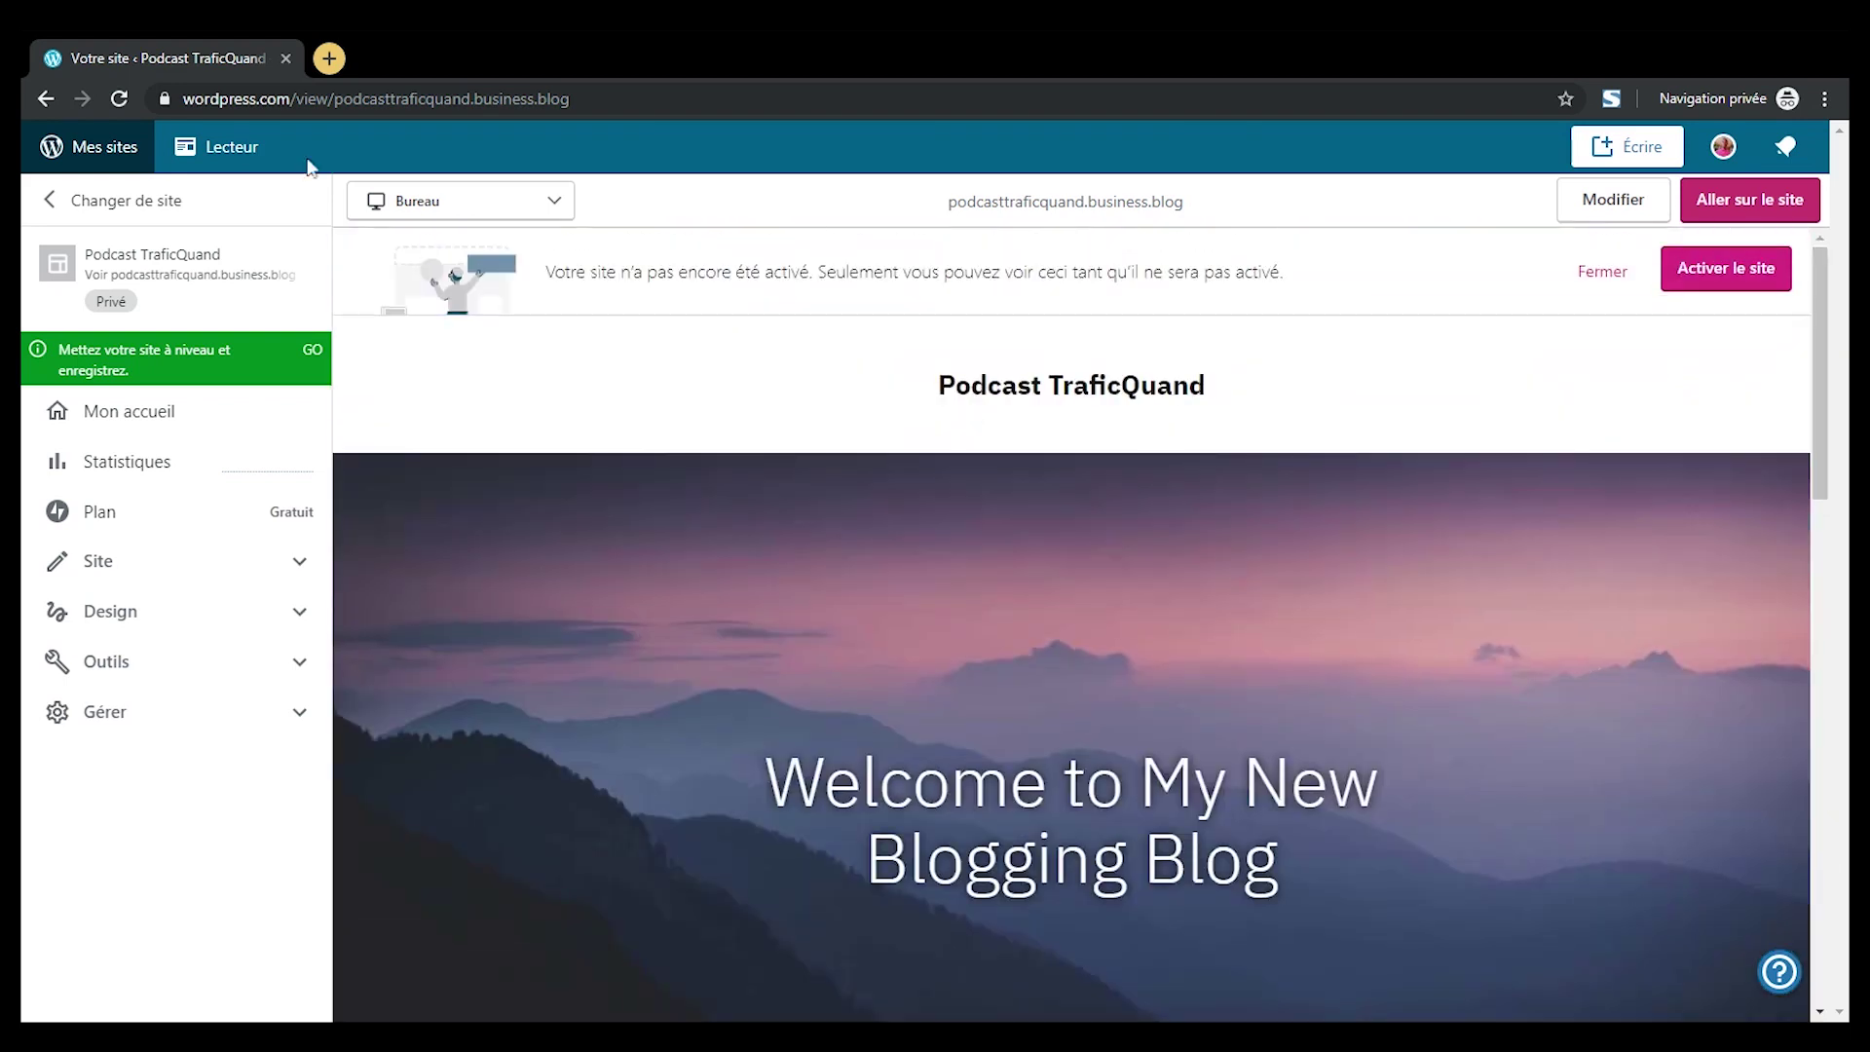
left_click_drag(334, 99, 575, 98)
key("ctrl+c")
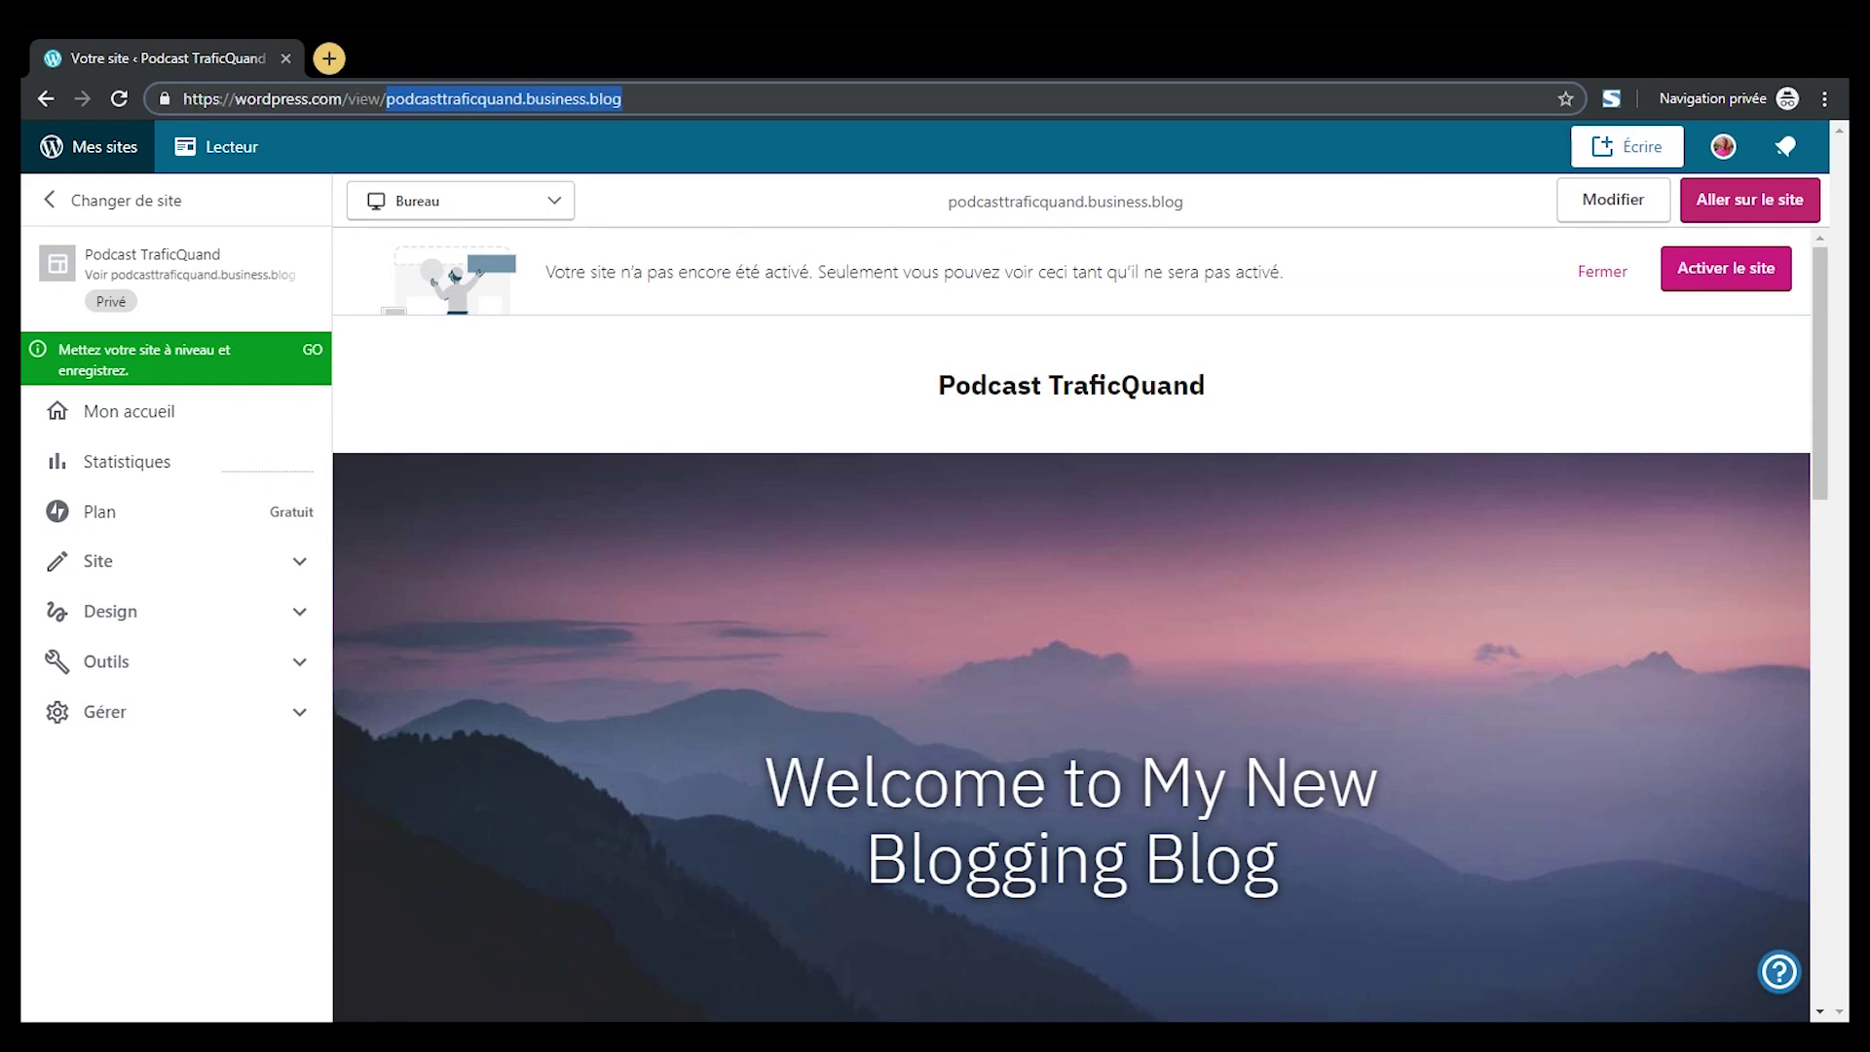
- Open podcasttraficquand.business.blog in a new browser tab and look over the blog's home page
left_click(328, 60)
key("ctrl+v")
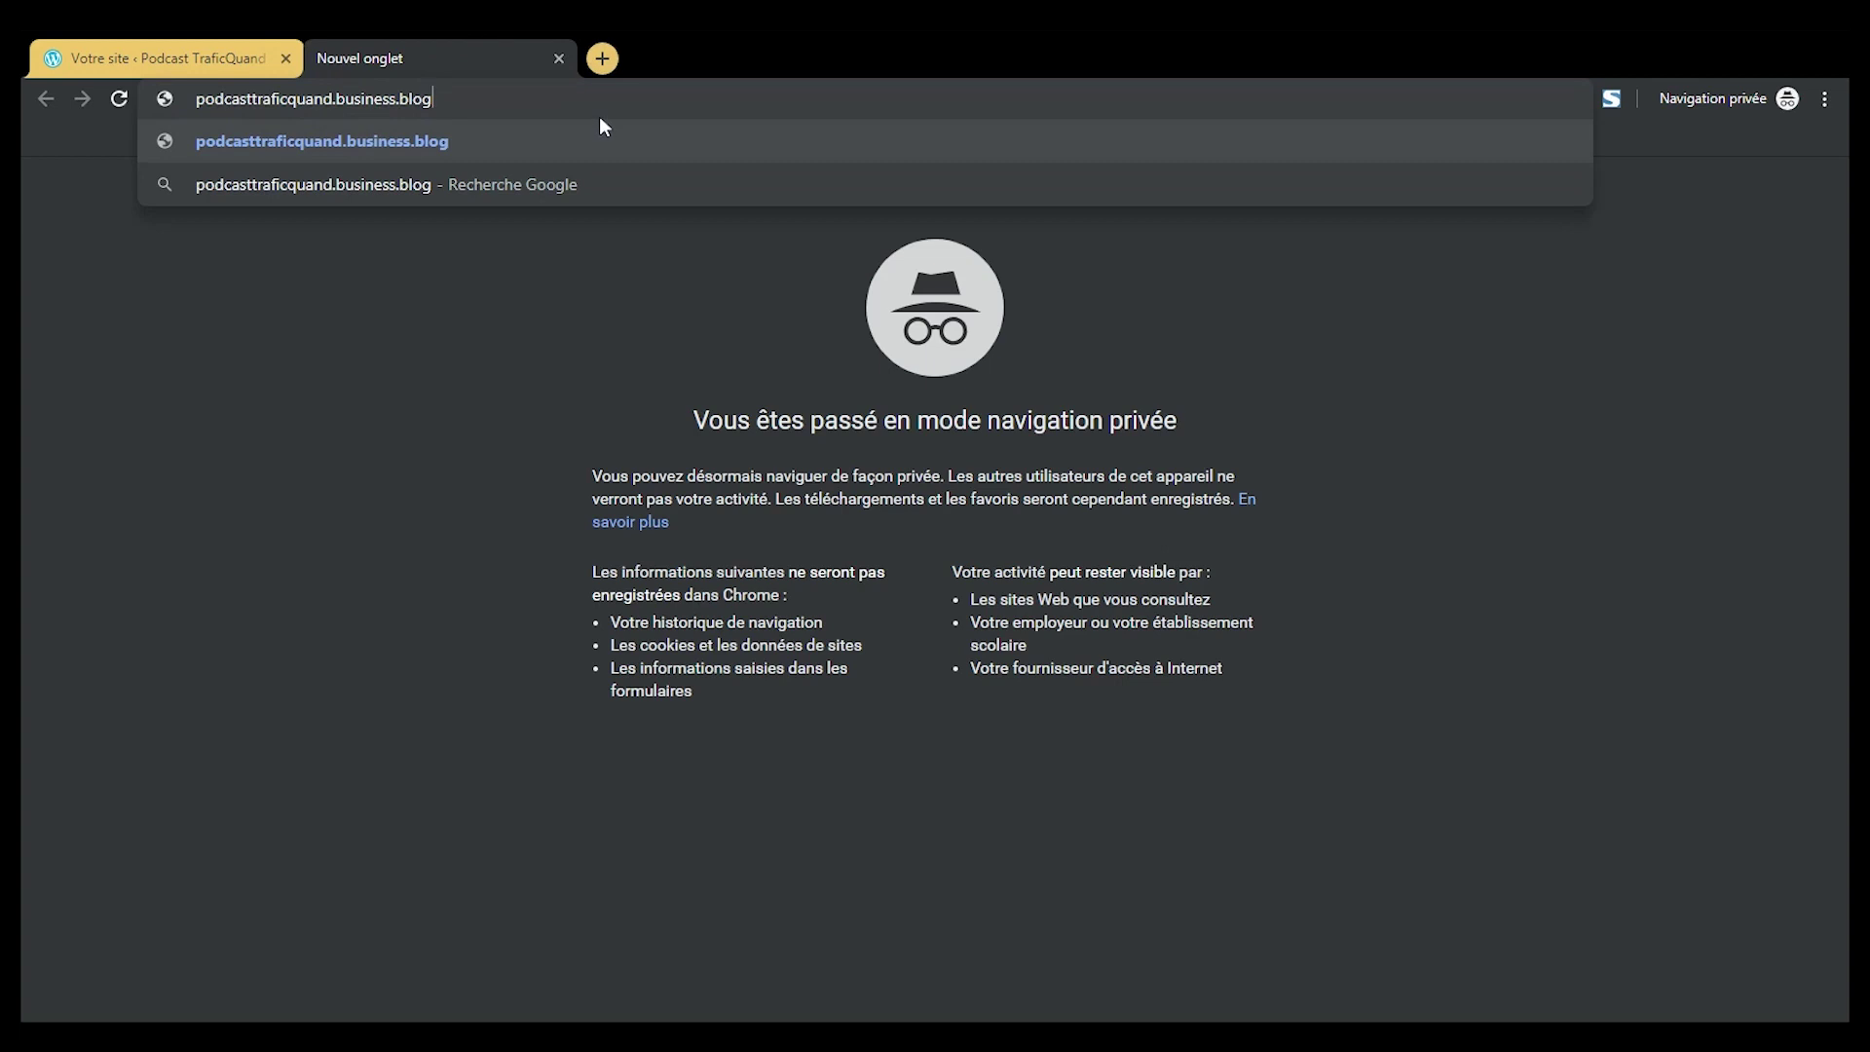
key("Return")
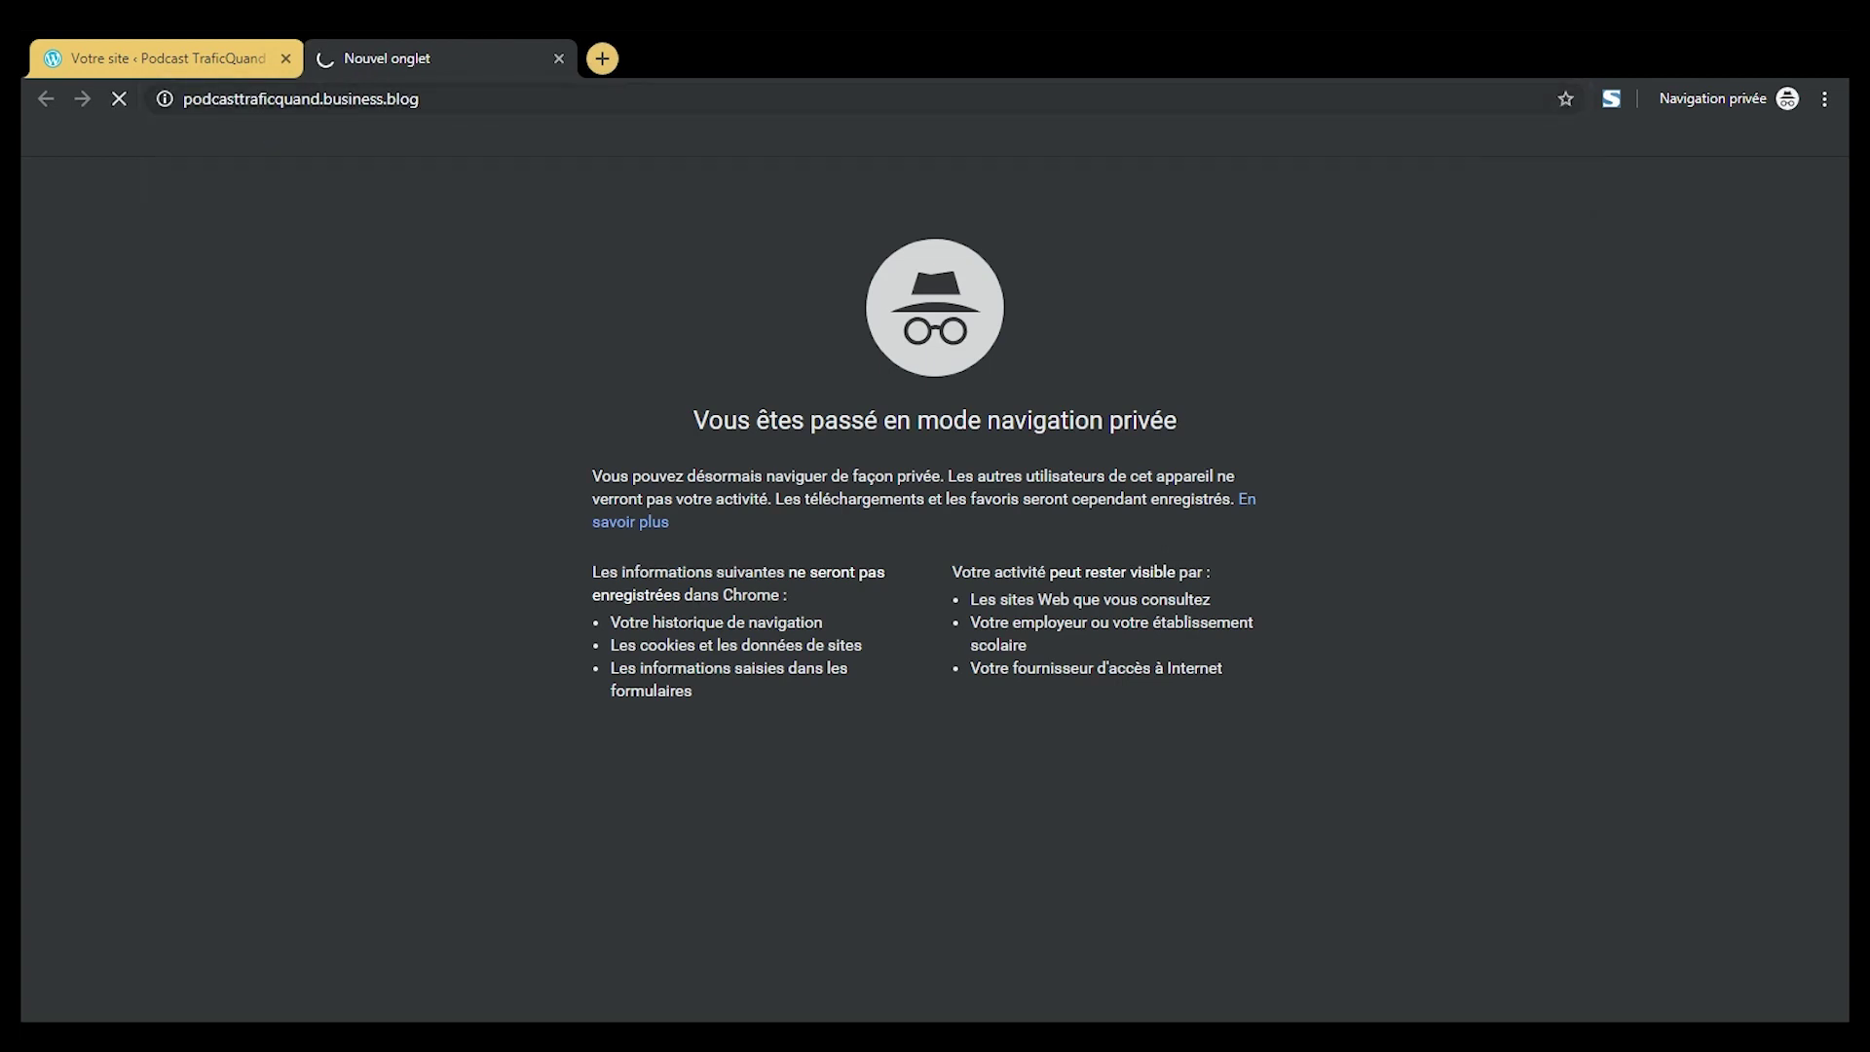
left_click(203, 45)
left_click(396, 39)
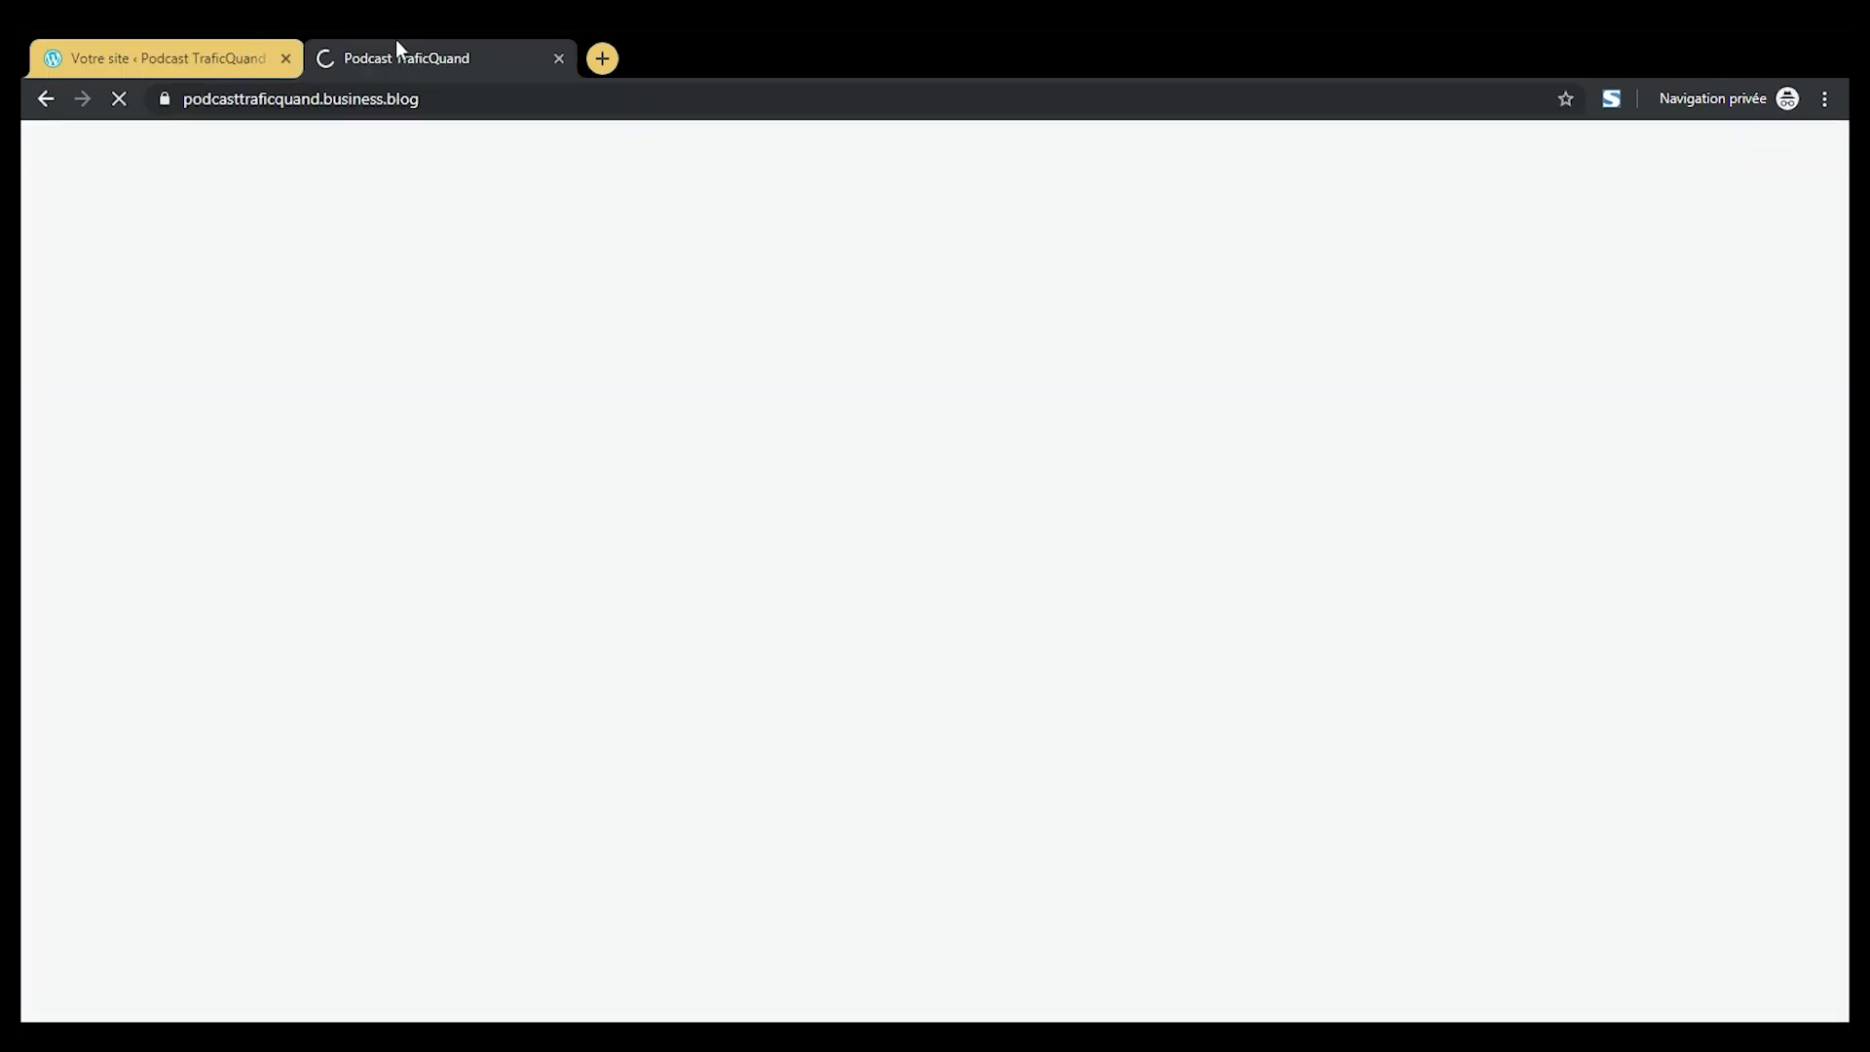
left_click(203, 44)
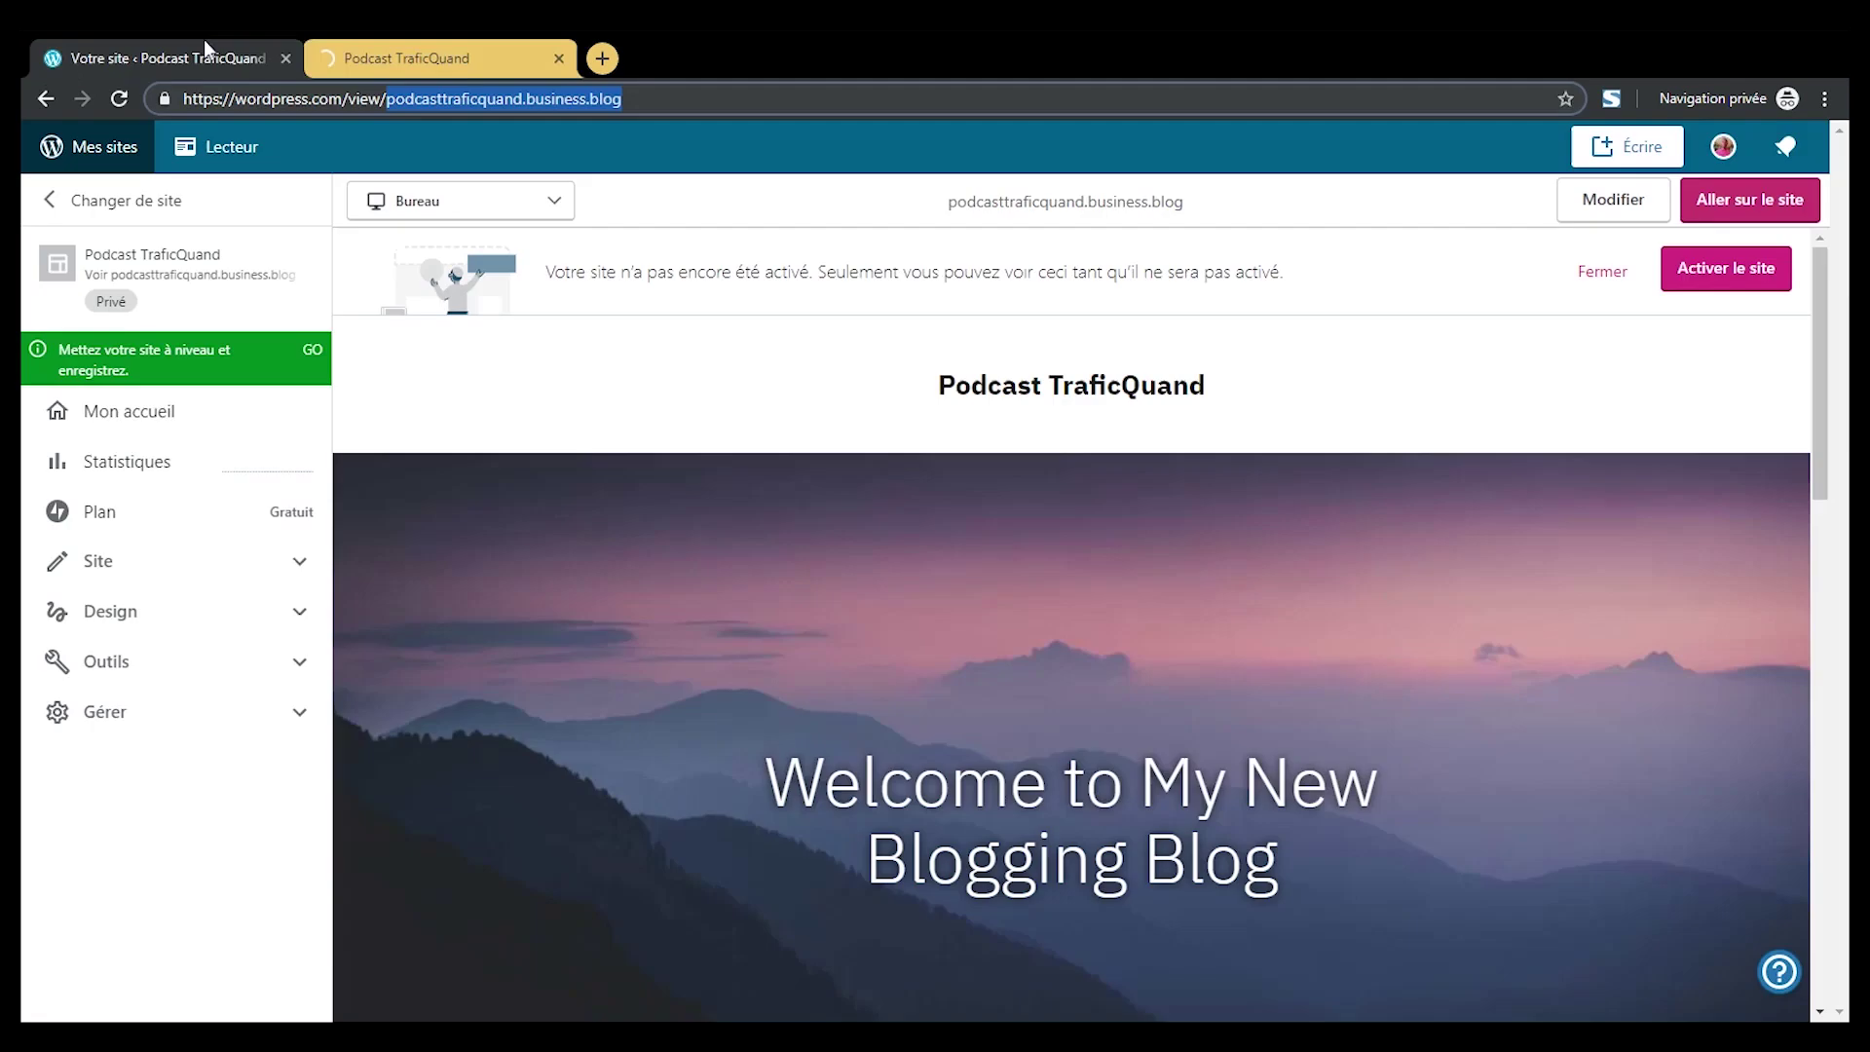
left_click(413, 43)
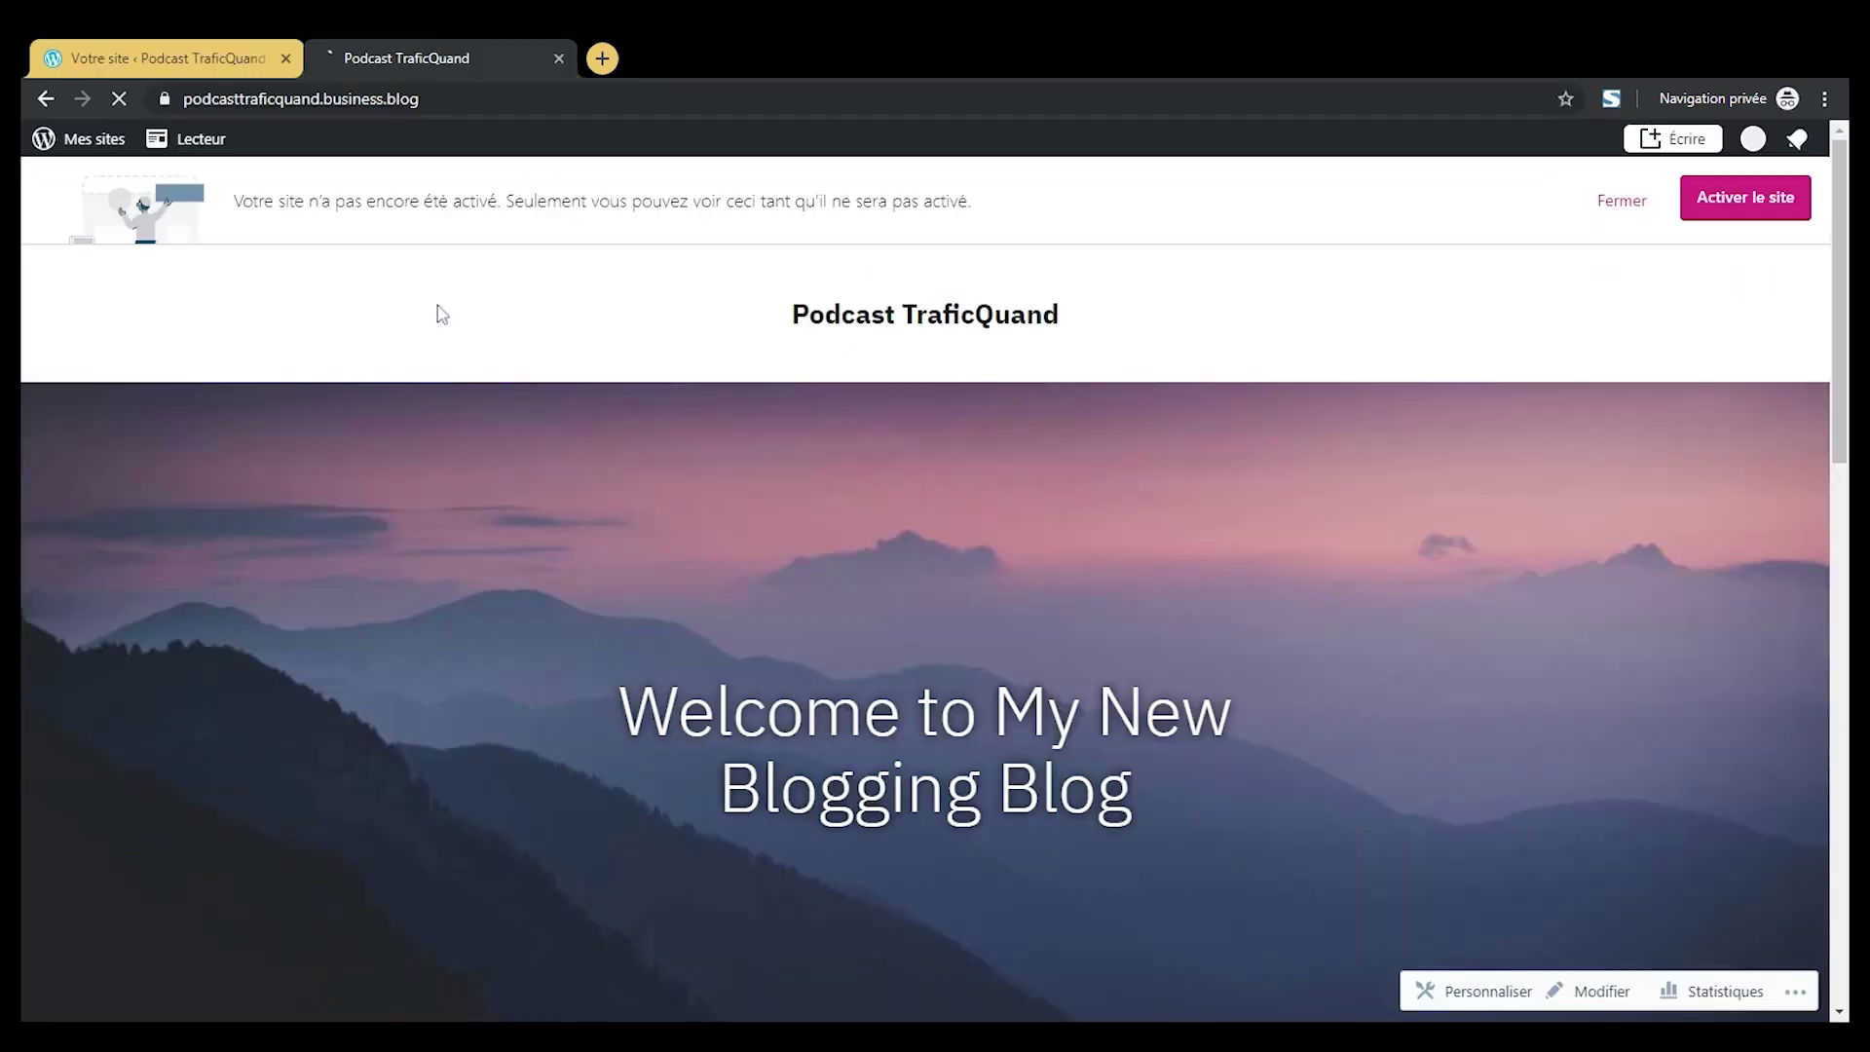
left_click_drag(1839, 312, 1828, 134)
- Return to the blog's dashboard and open its home page in the block editor
left_click(223, 49)
left_click_drag(1815, 419, 1811, 485)
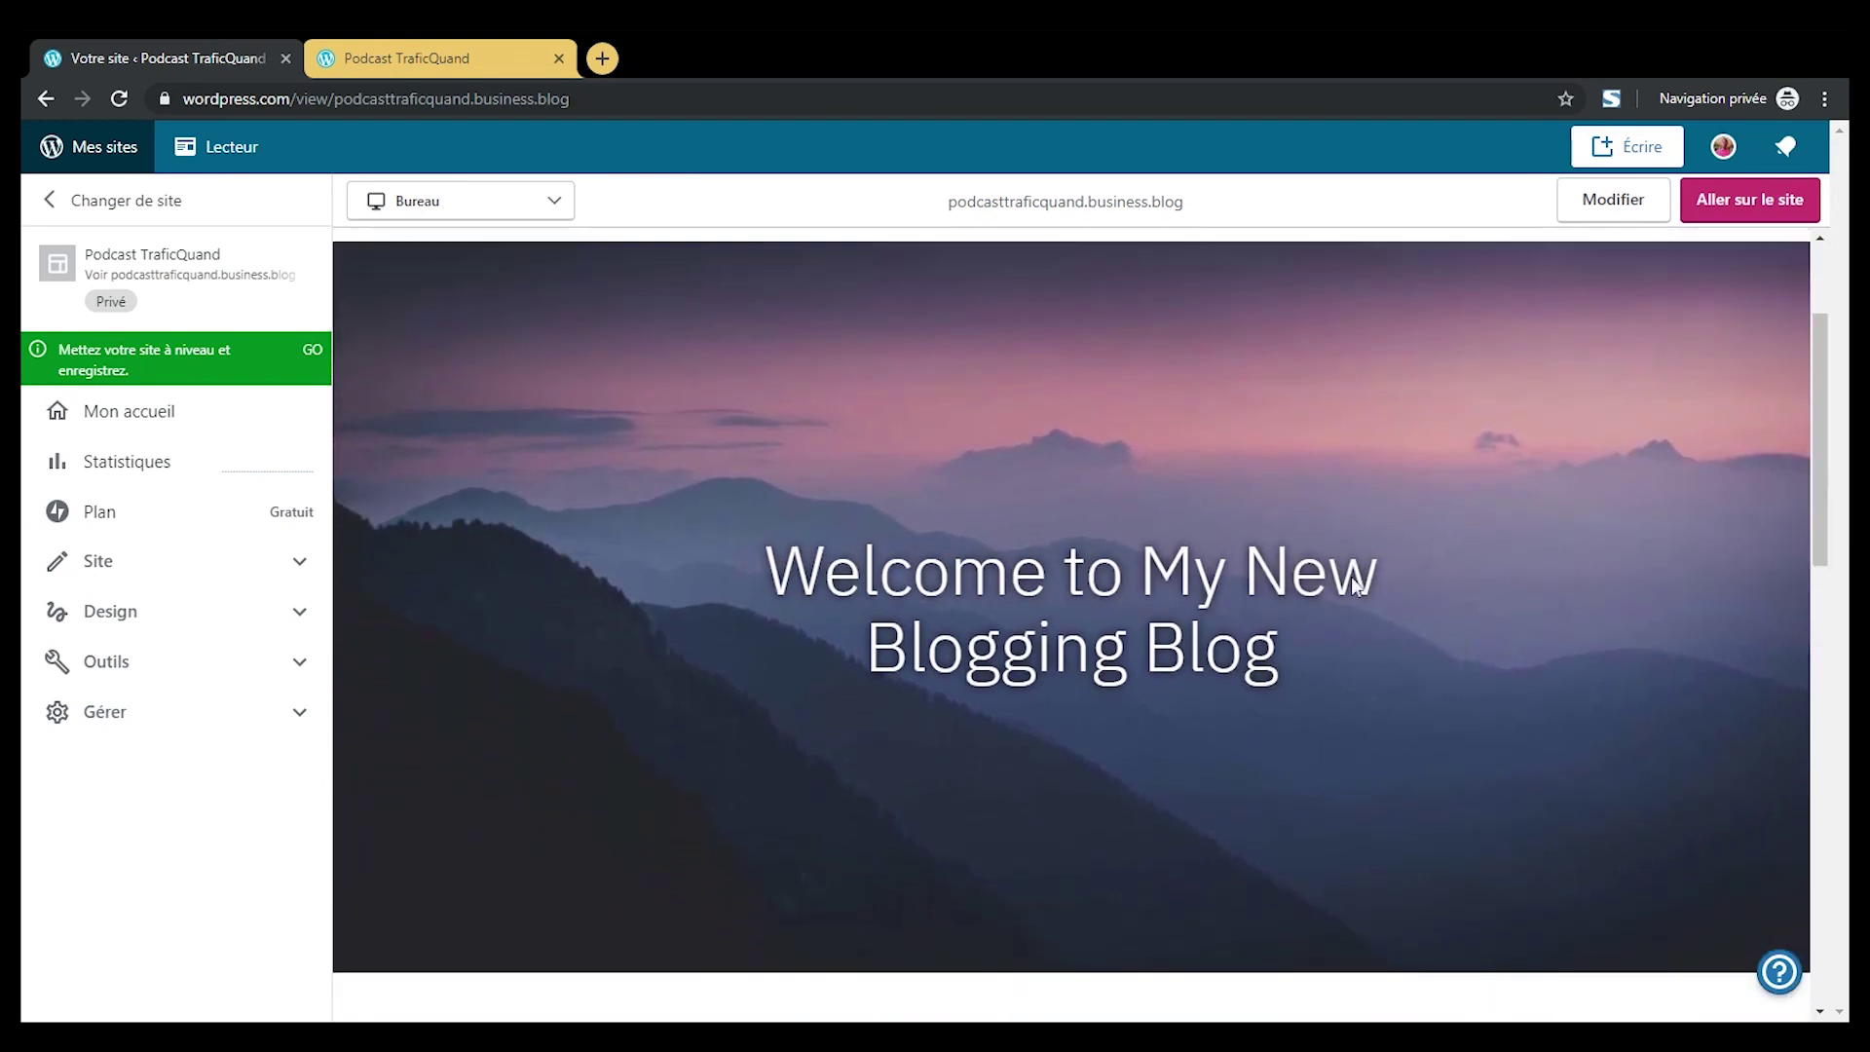
left_click(1134, 646)
left_click(1652, 207)
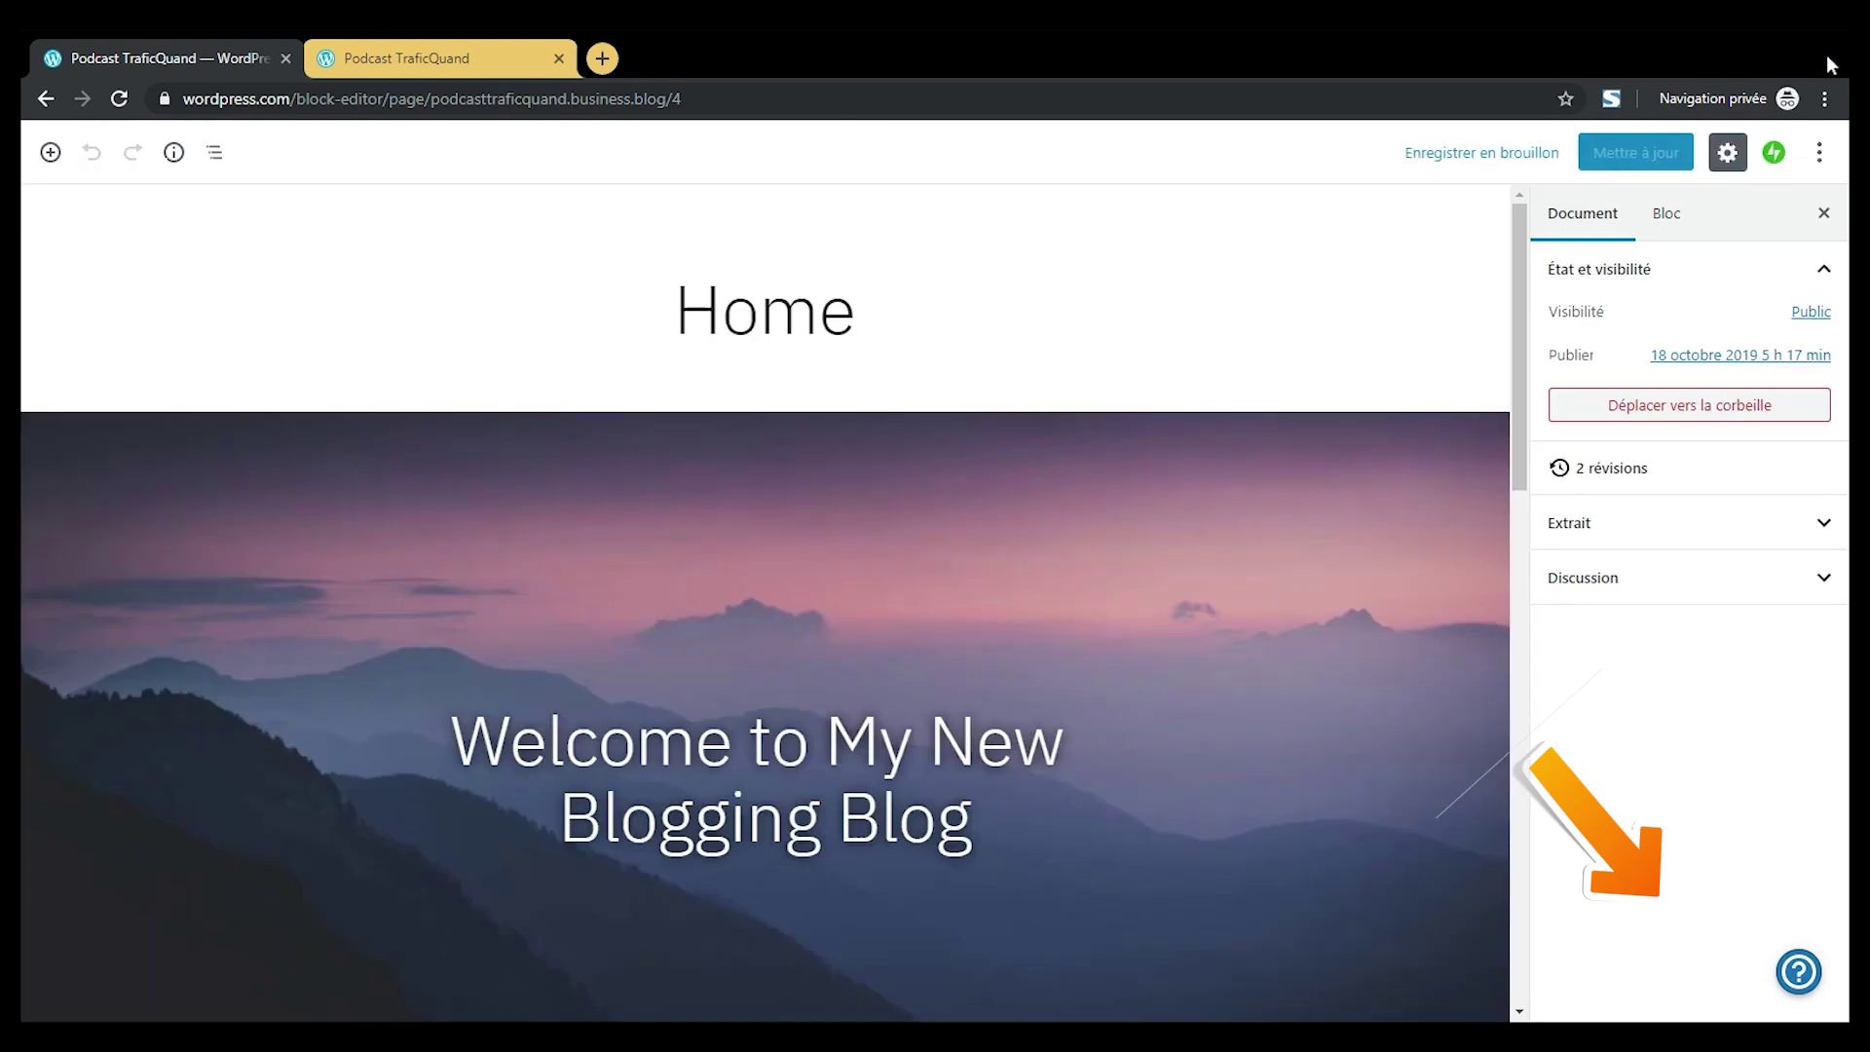
- Replace the banner heading with "Bienvenue sur le Podcast TraficQuand", splitting it before "Podcast" into two lines
left_click_drag(1519, 297, 1520, 397)
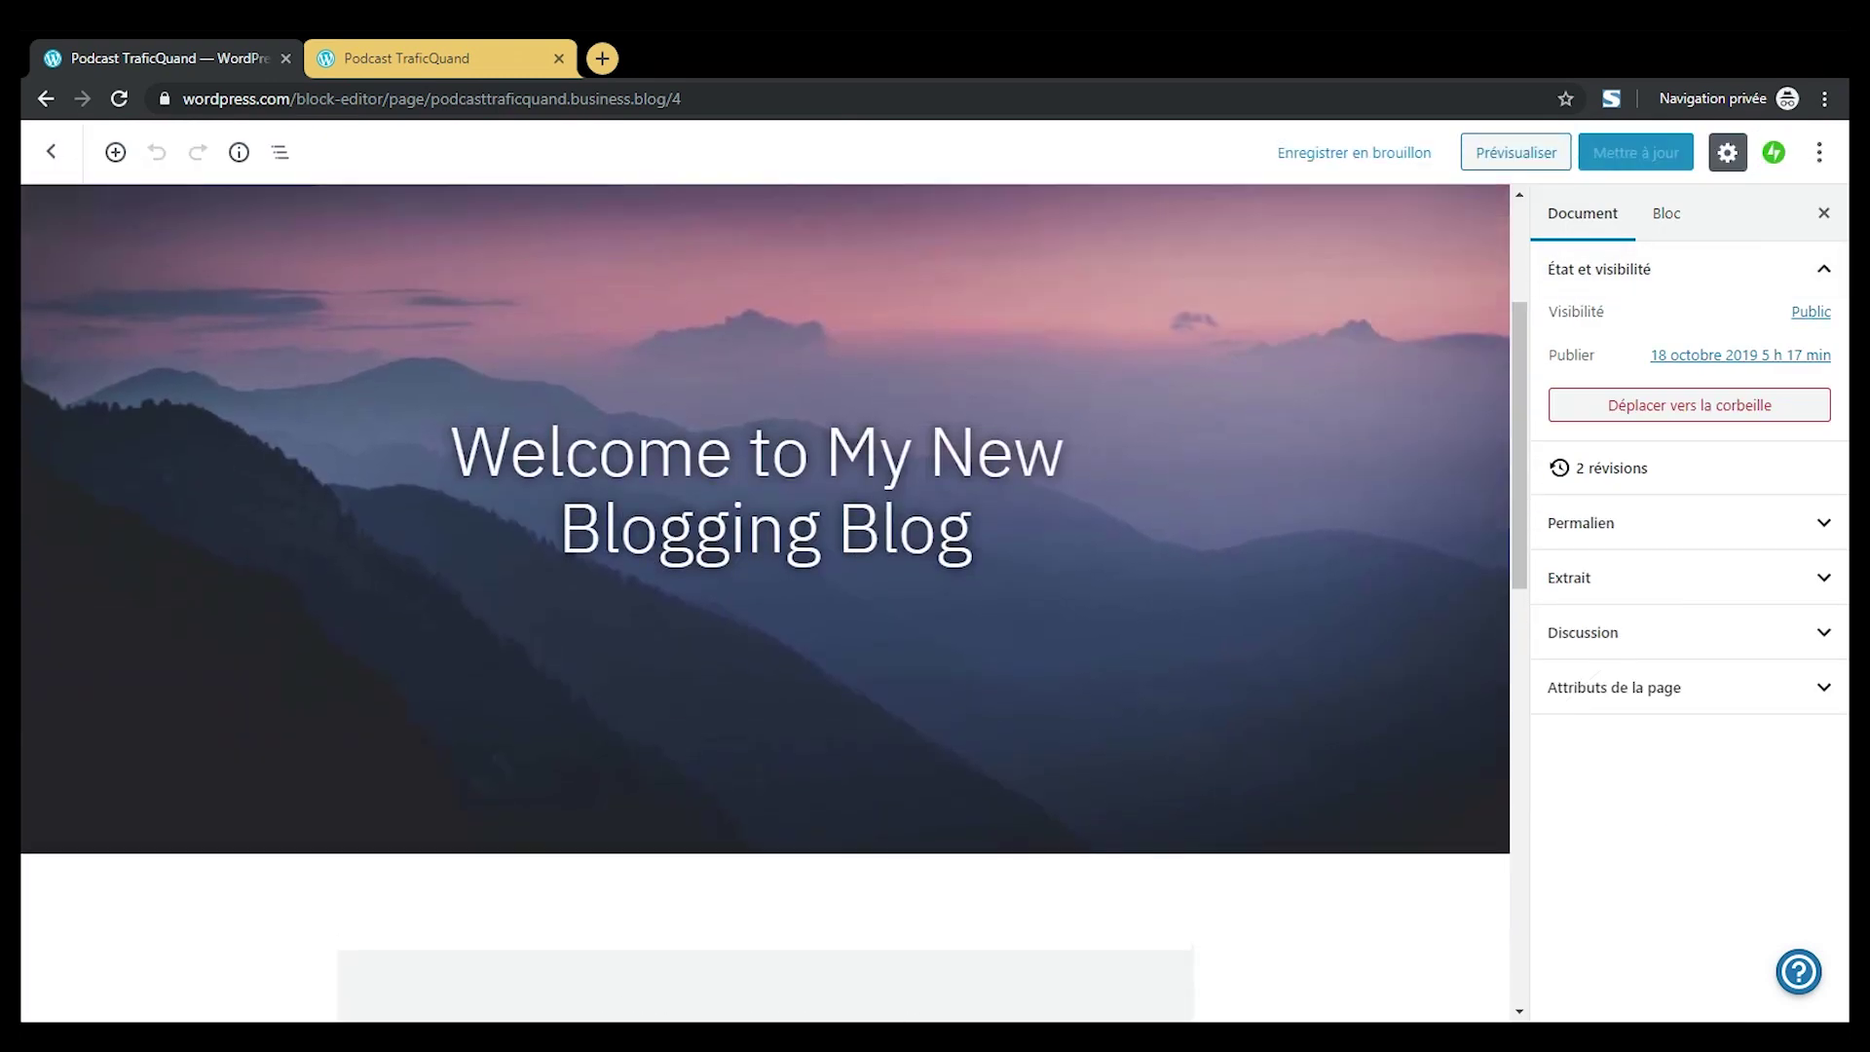
left_click(970, 530)
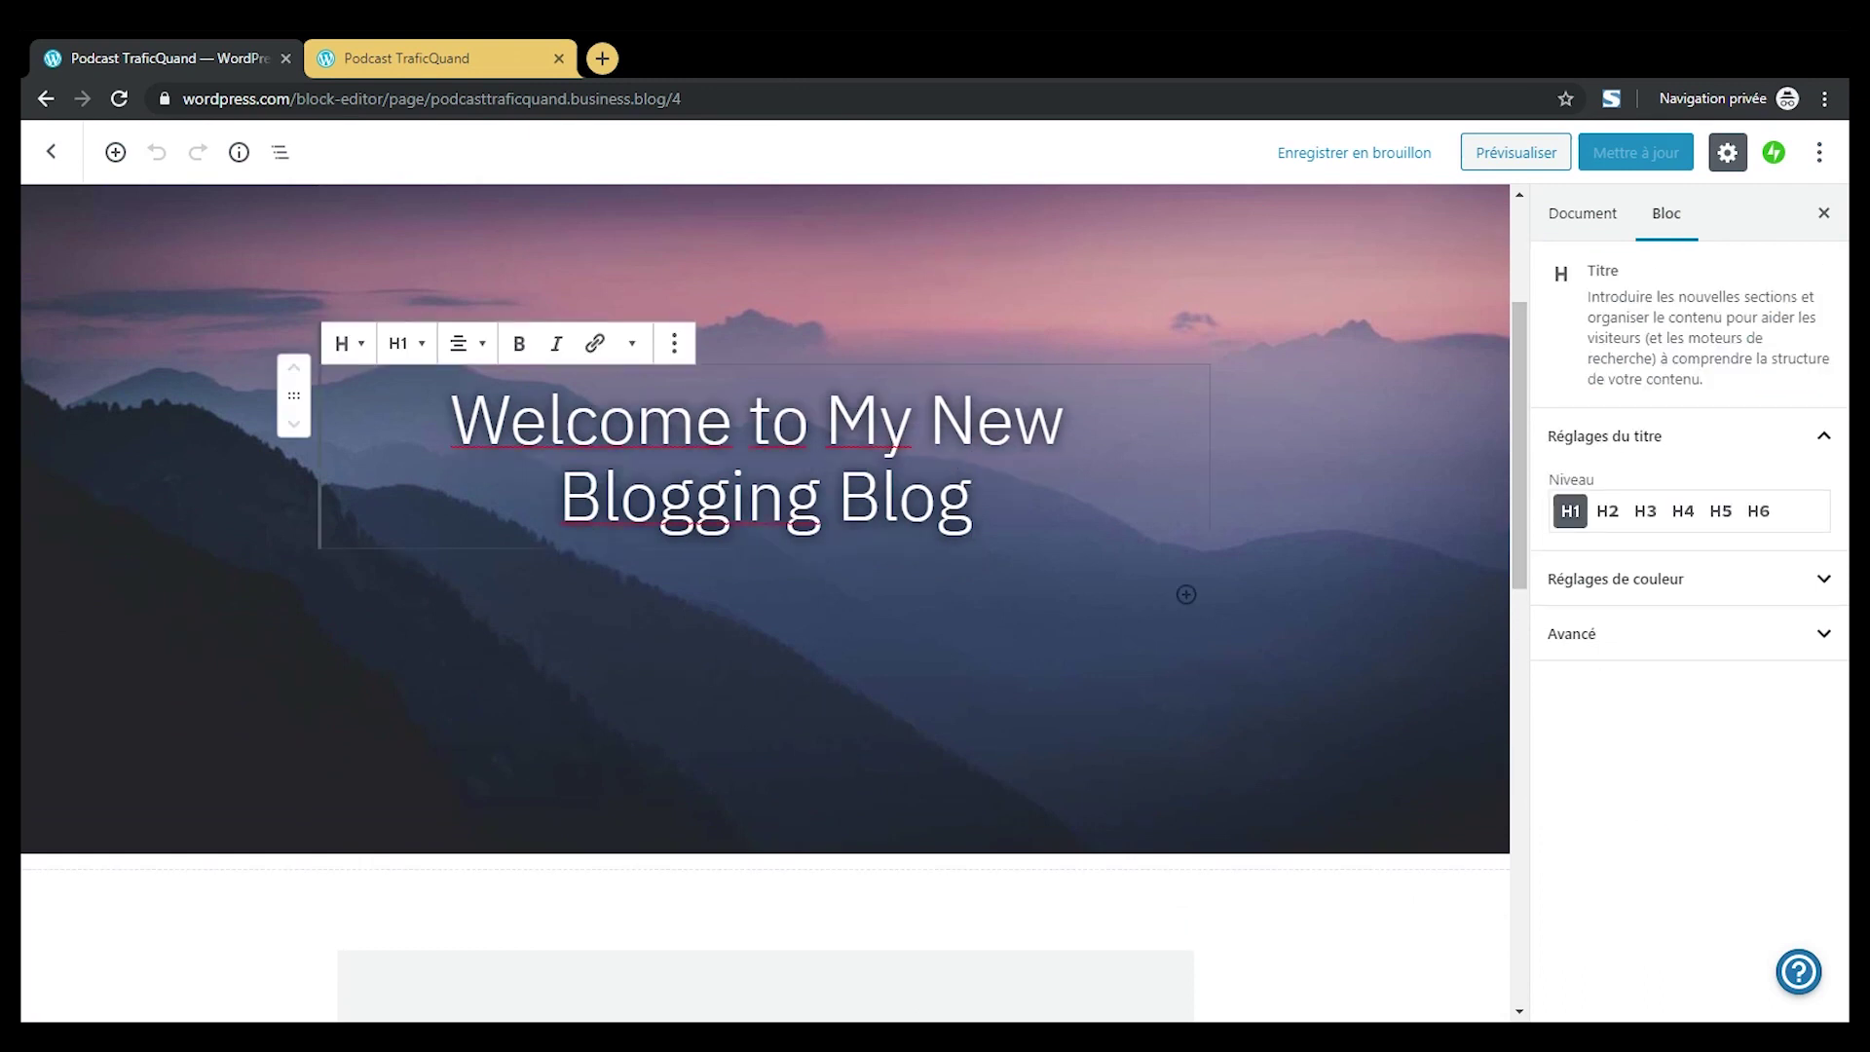
key("ctrl+a")
type("B")
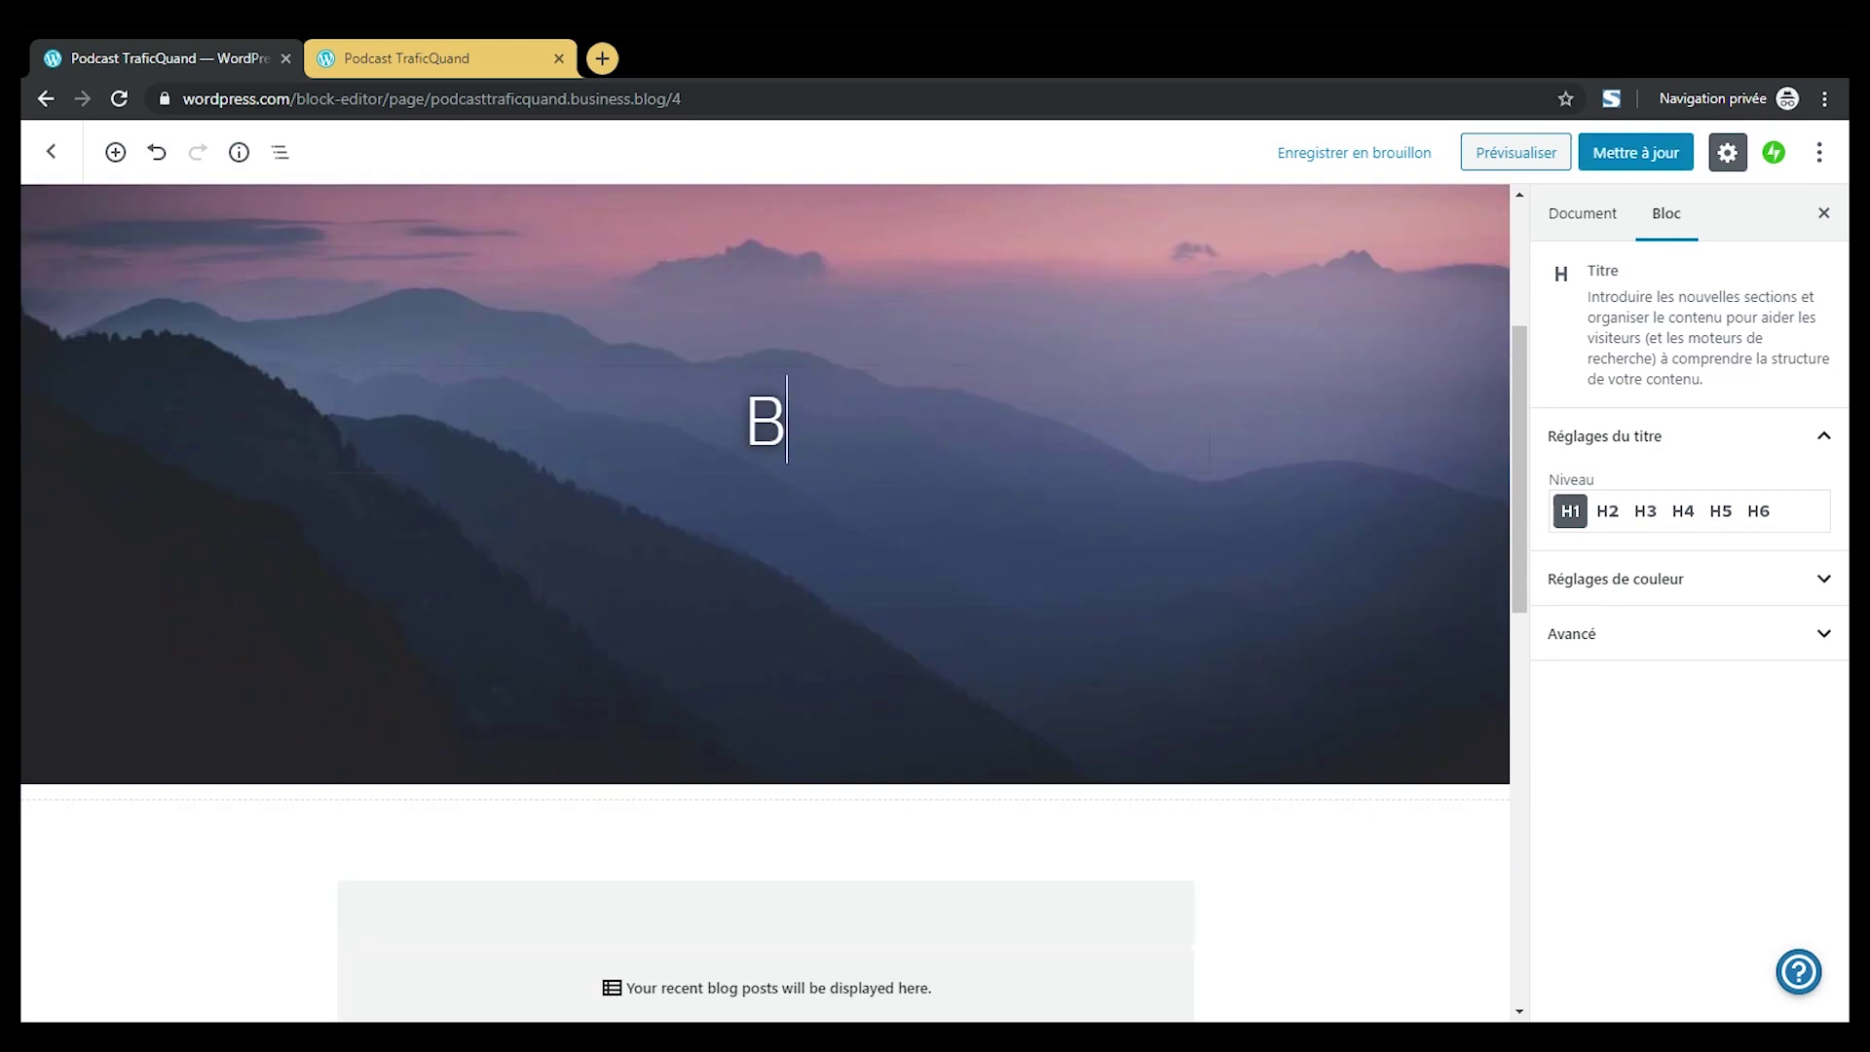
type("ienven")
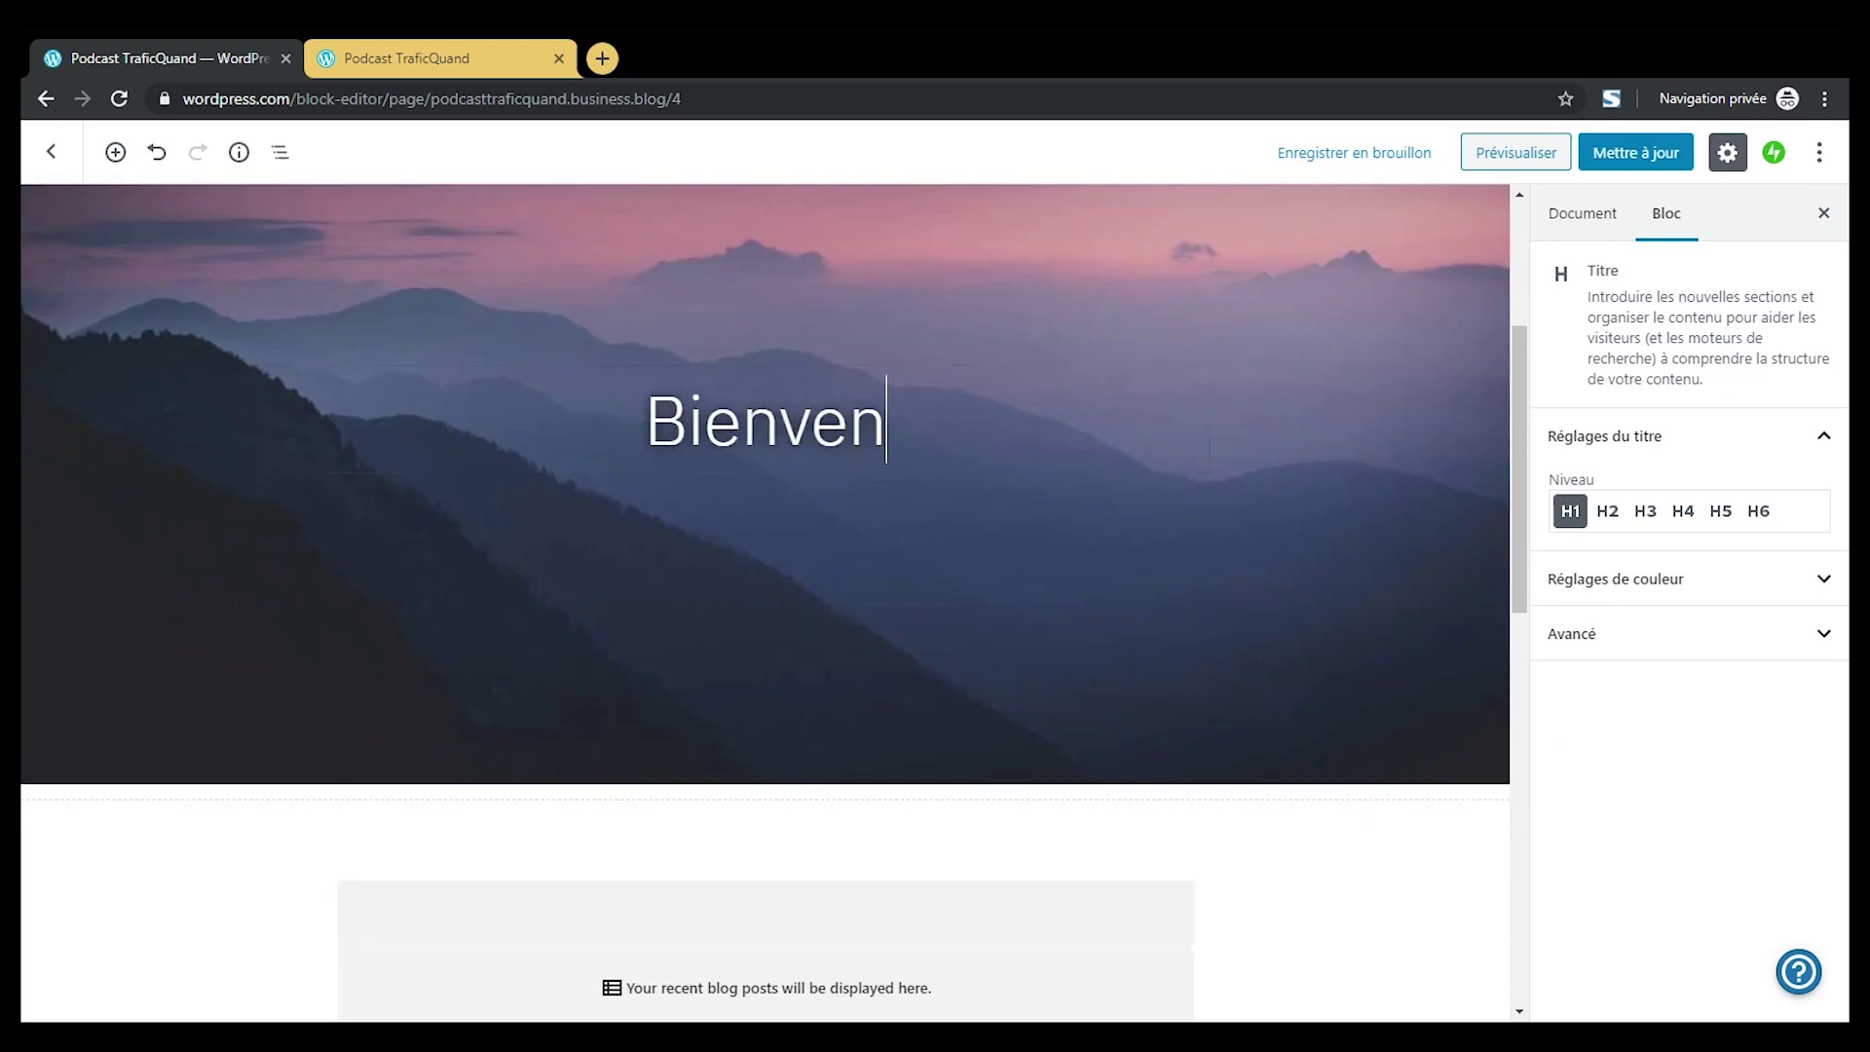
type("ue su")
key("BackSpace")
type("s")
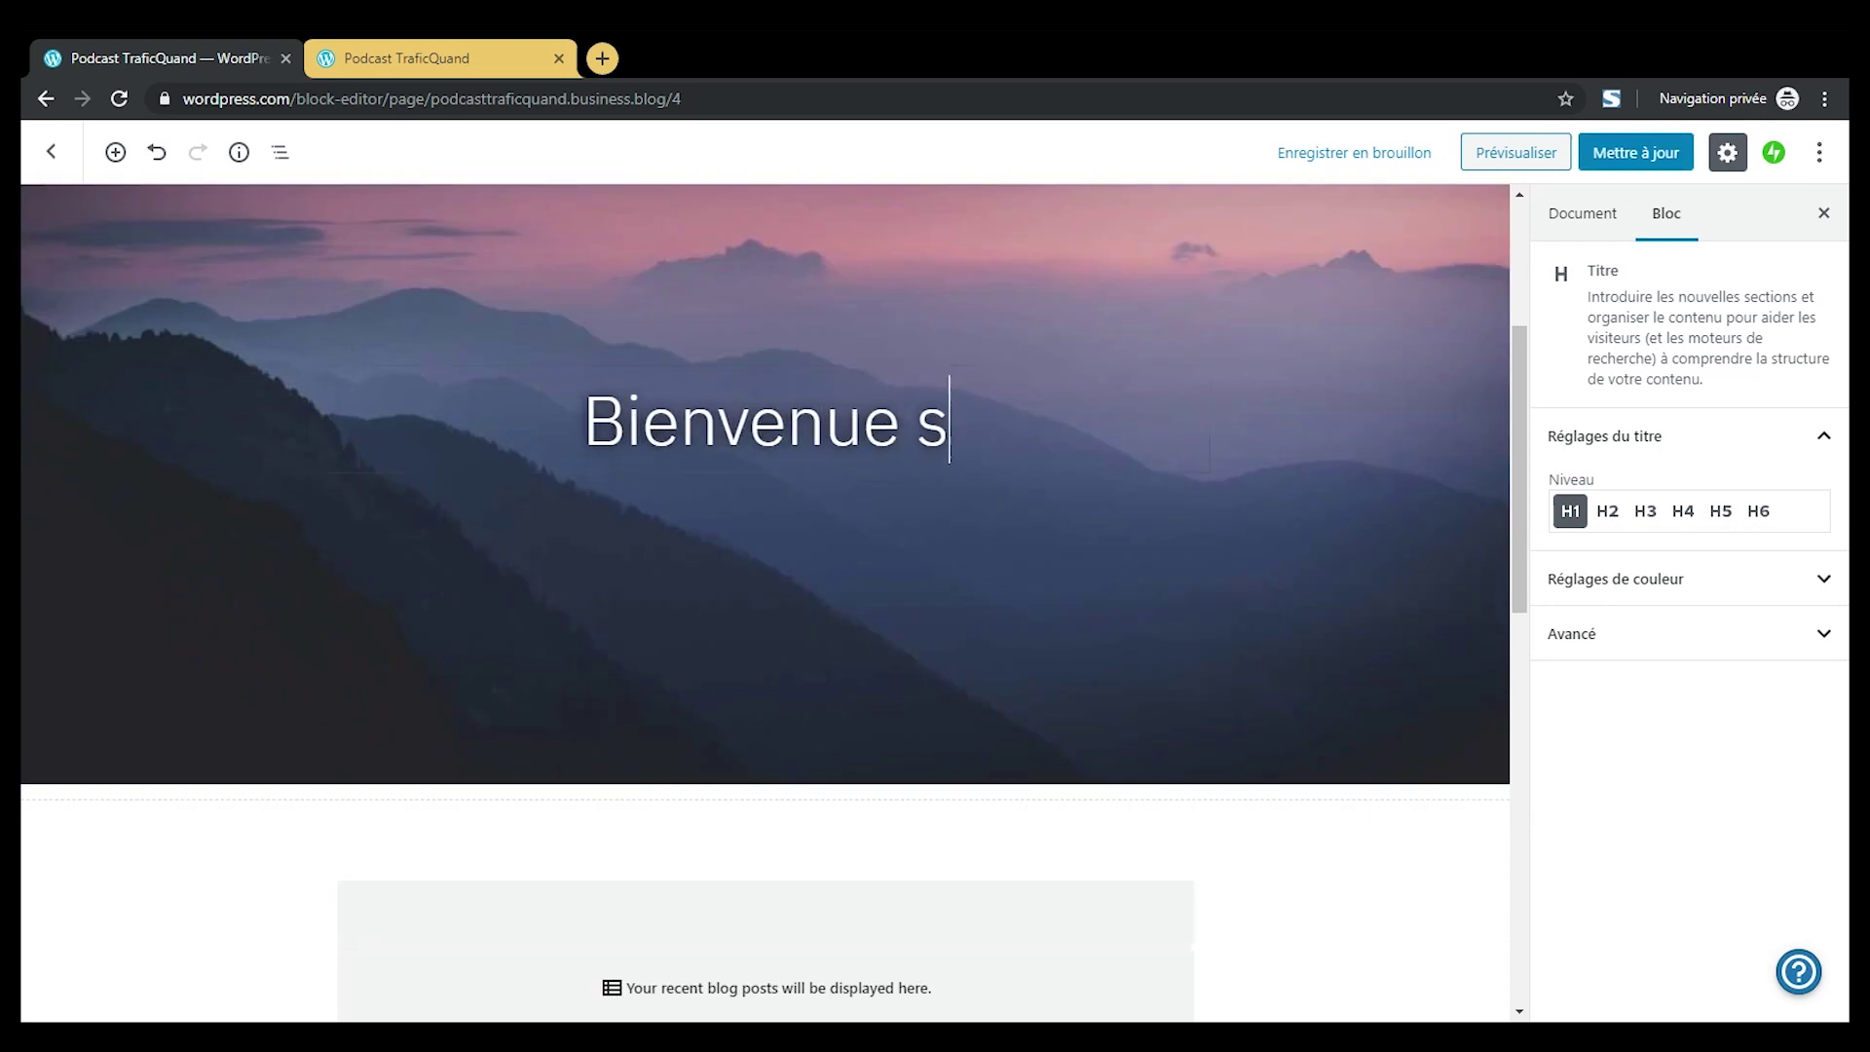
type("ur LE PÖ")
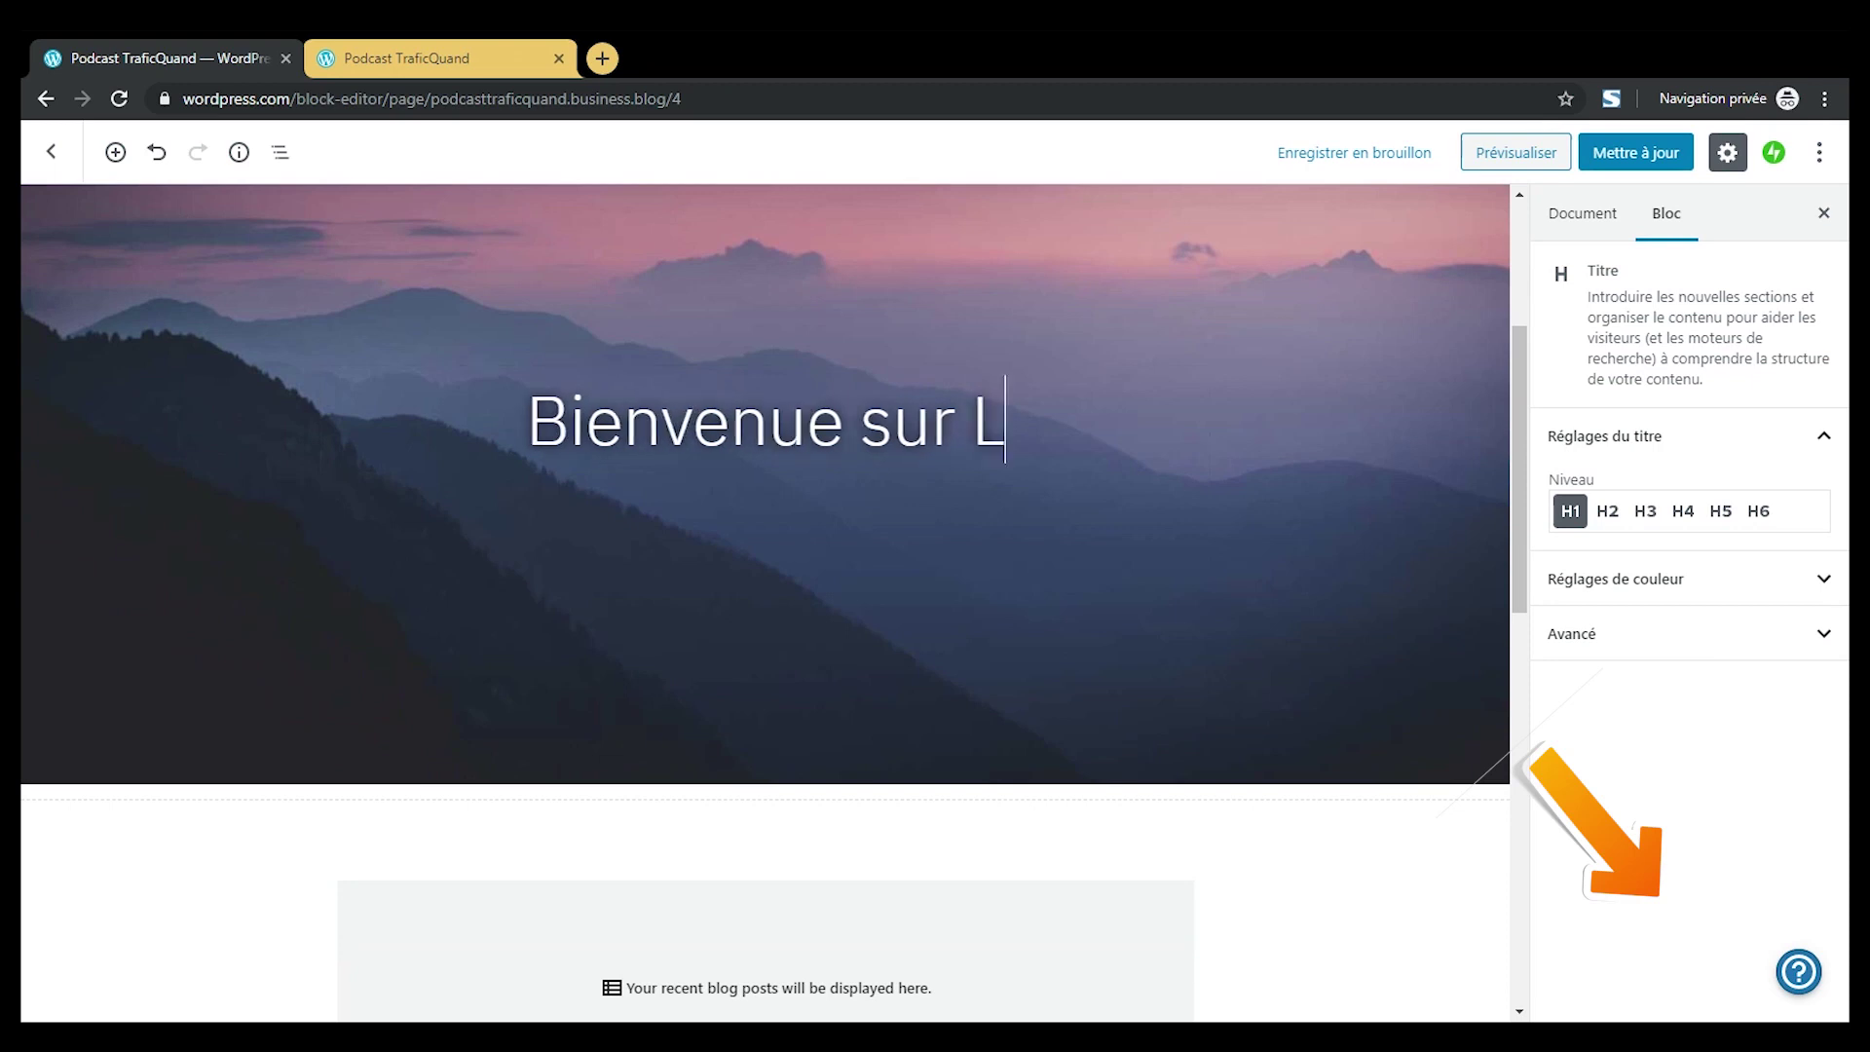
key("BackSpace")
key("BackSpace")
key("BackSpace")
key("BackSpace")
key("BackSpace")
type("le pod")
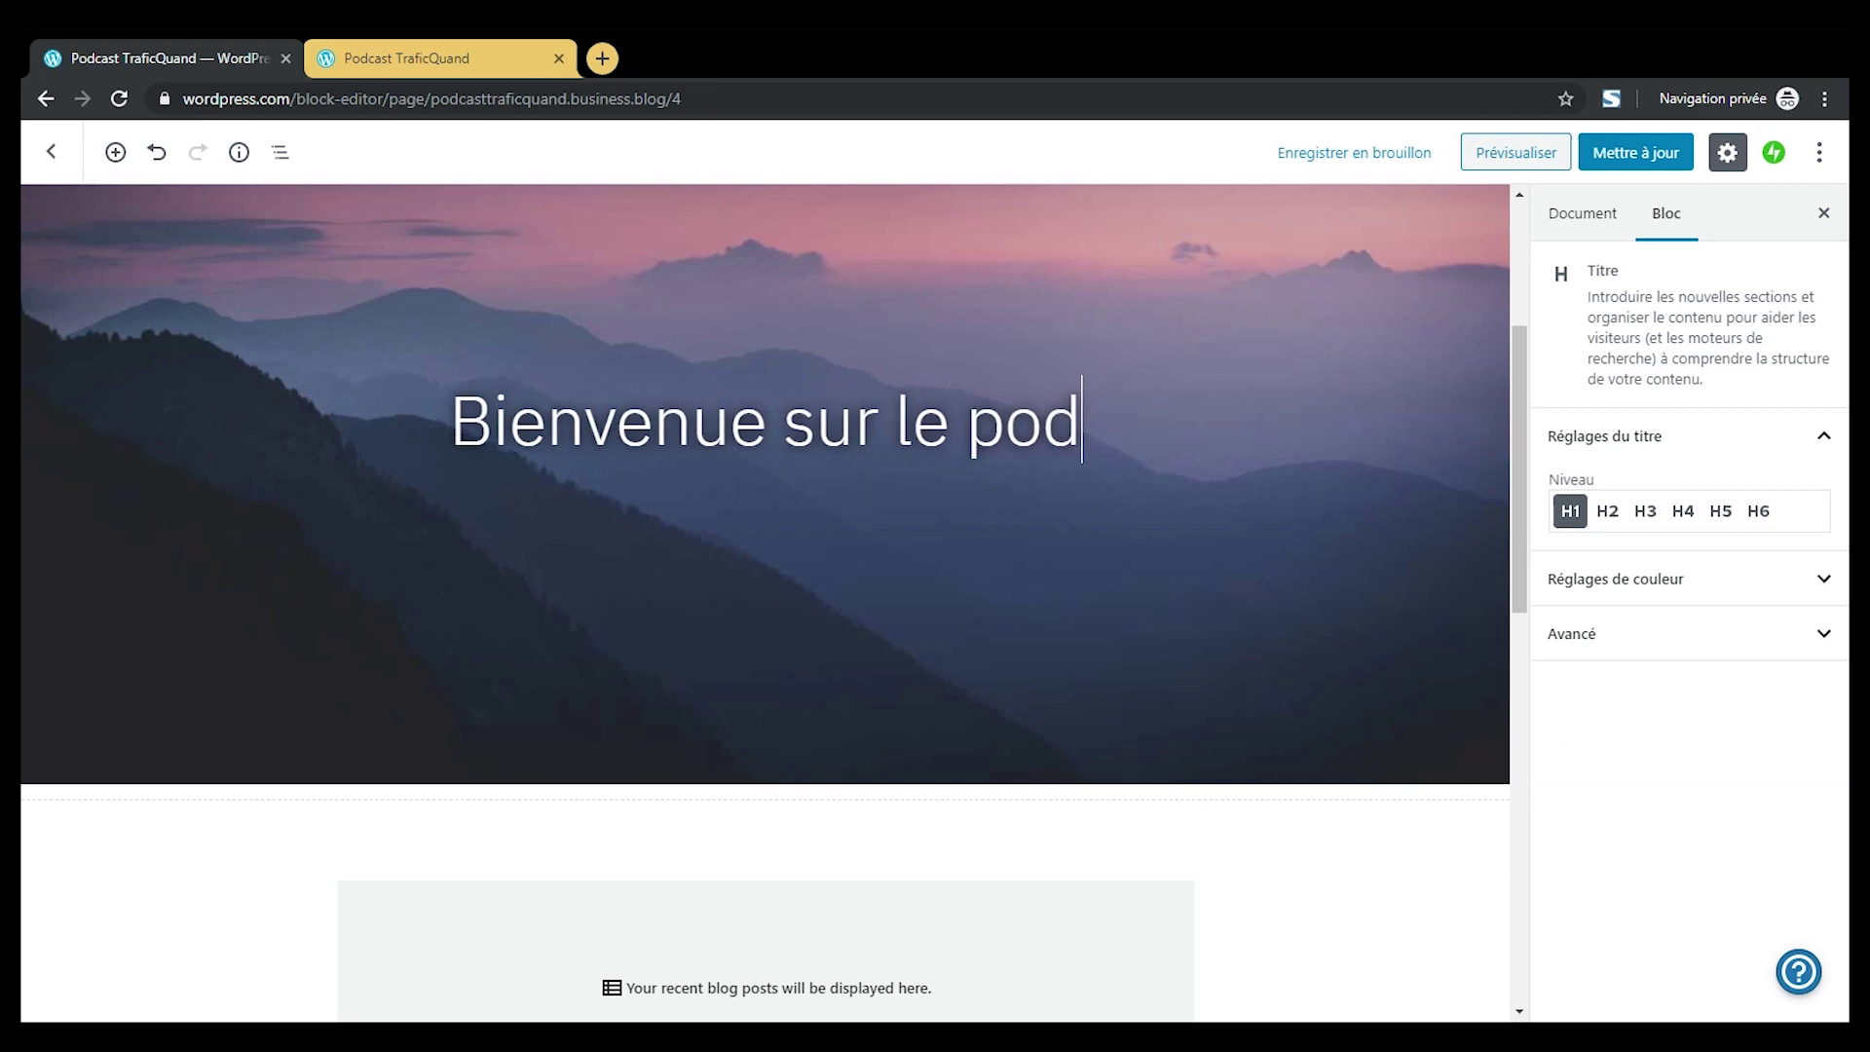
type("cast")
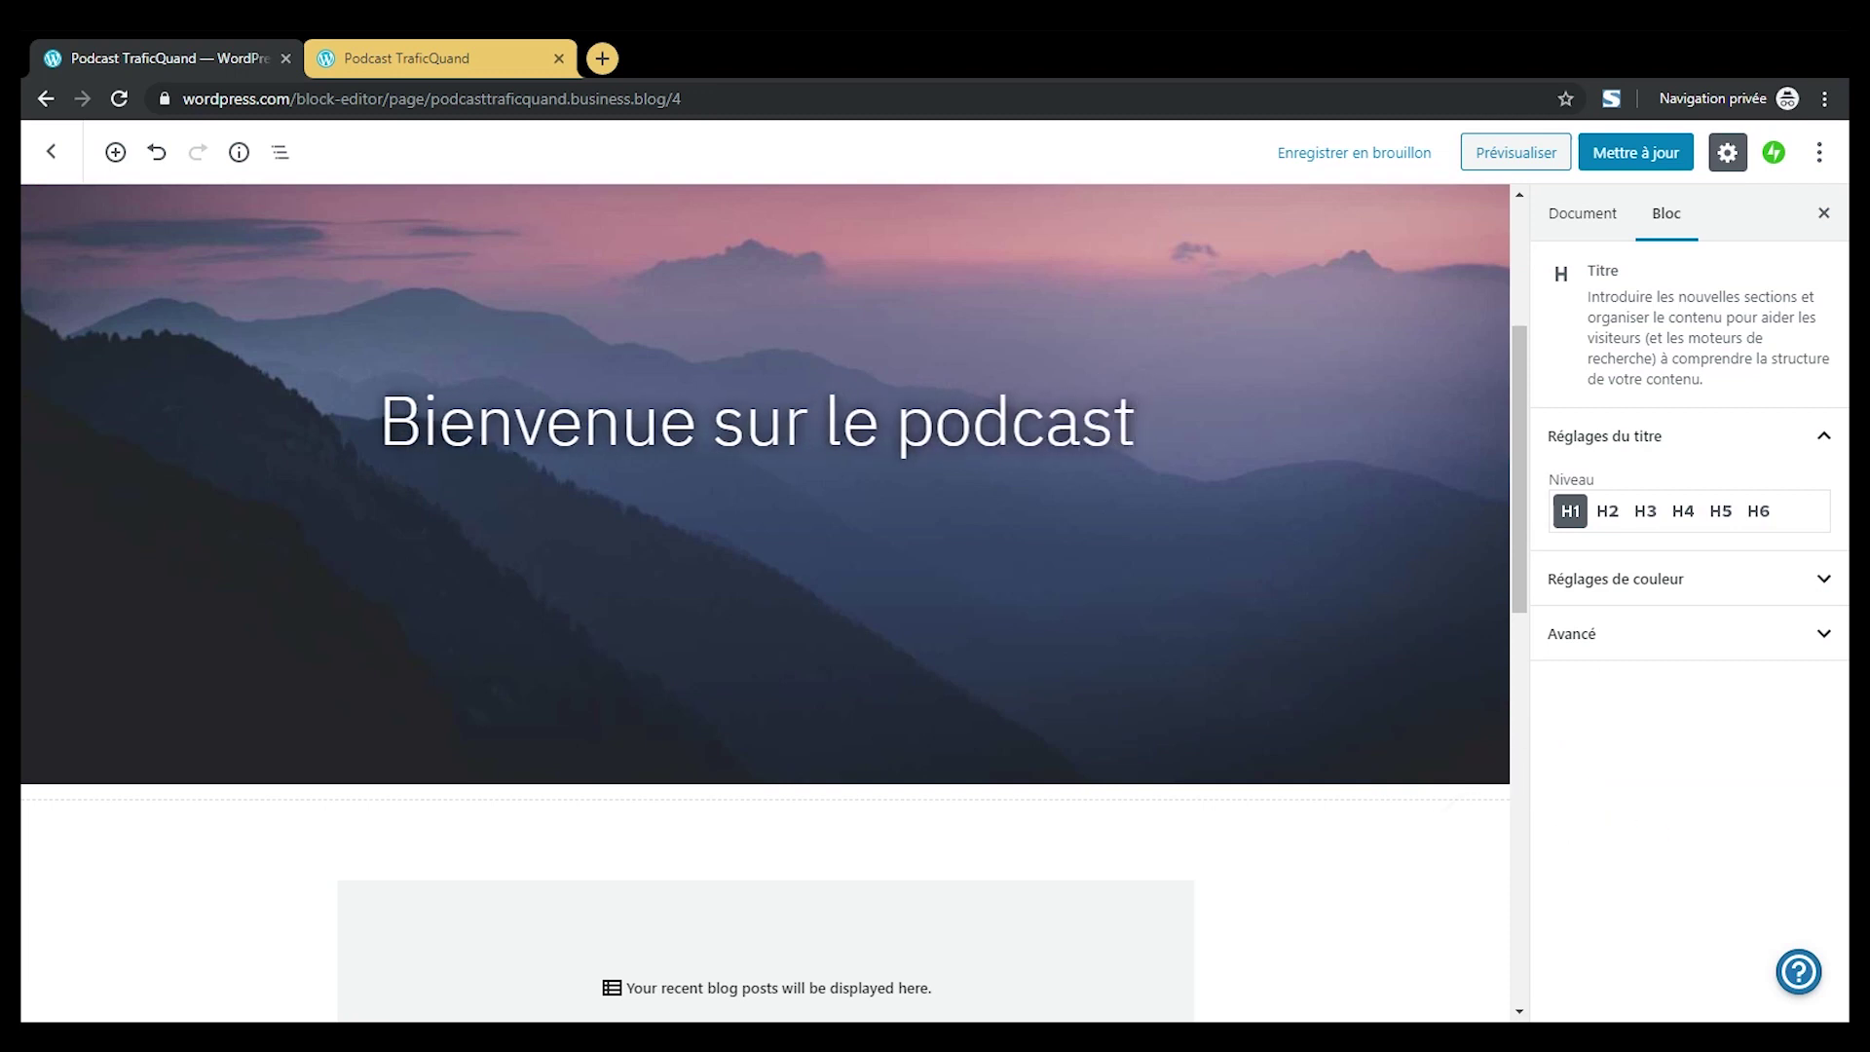
key("BackSpace")
key("BackSpace")
key("BackSpace")
key("BackSpace")
key("BackSpace")
key("BackSpace")
key("BackSpace")
key("BackSpace")
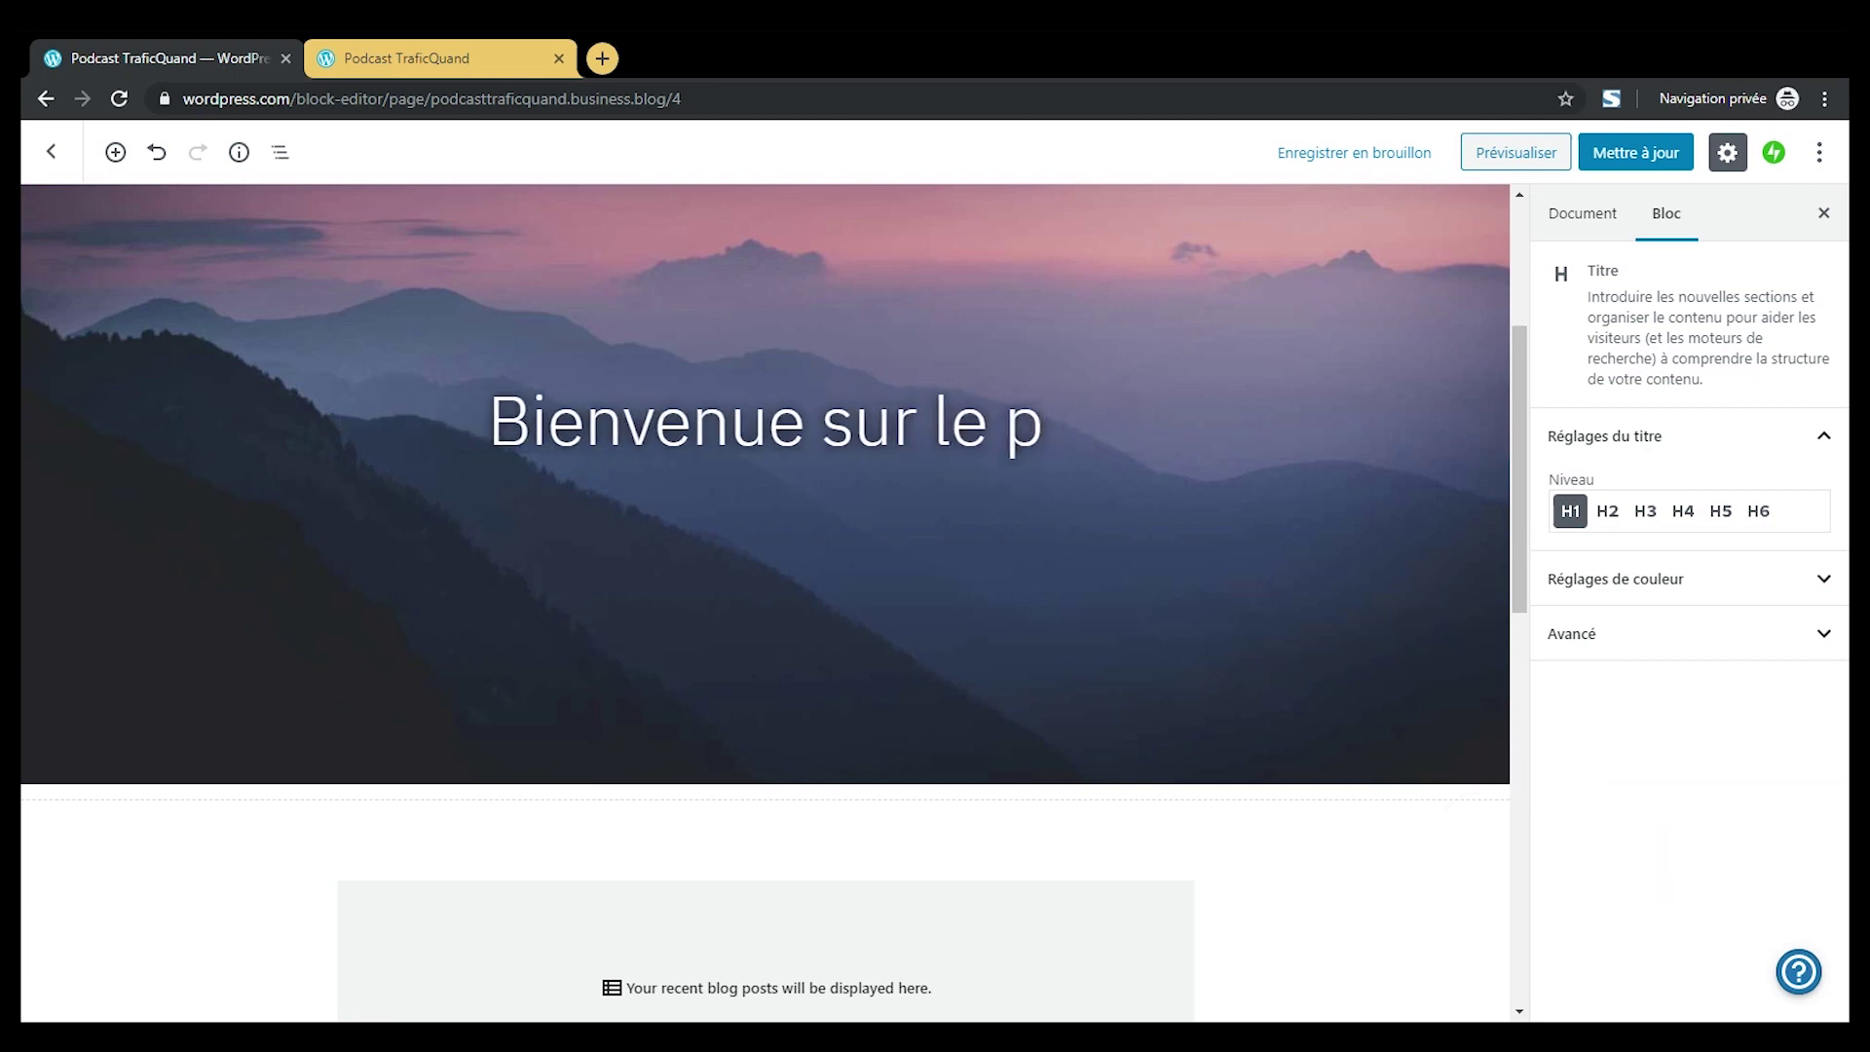
type("Podc")
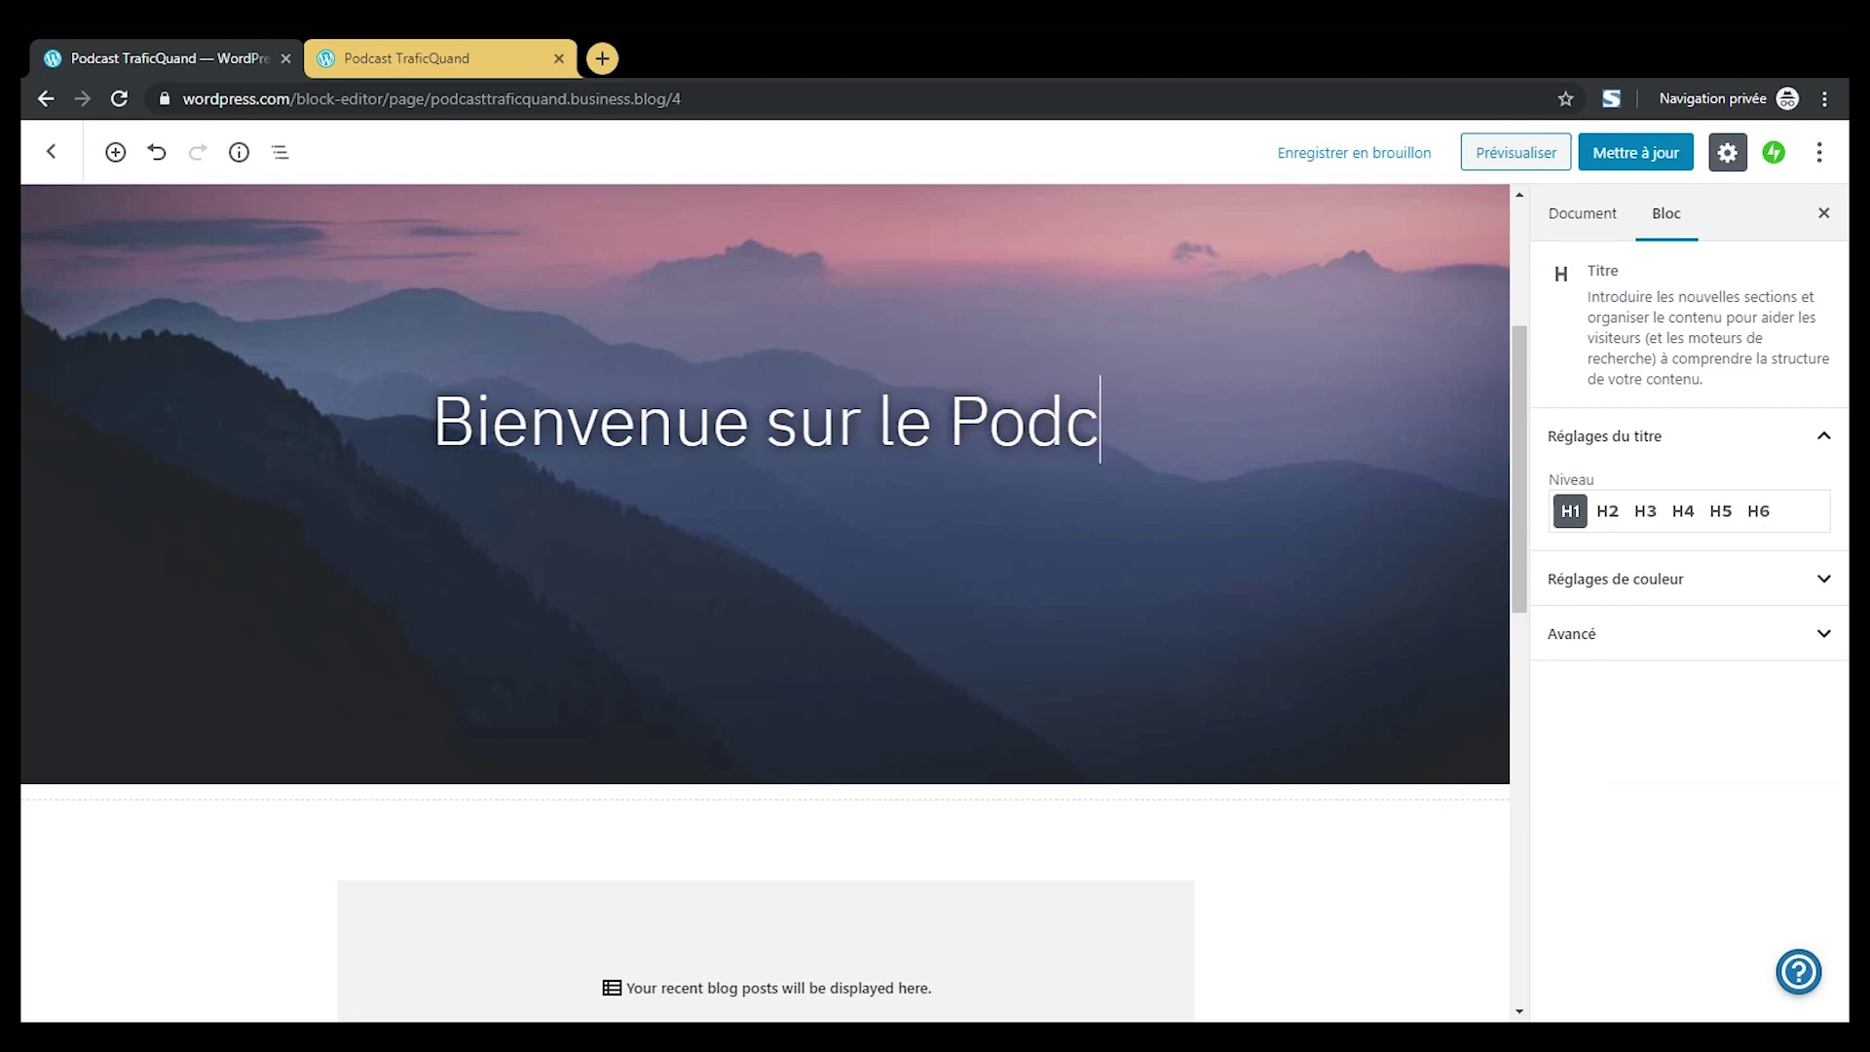
type("ast T")
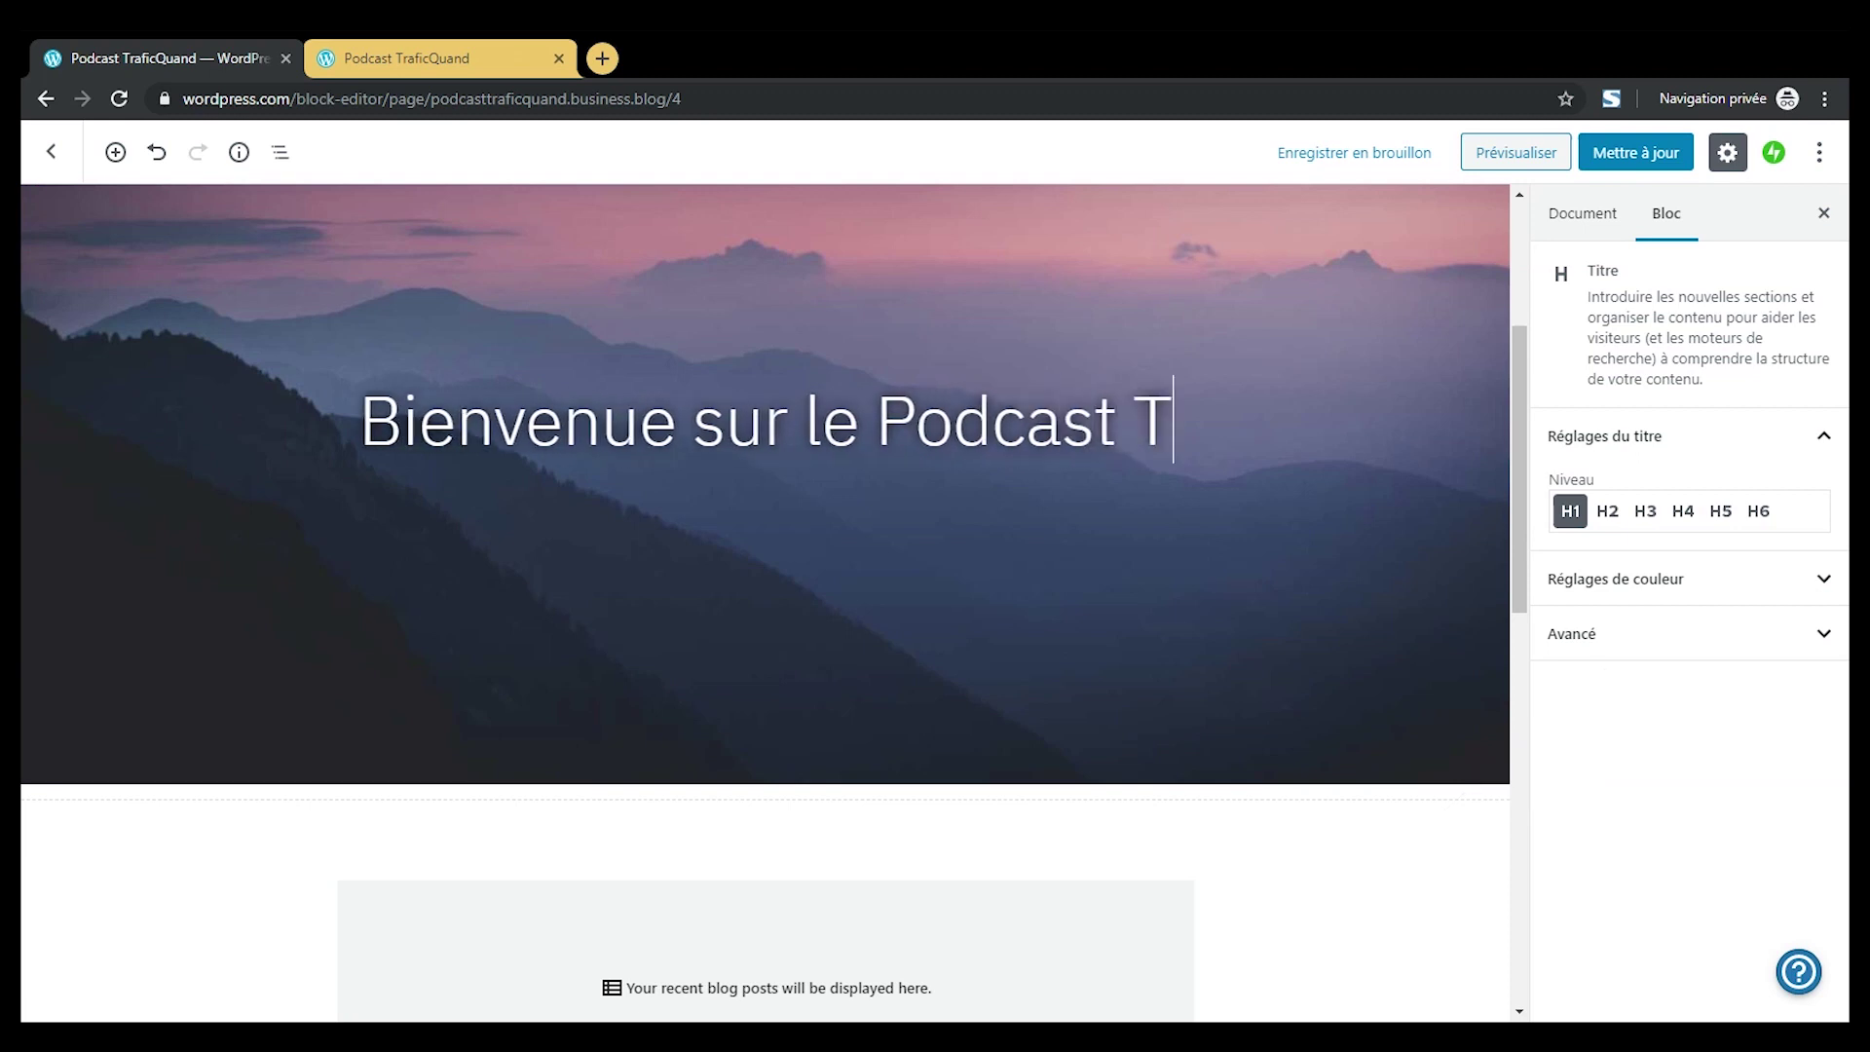
type("raficQuand")
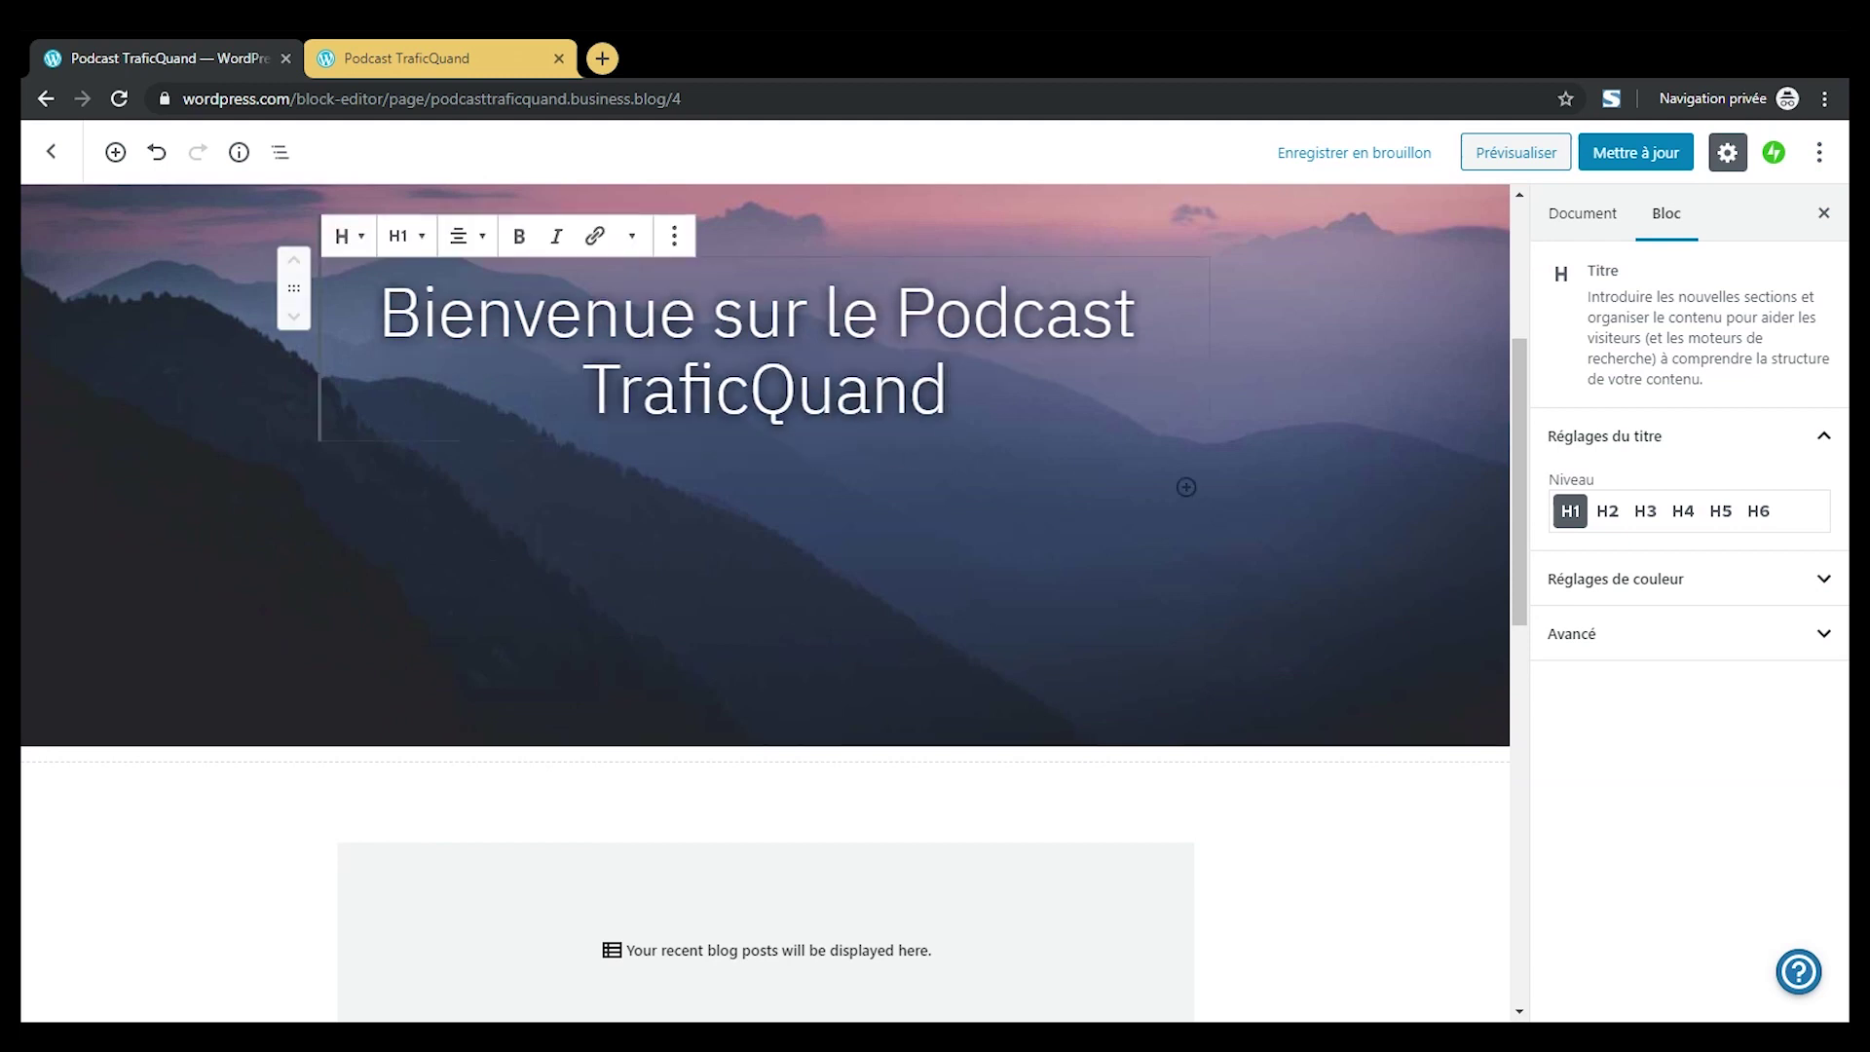
key("Return")
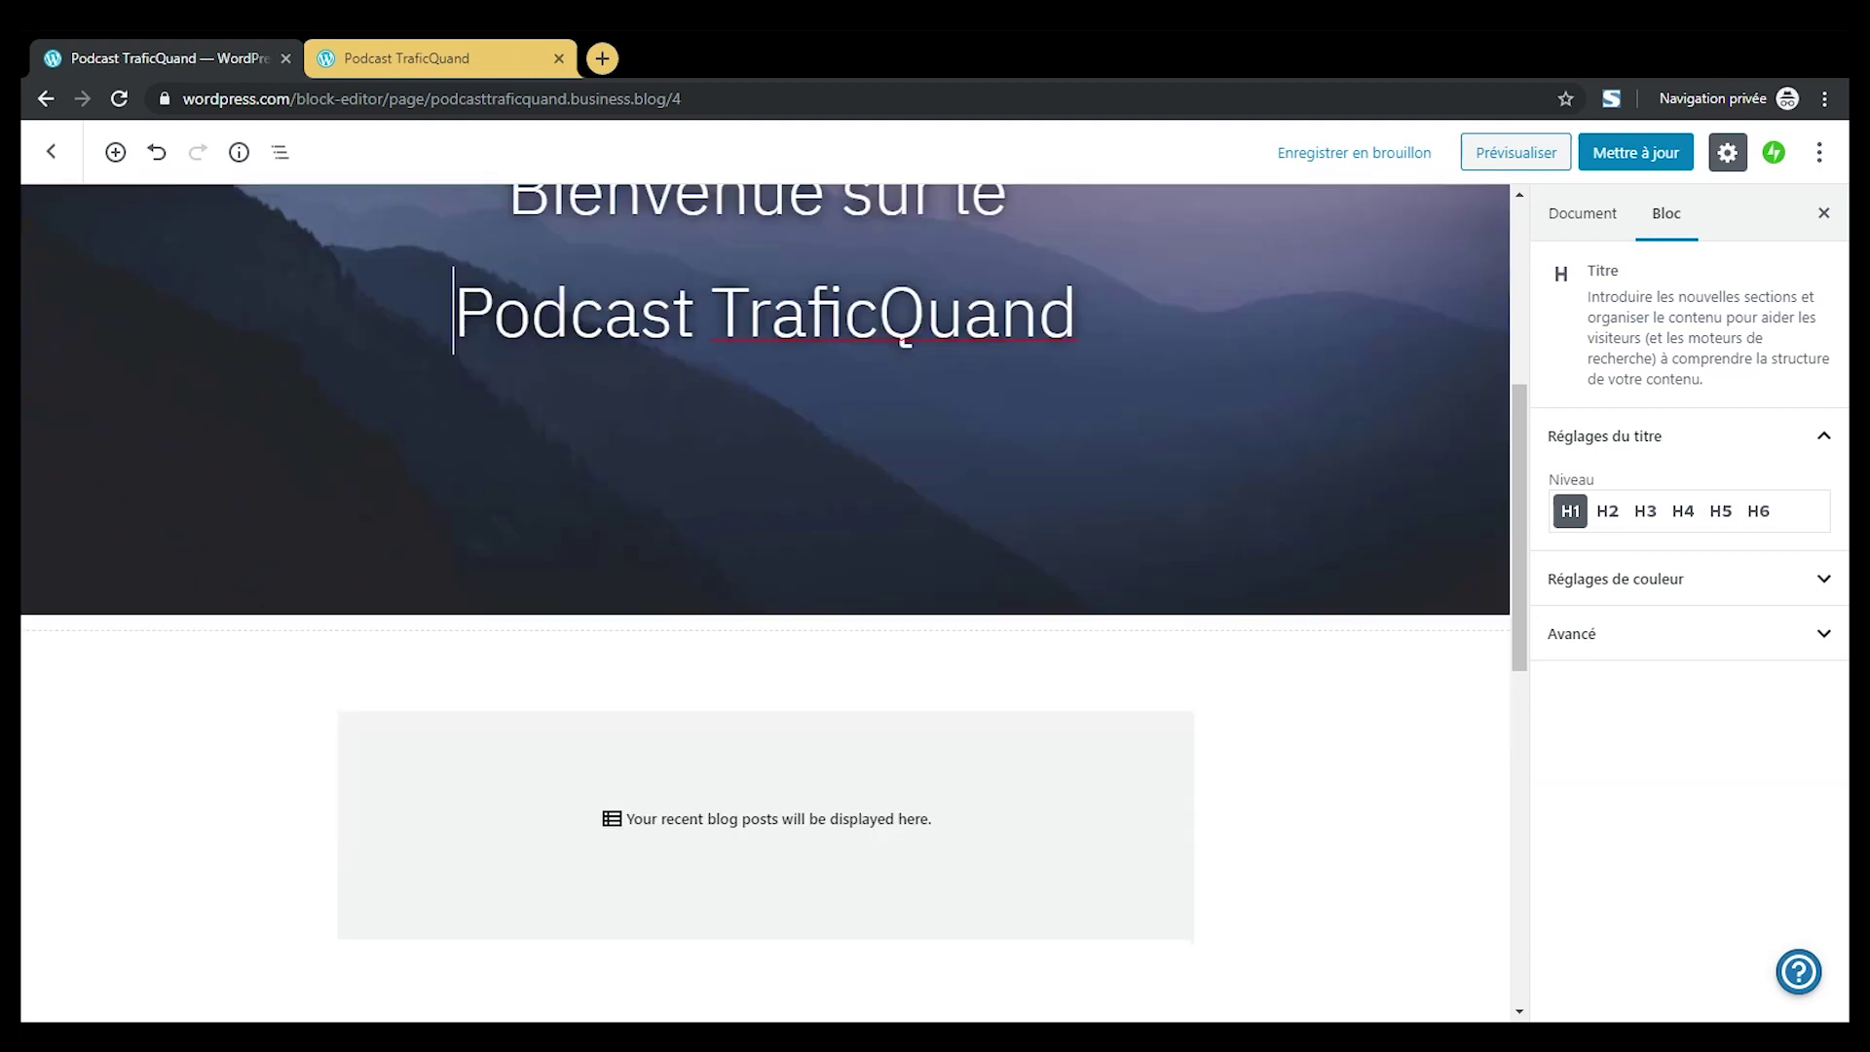
- Try heading level H2 on the banner's "Podcast TraficQuand" line and set it back to H1
left_click_drag(1525, 519, 1524, 435)
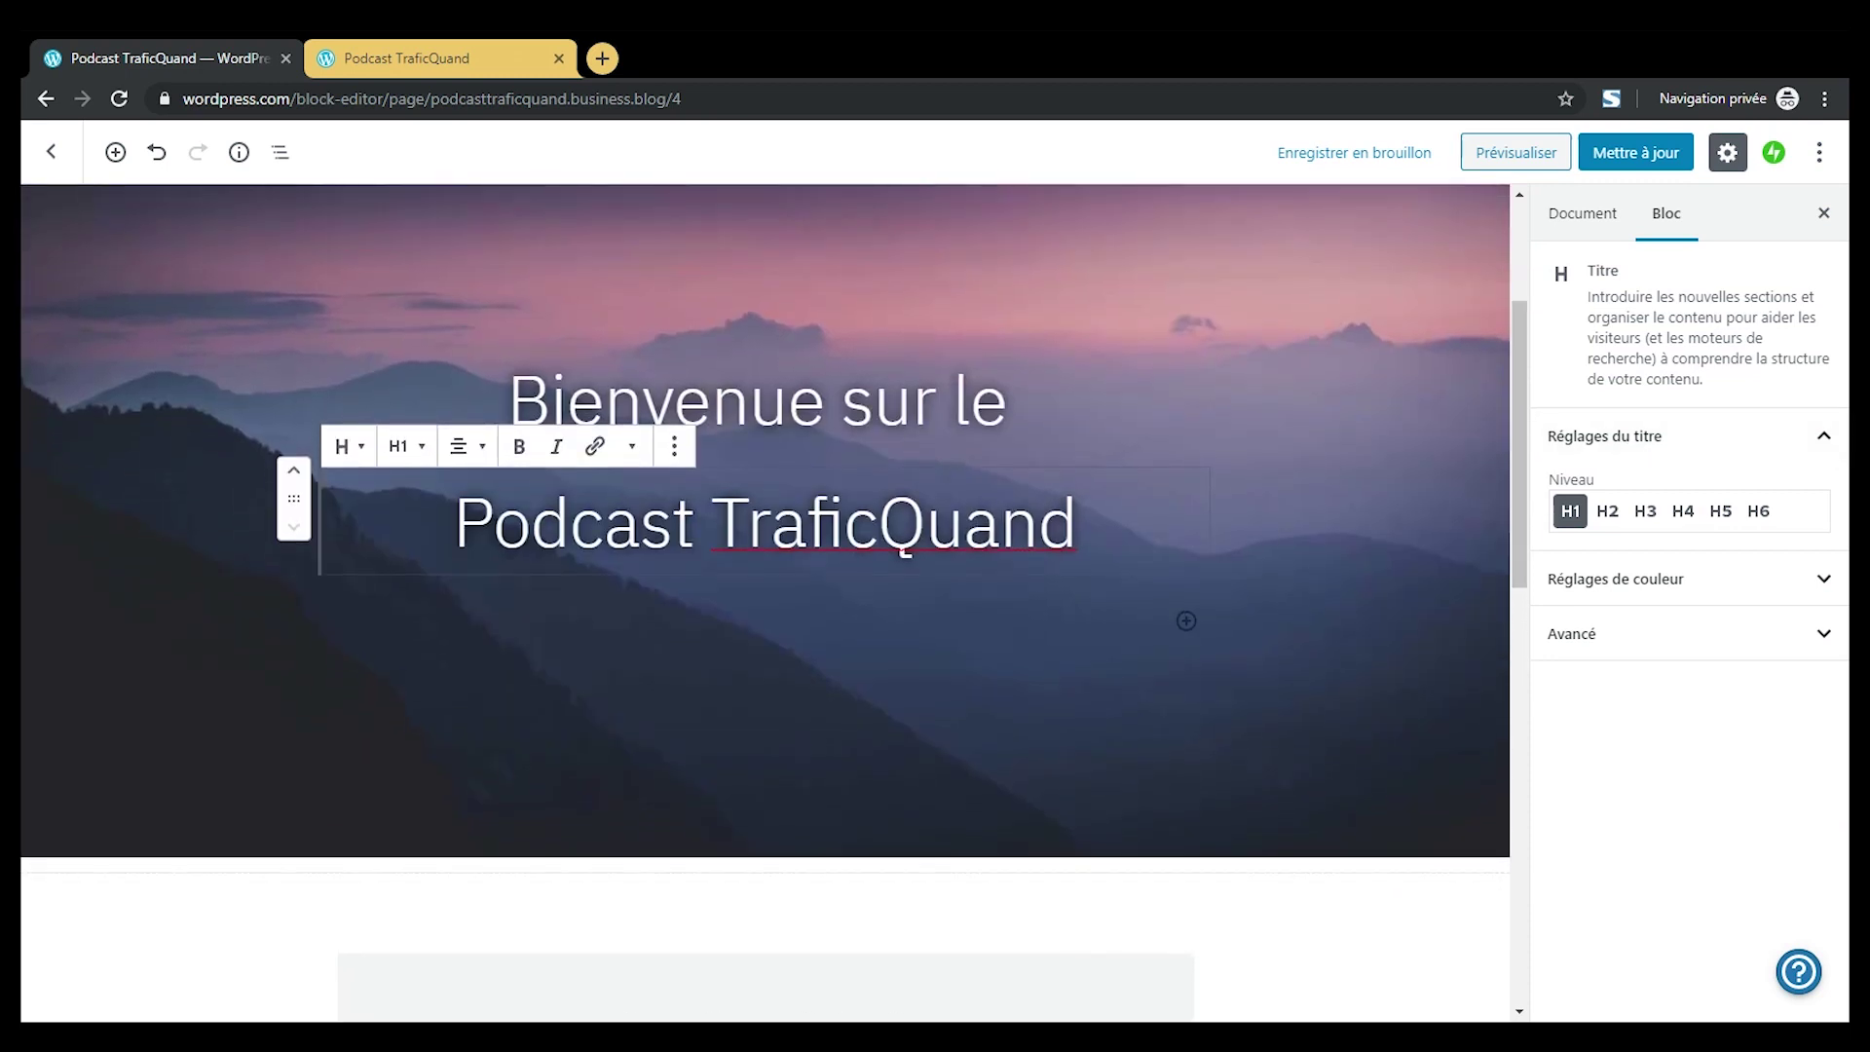
triple_click(905, 552)
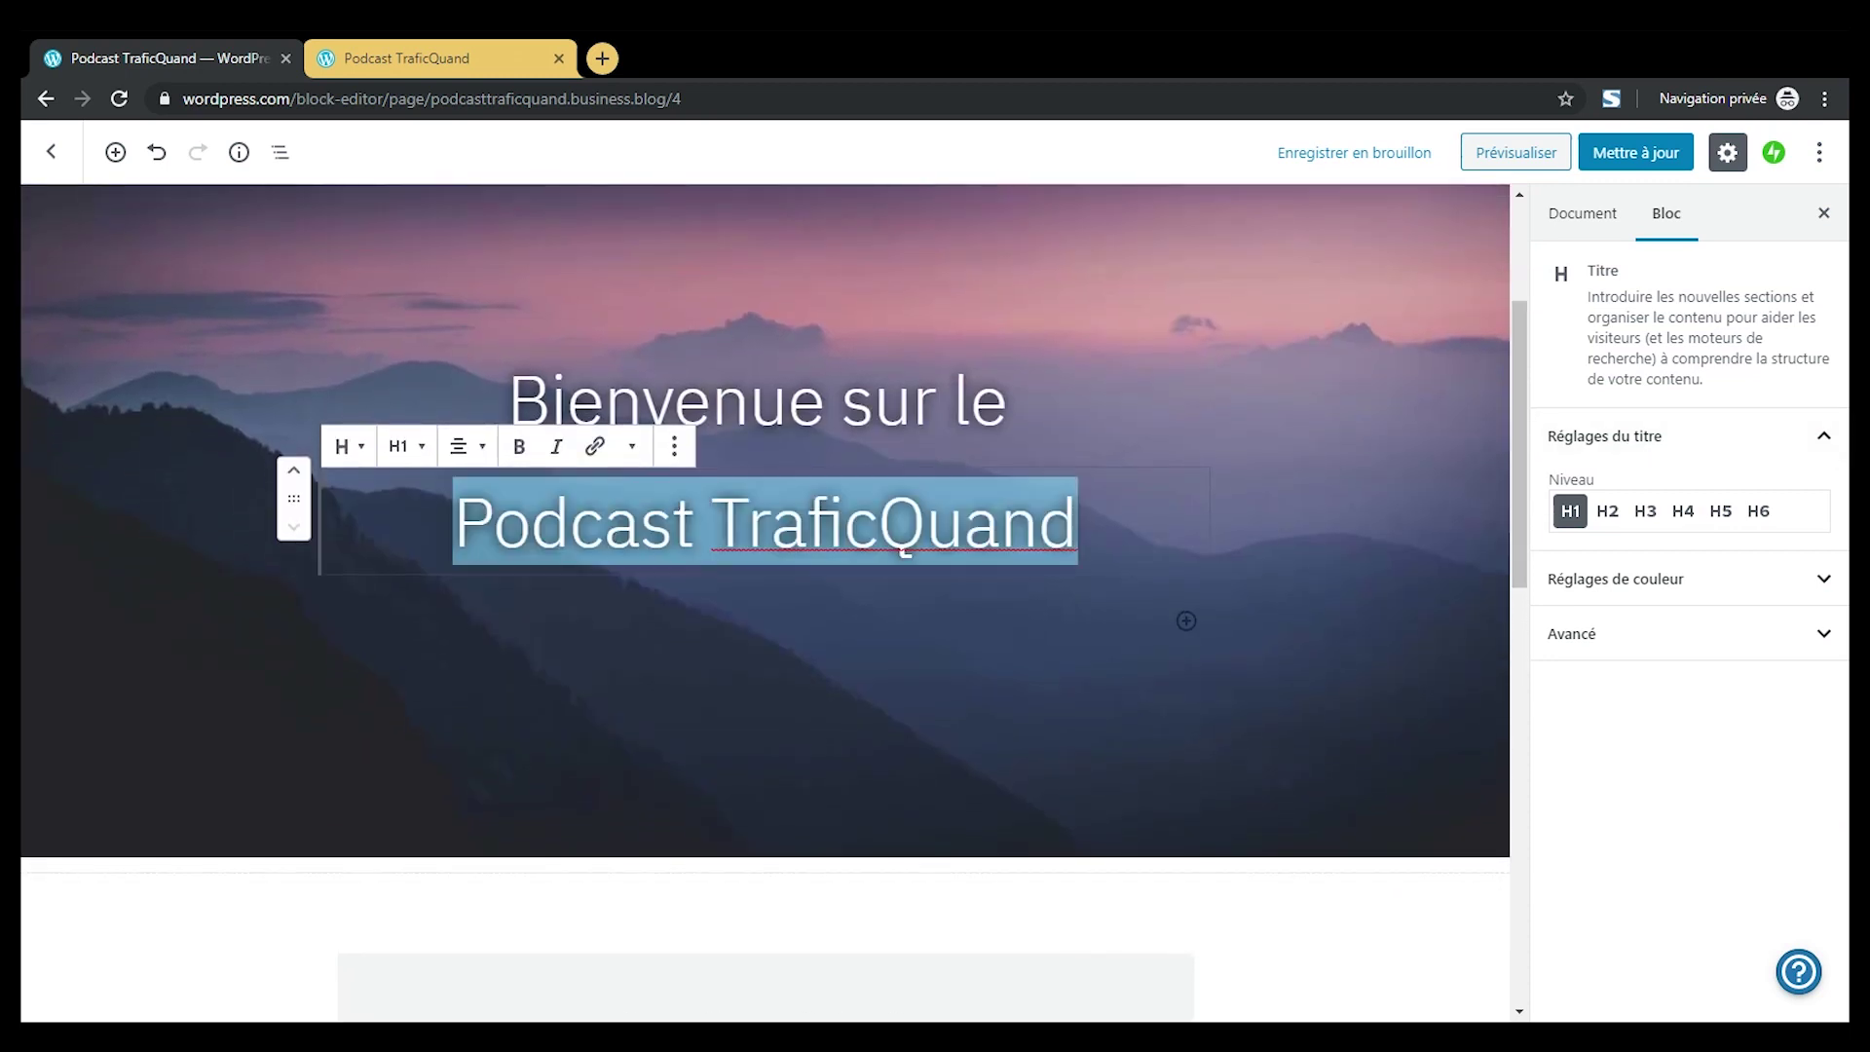
left_click(1607, 511)
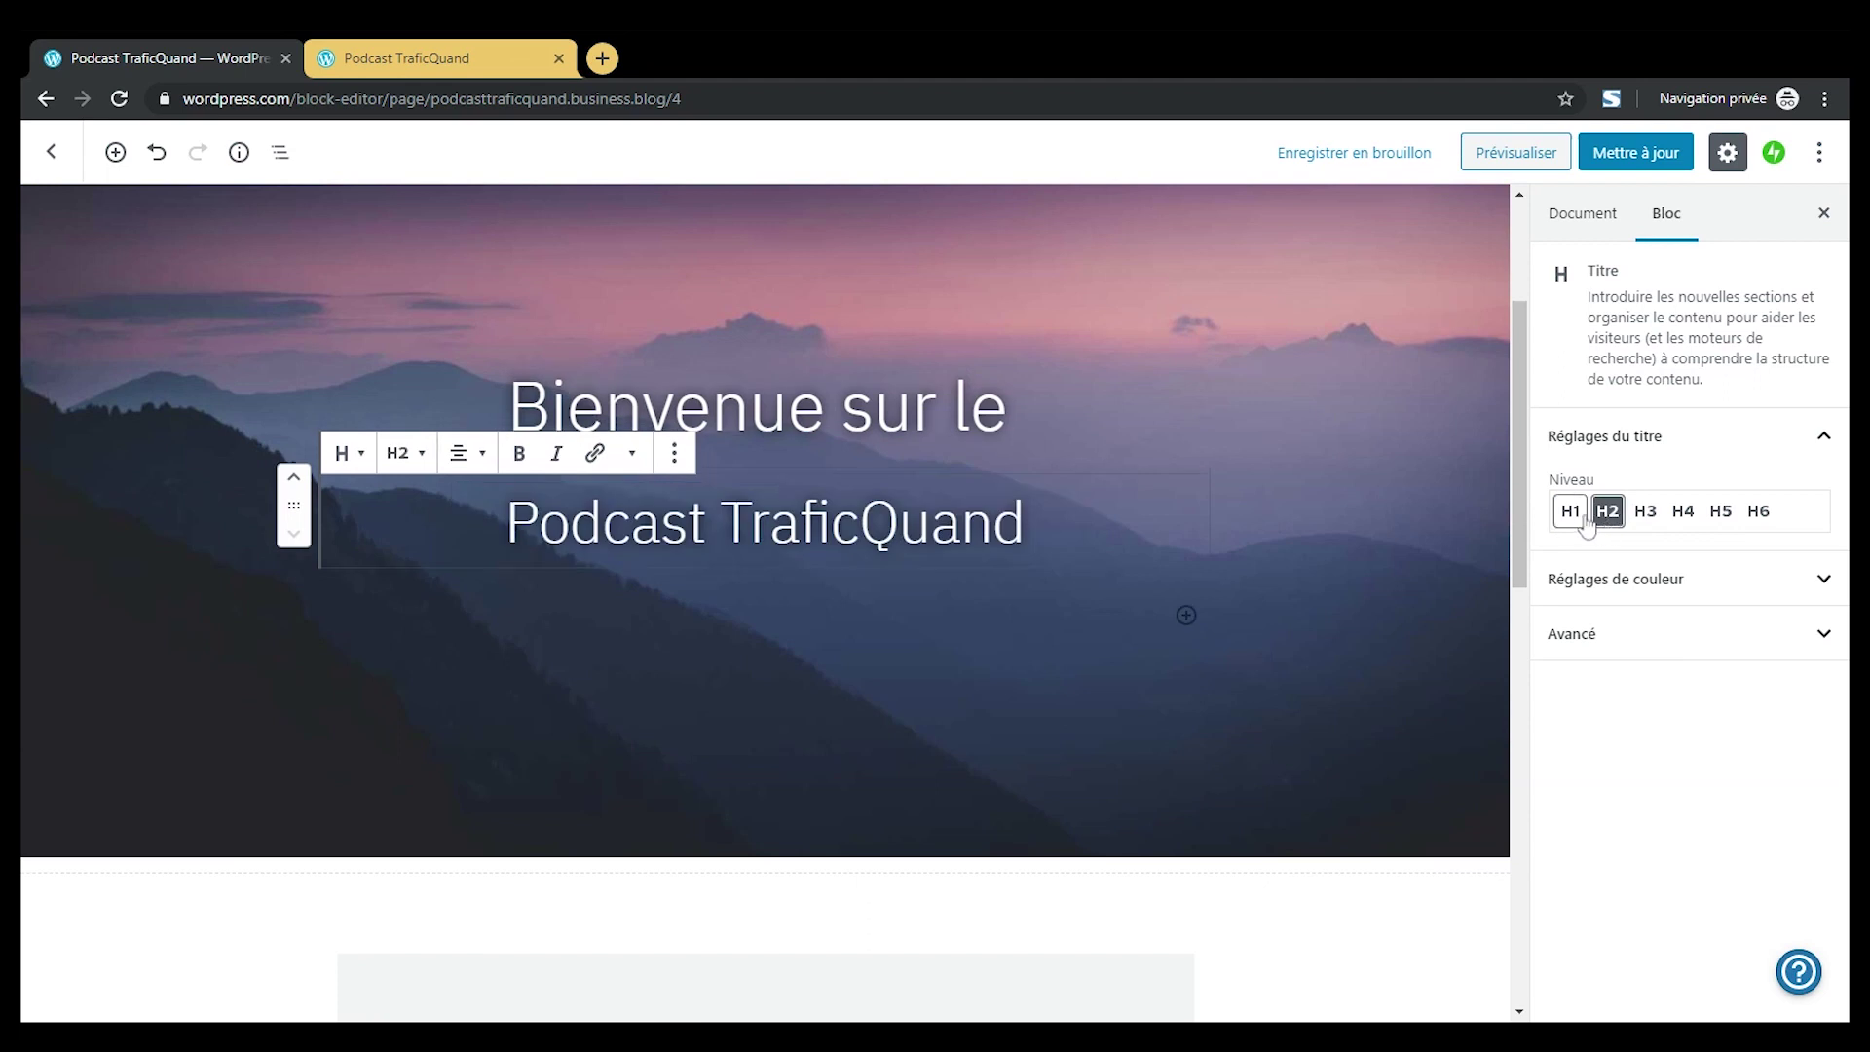
left_click(1569, 511)
left_click(1278, 418)
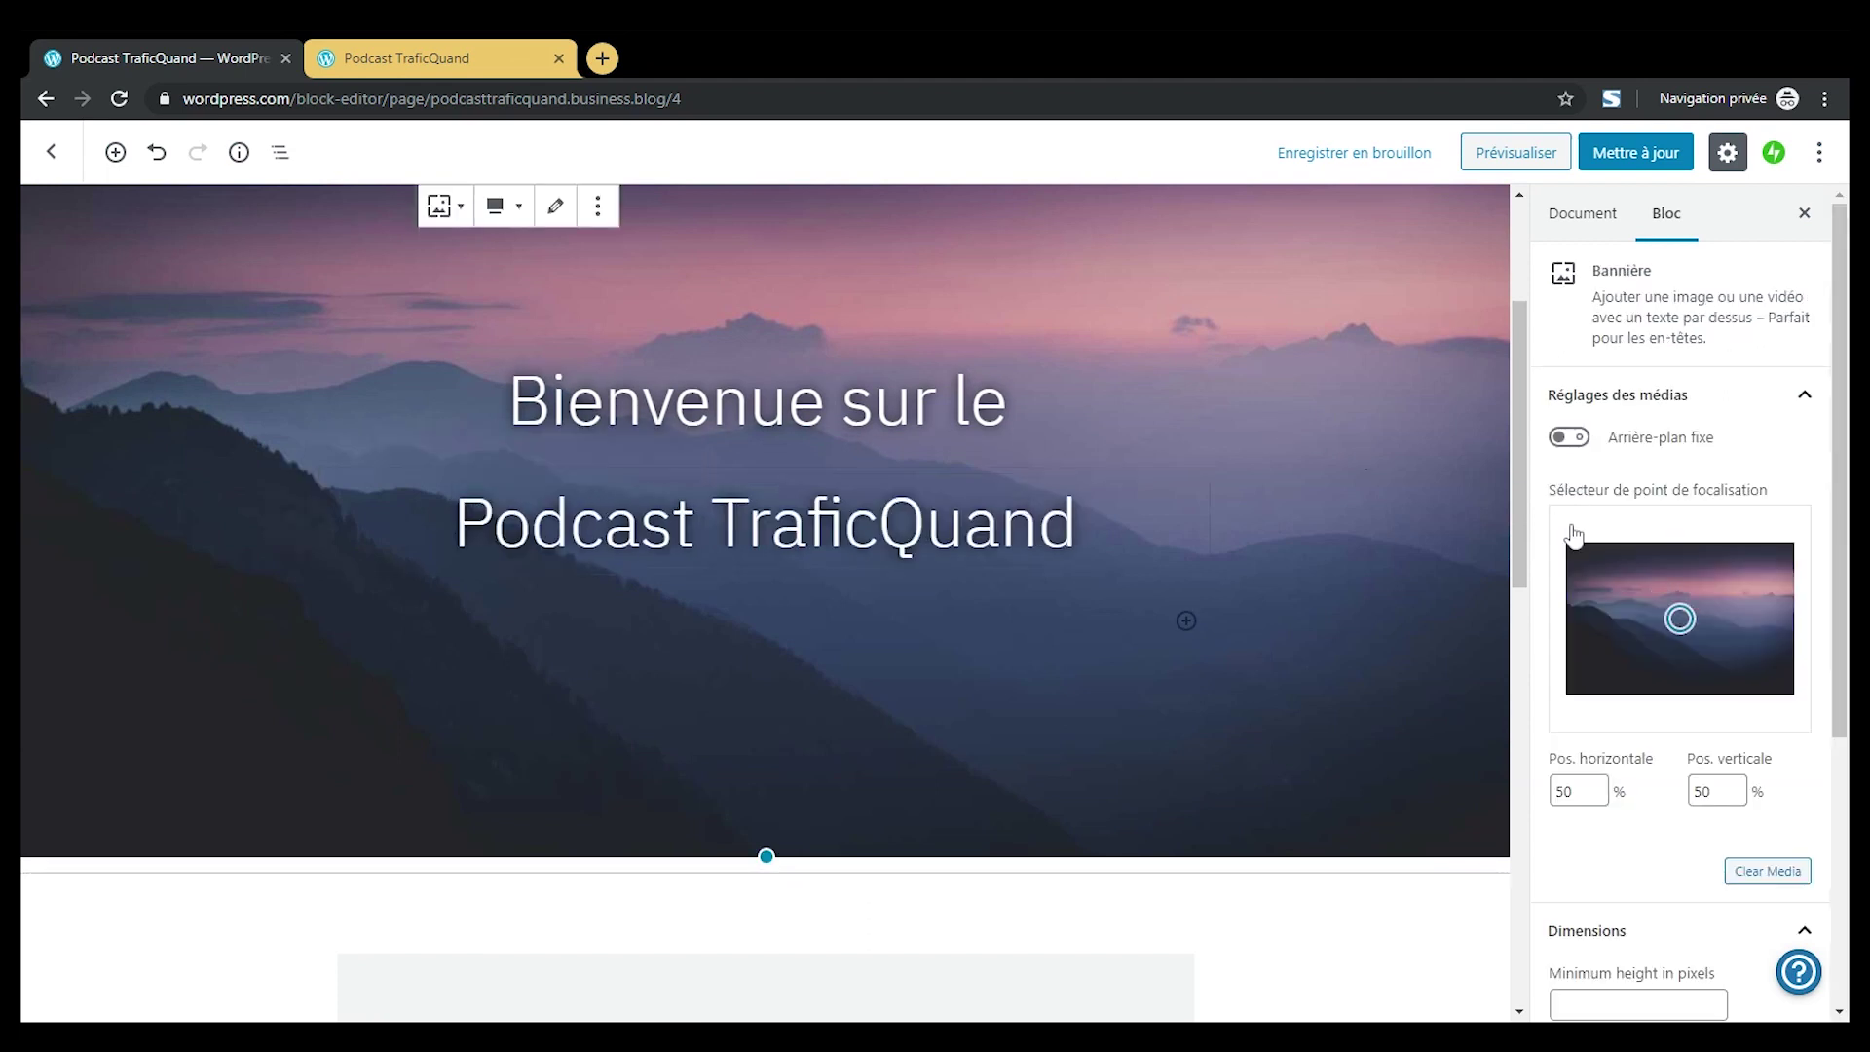
- Change the page title from Home to ACCUEIL
left_click_drag(1522, 541, 1503, 362)
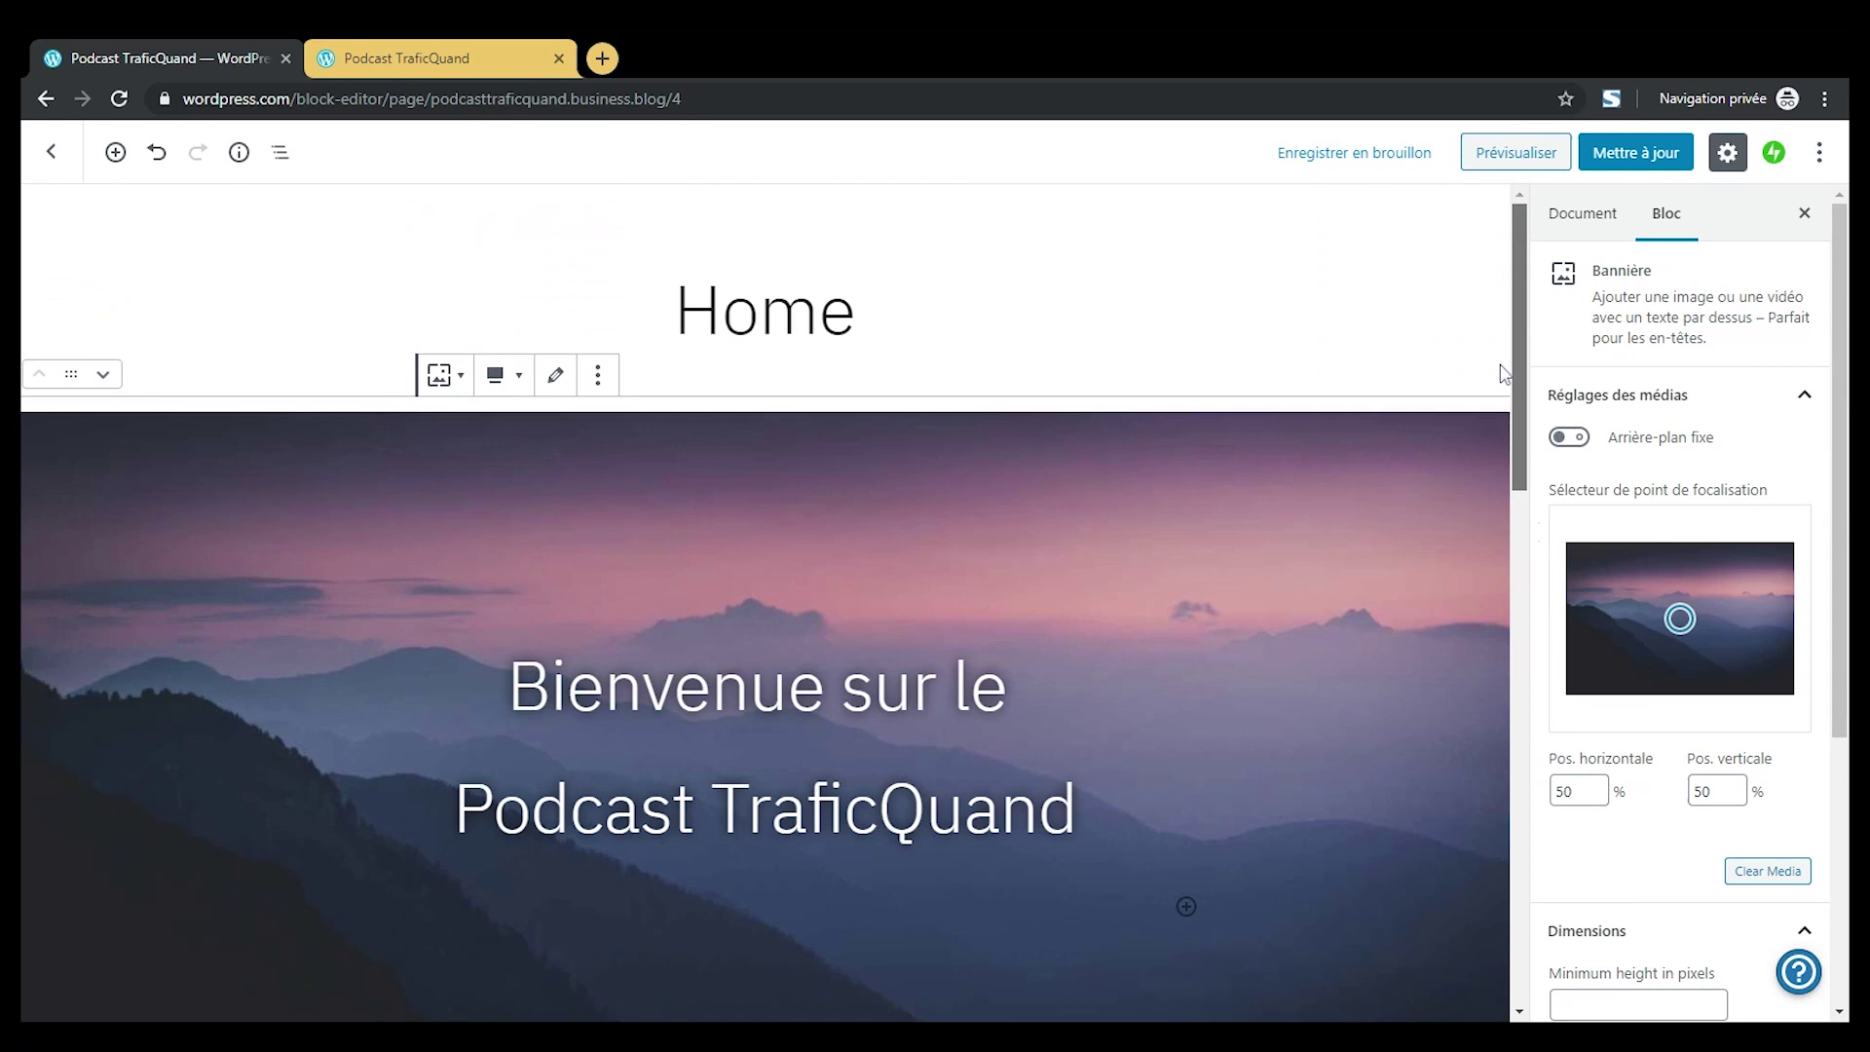
double_click(765, 310)
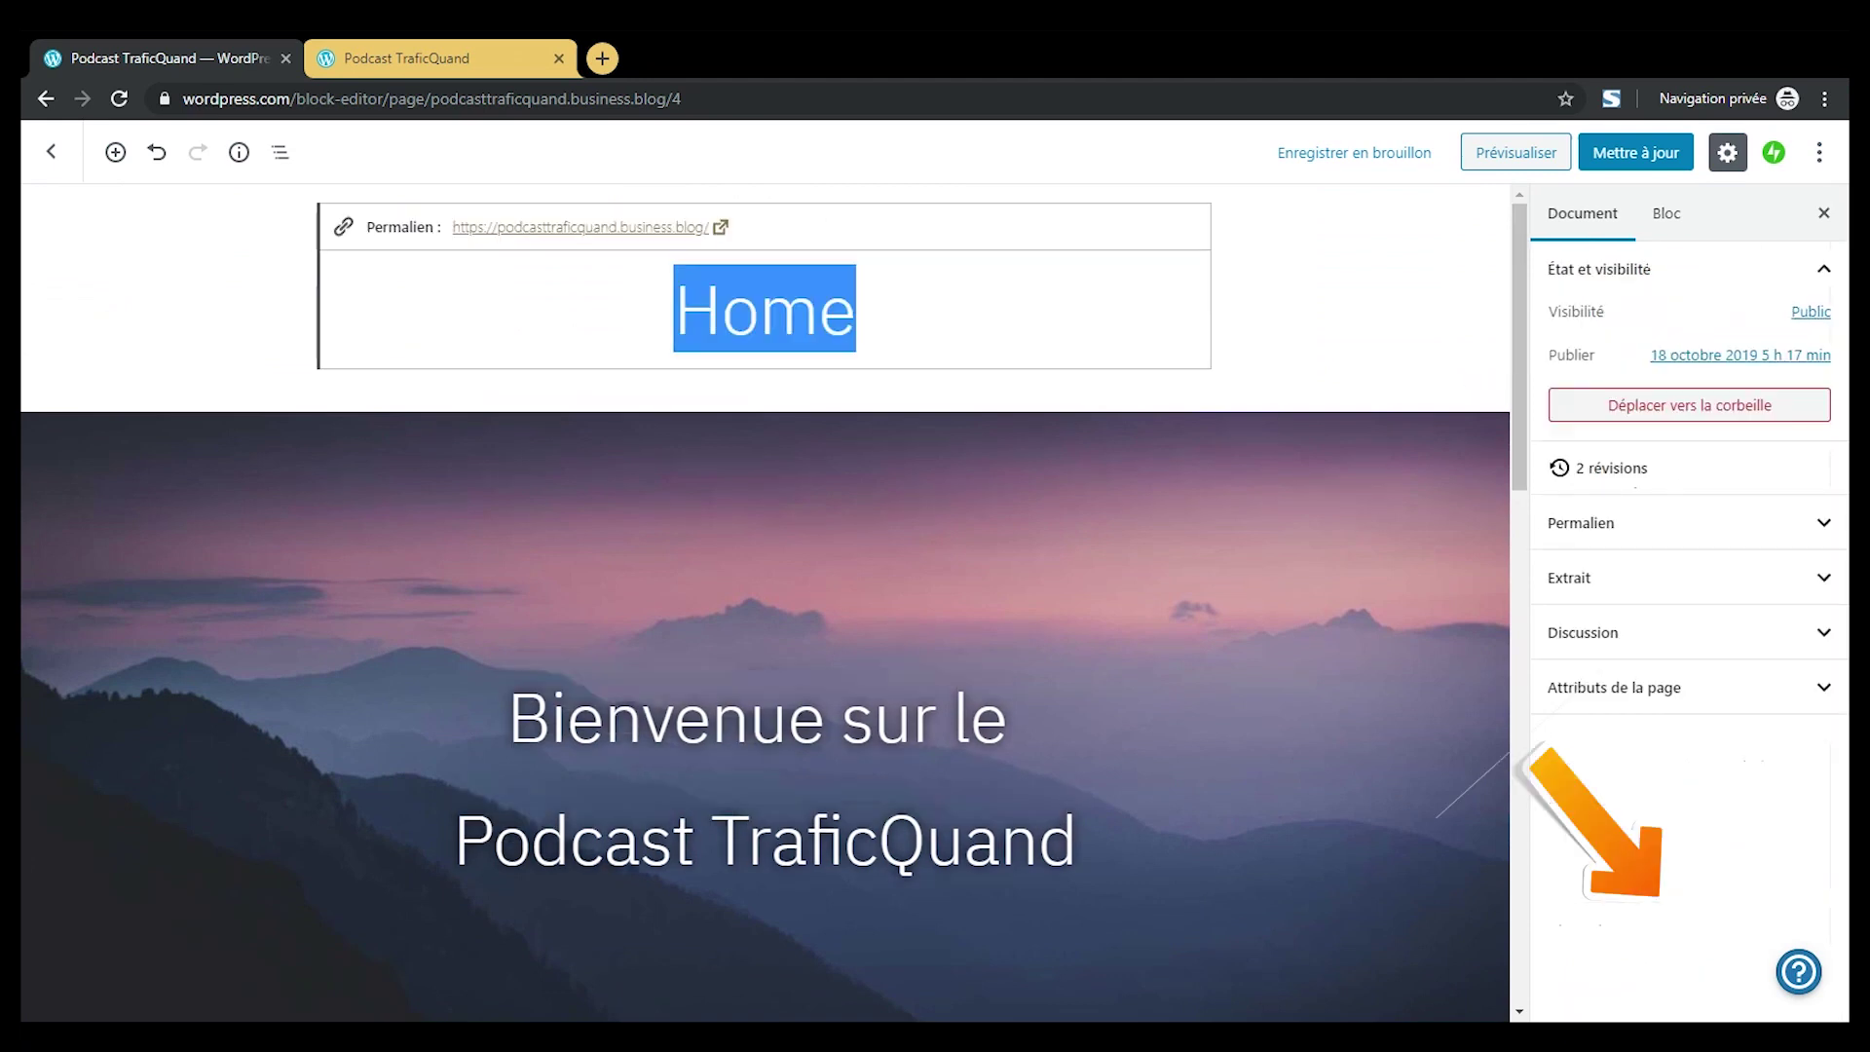
type("ACCUEIL")
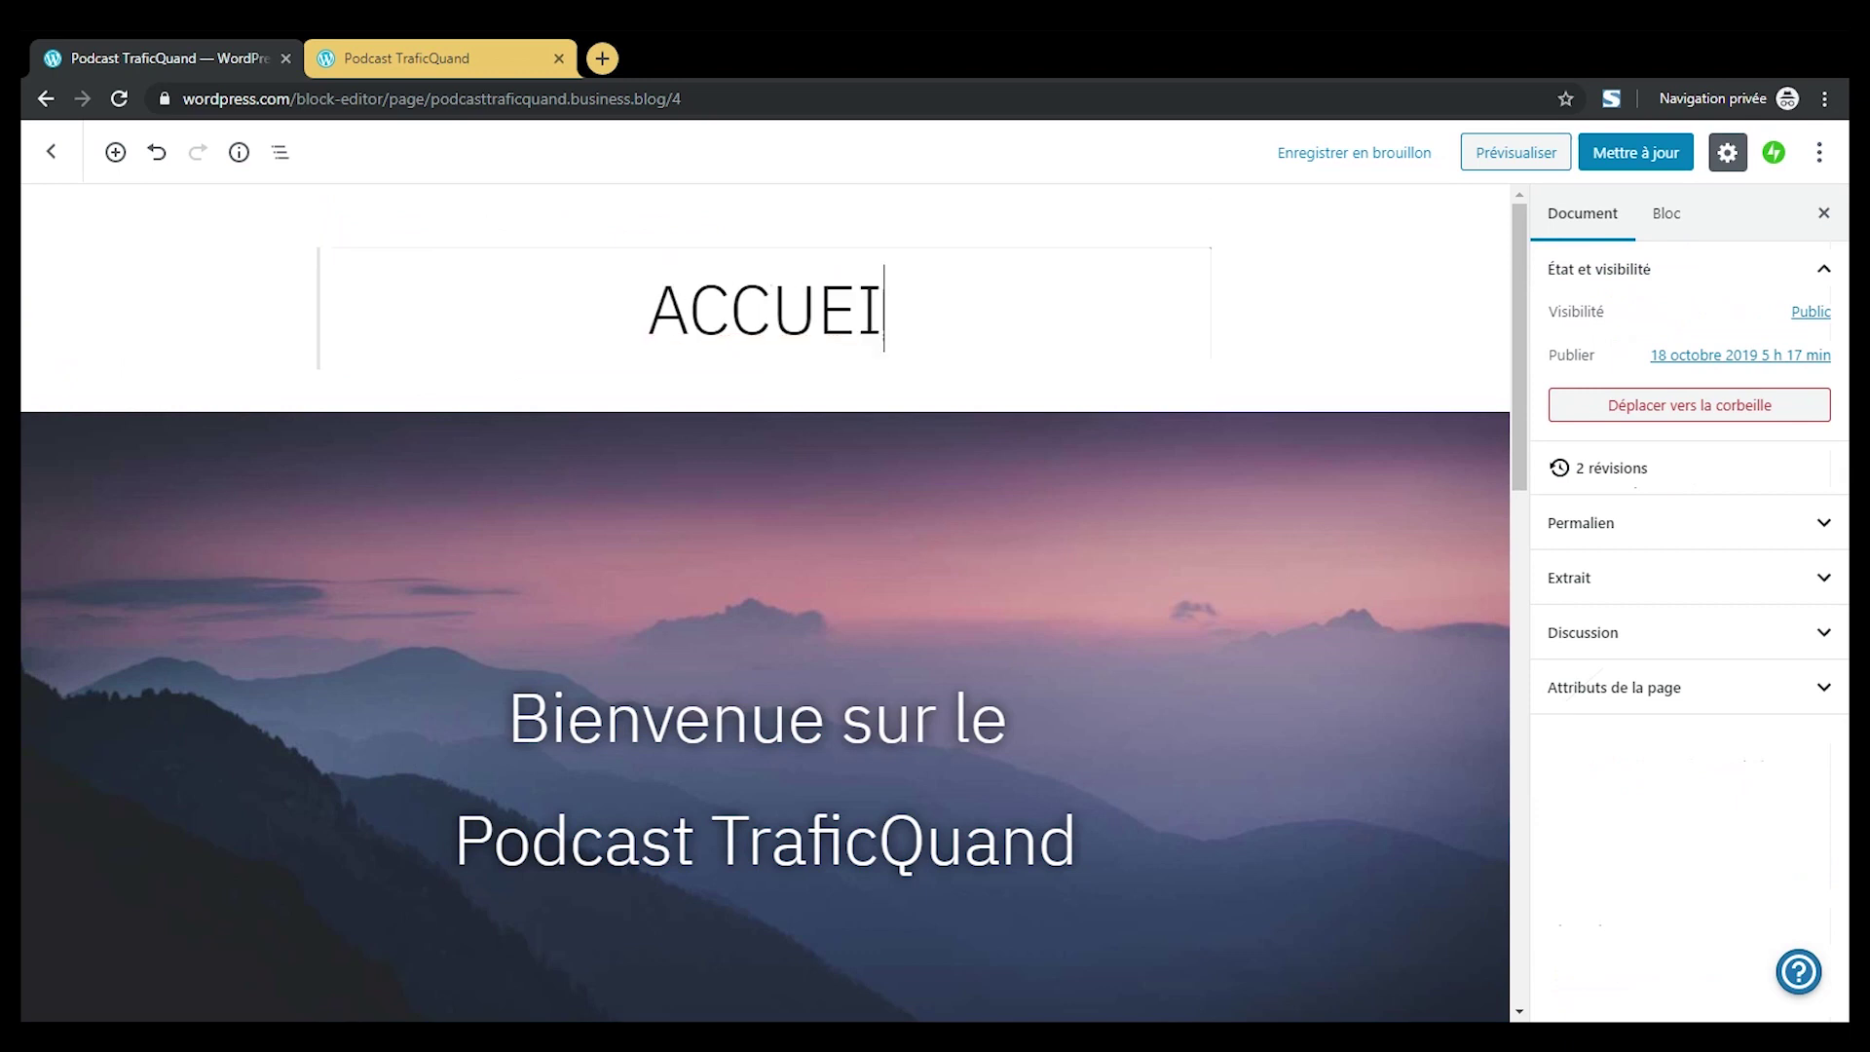
left_click(1042, 599)
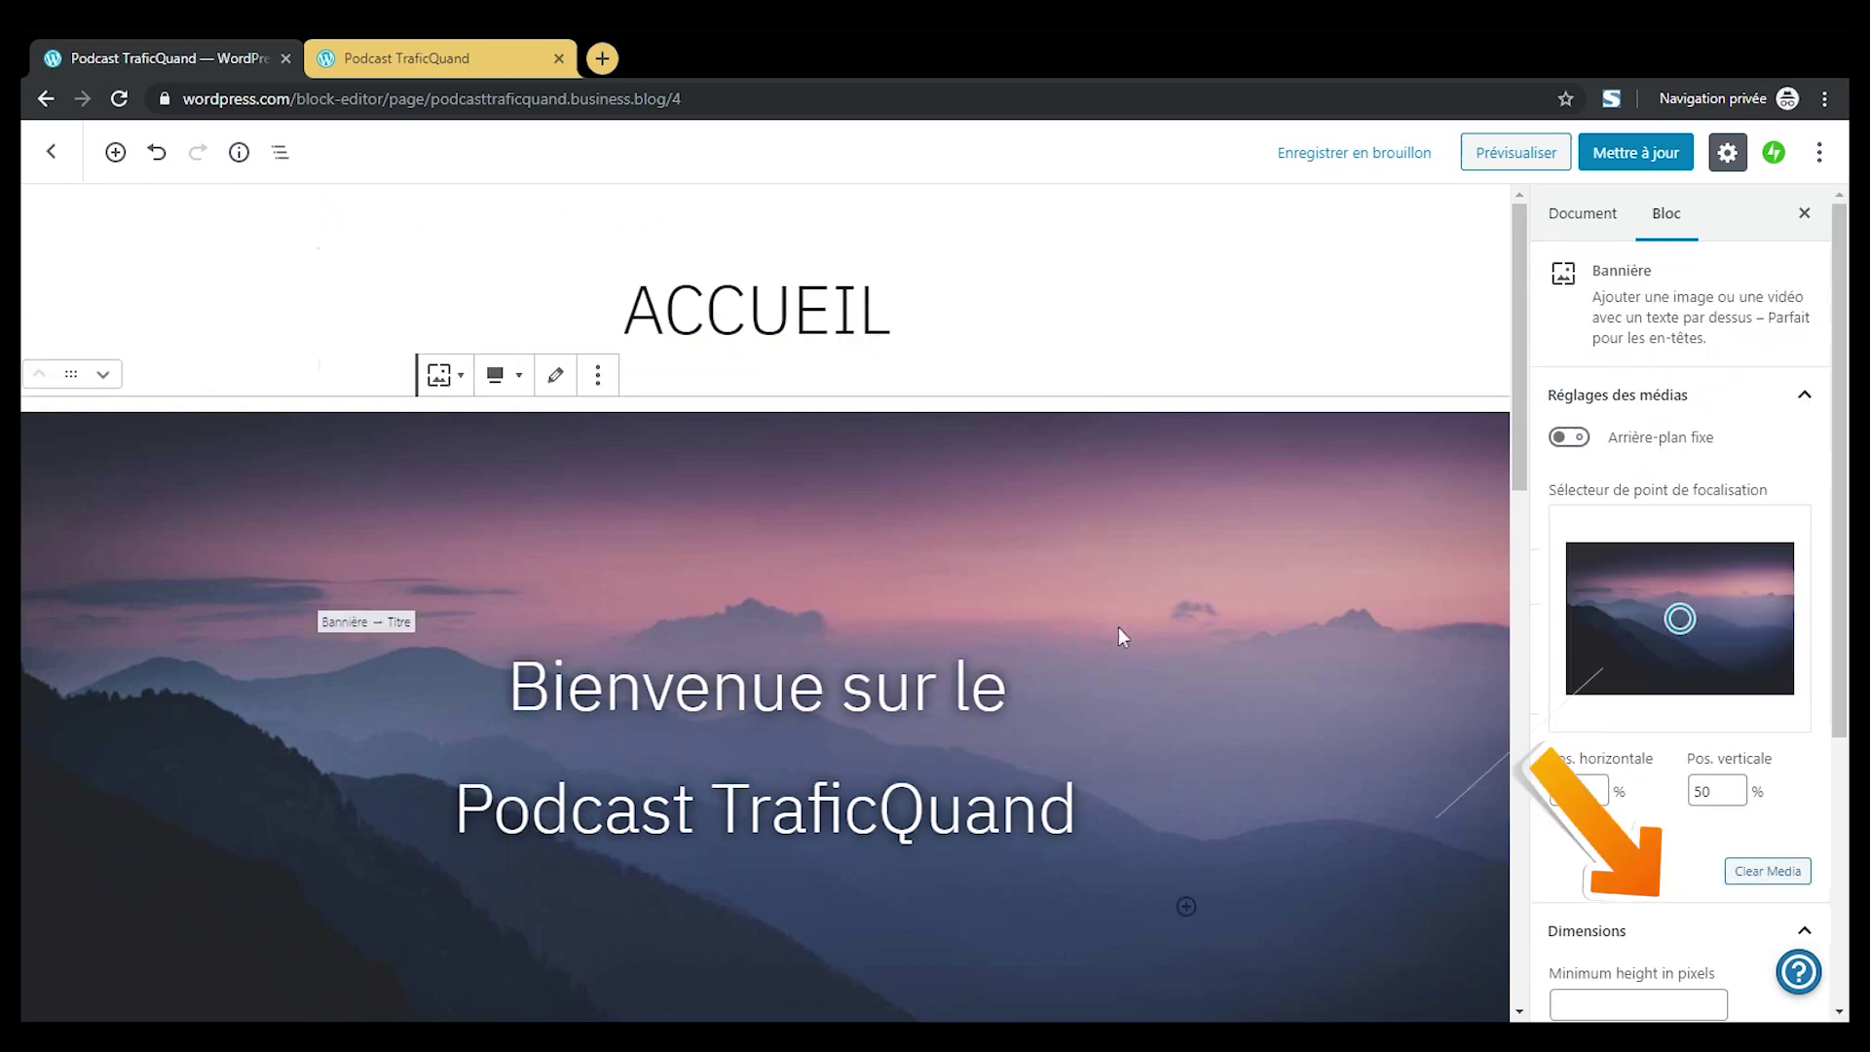
- Delete the end of the "Follow My Blog" heading, leaving only "Foll"
left_click_drag(1522, 458, 1544, 789)
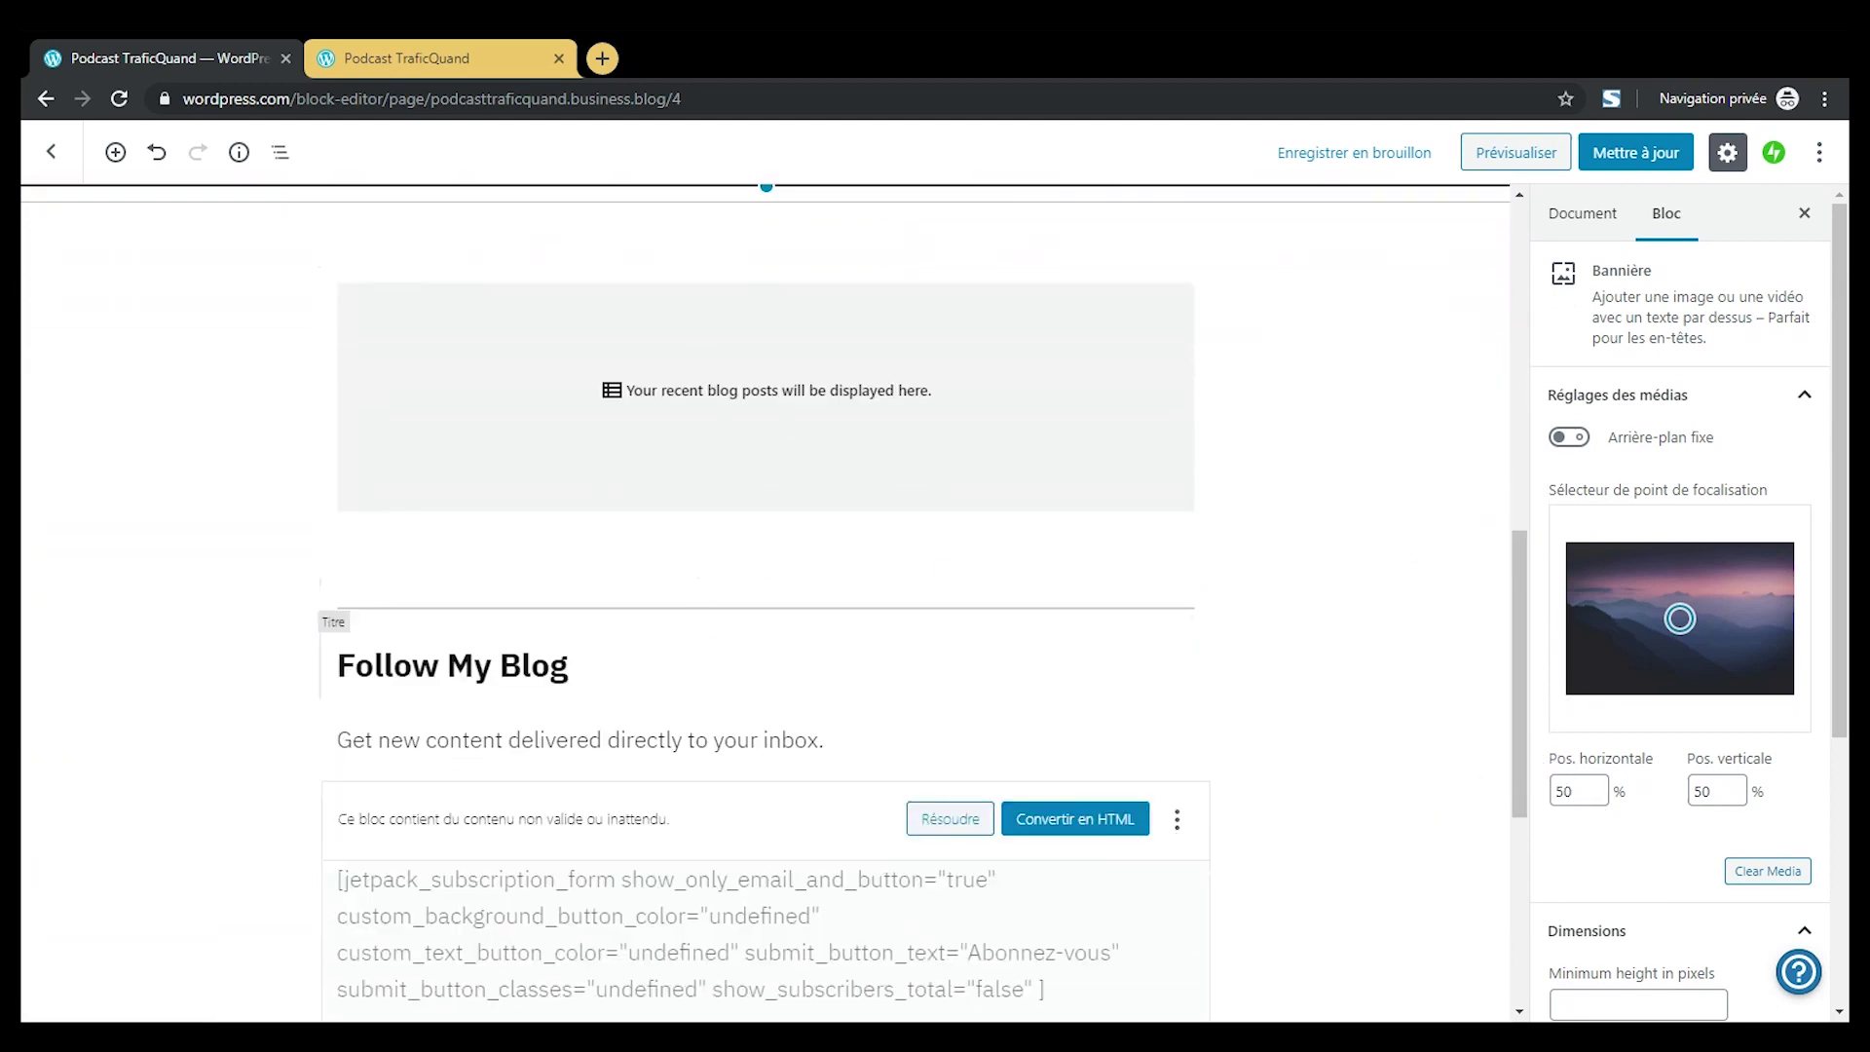
double_click(533, 666)
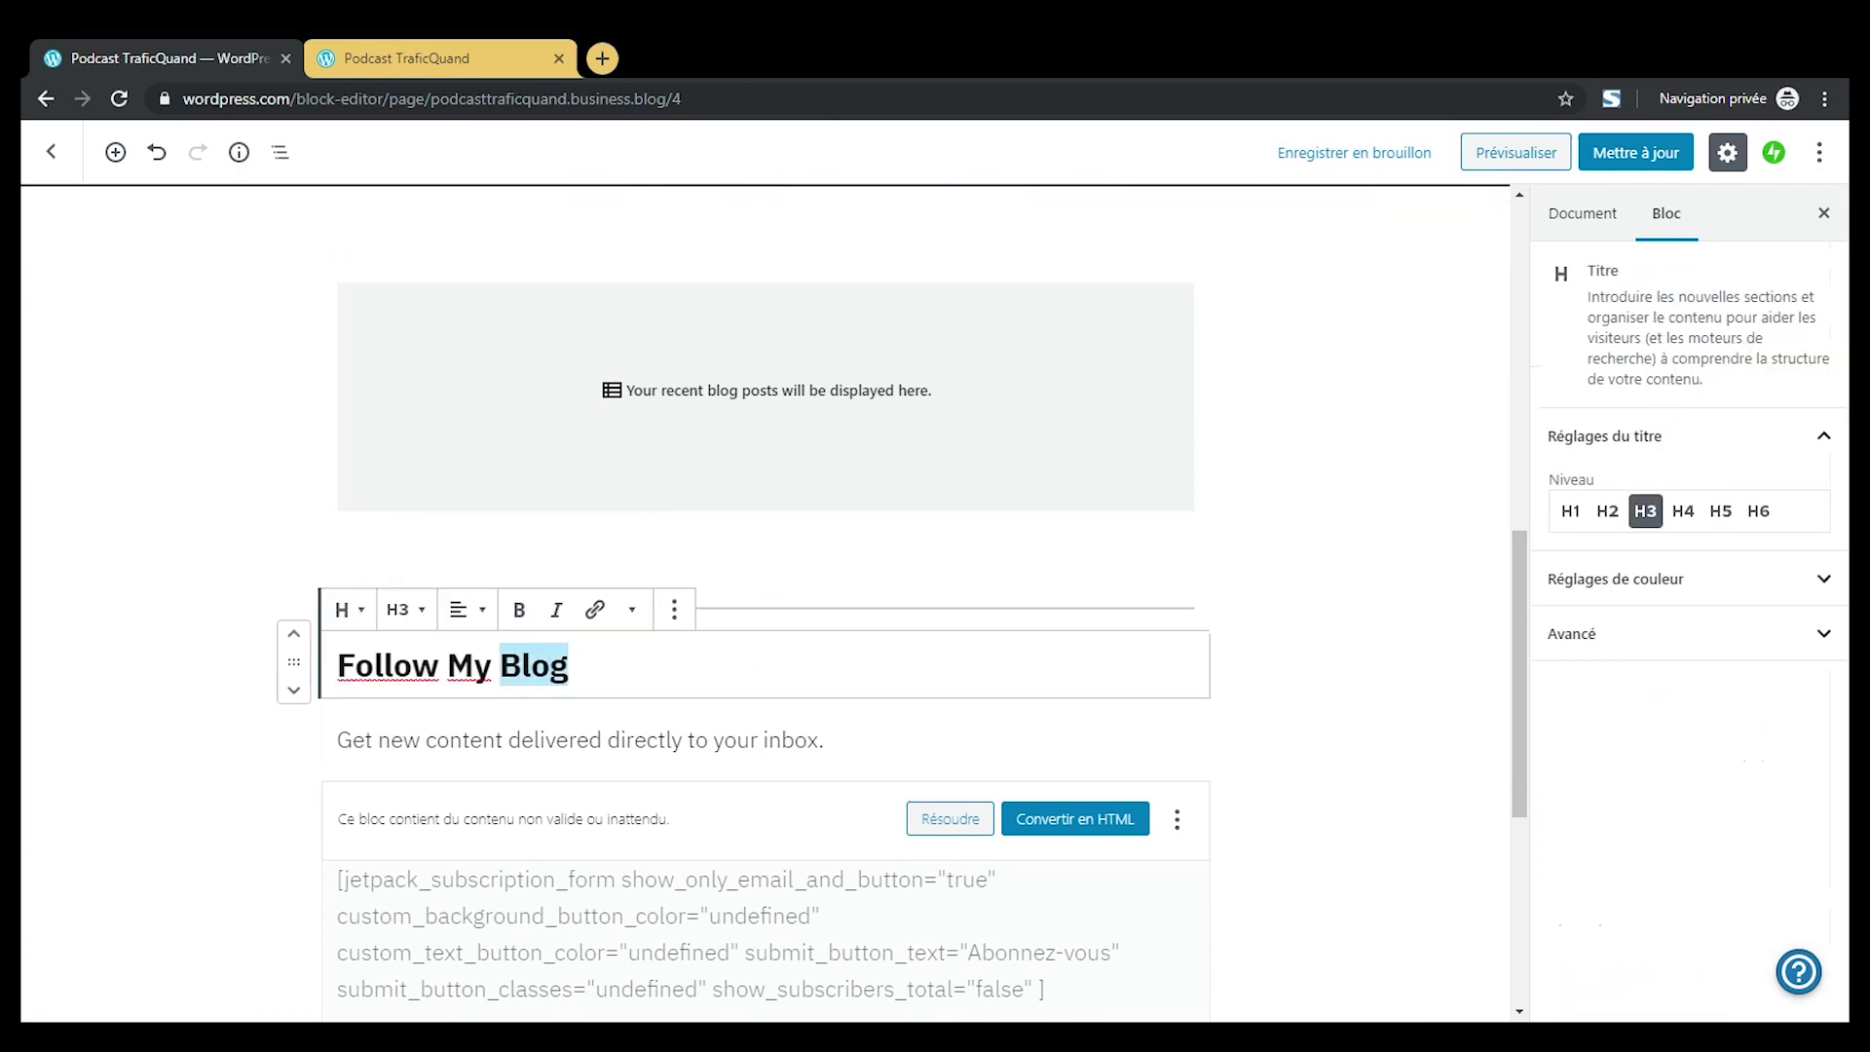
key("BackSpace")
key("BackSpace")
key("BackSpace")
key("BackSpace")
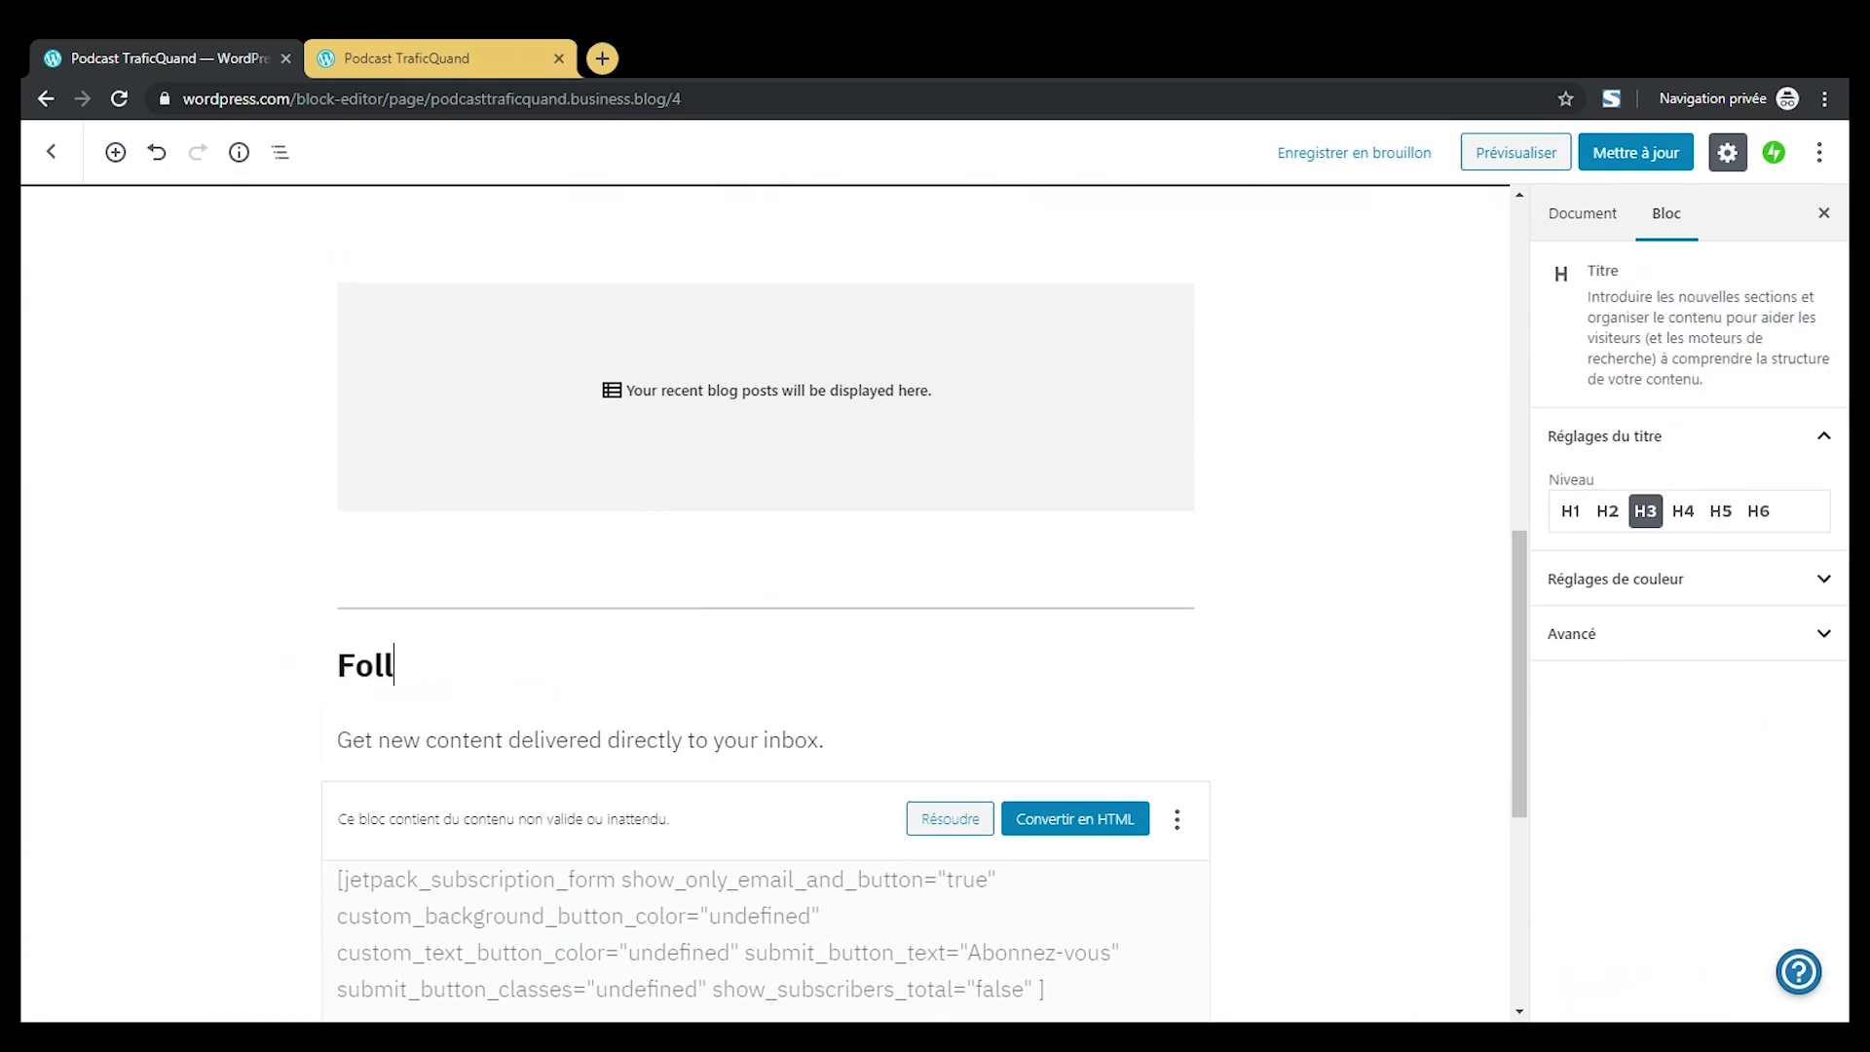
- Preview the edited home page in desktop view and check the banner and the posts below it
left_click_drag(1535, 623, 1535, 681)
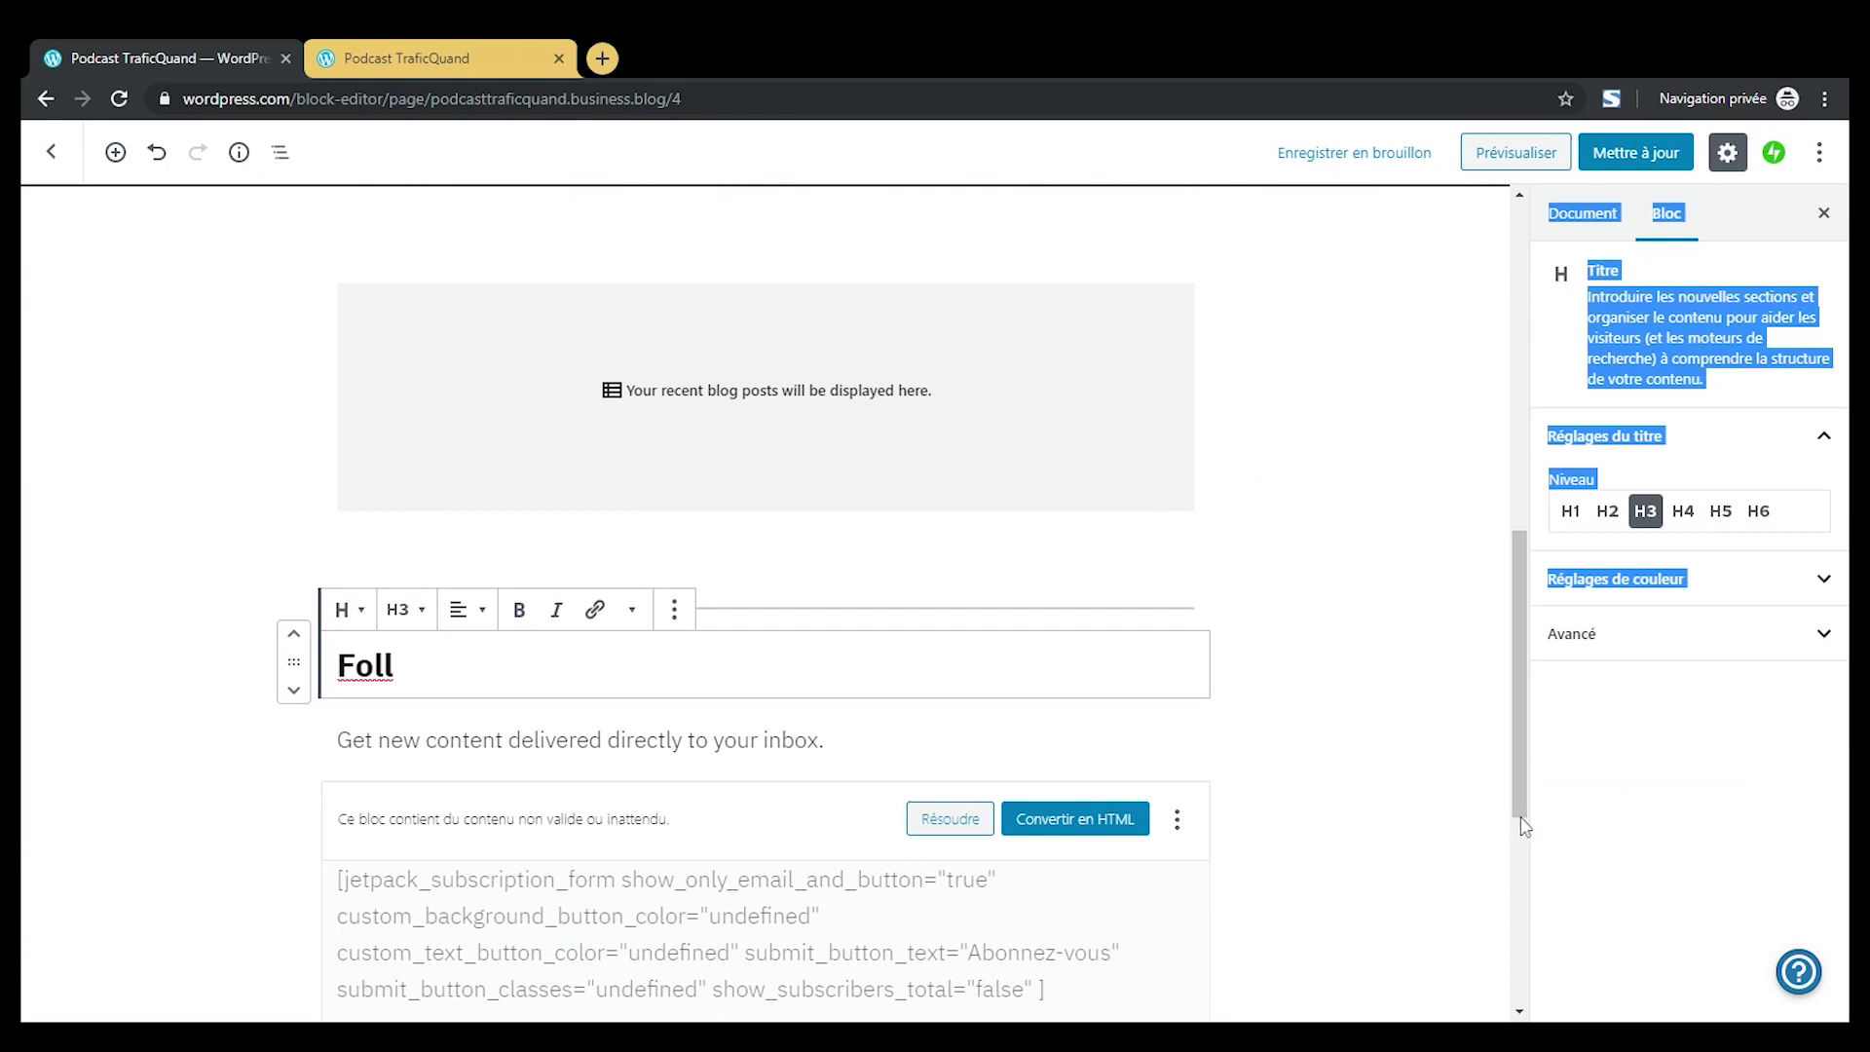
left_click_drag(1523, 824, 1509, 371)
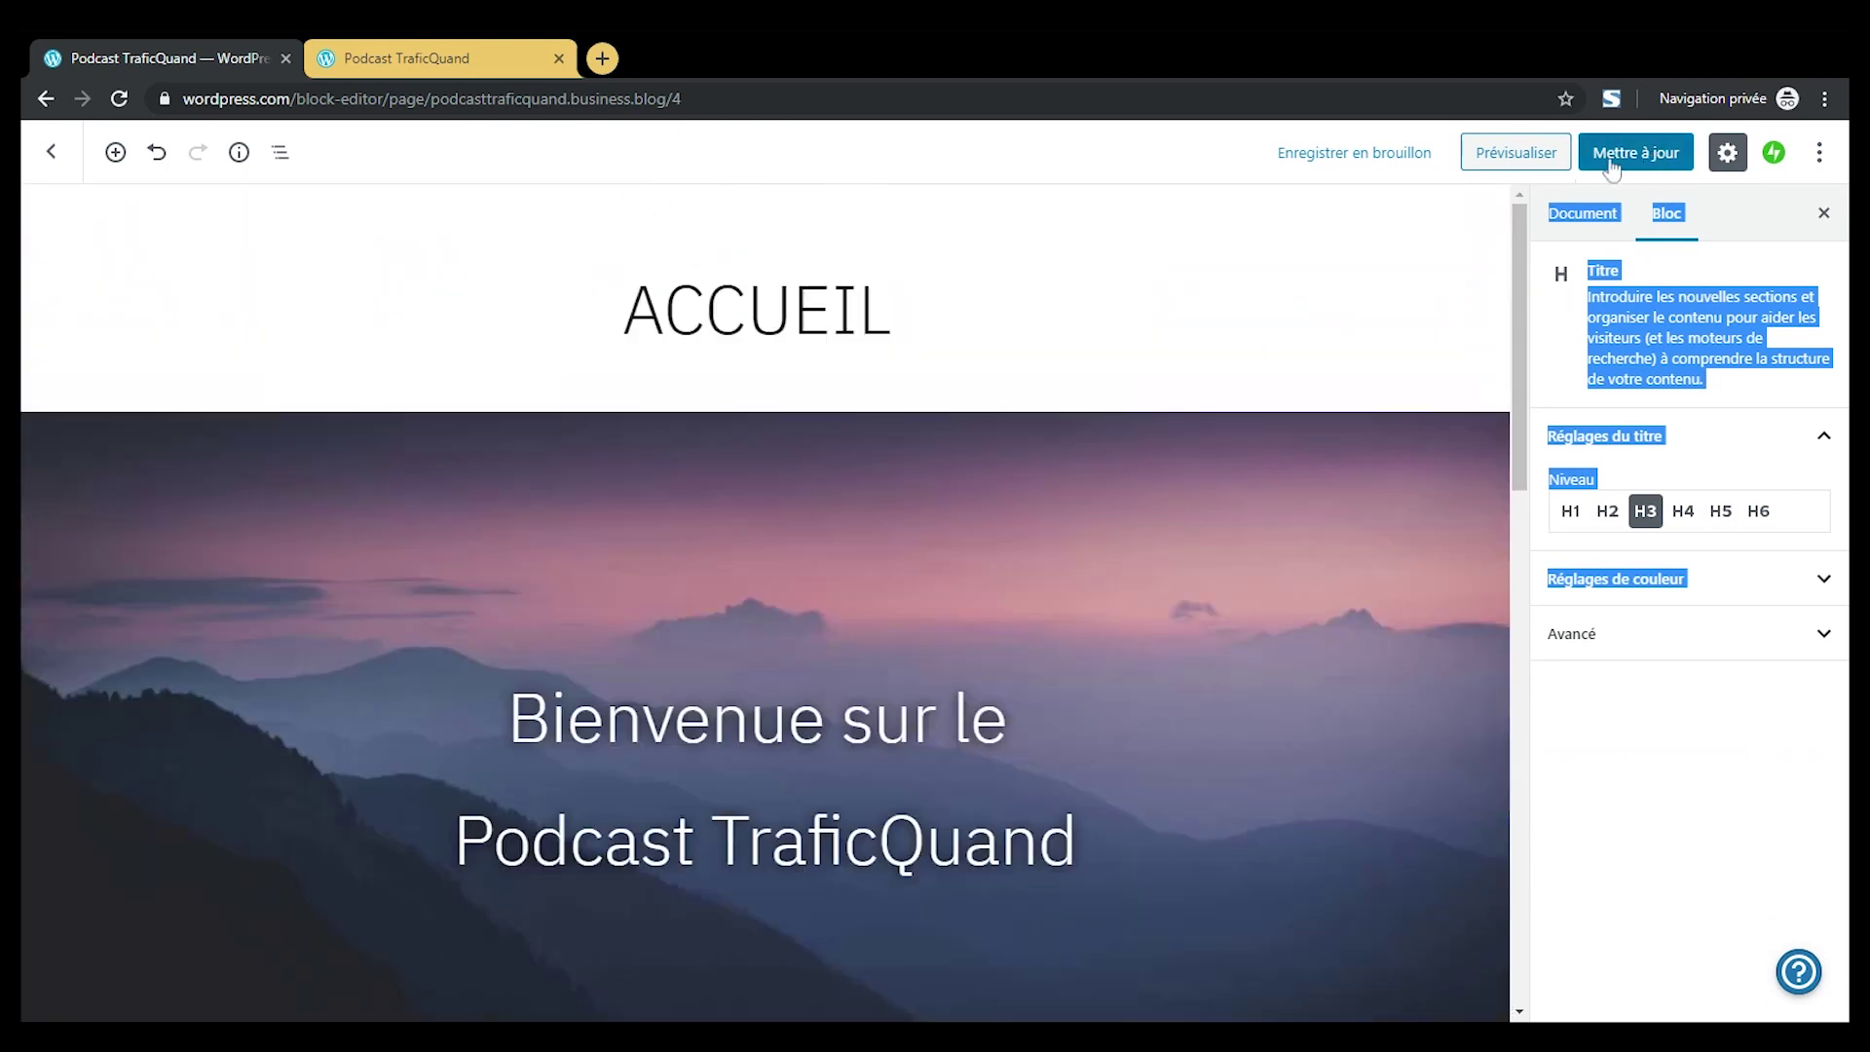
left_click(1536, 159)
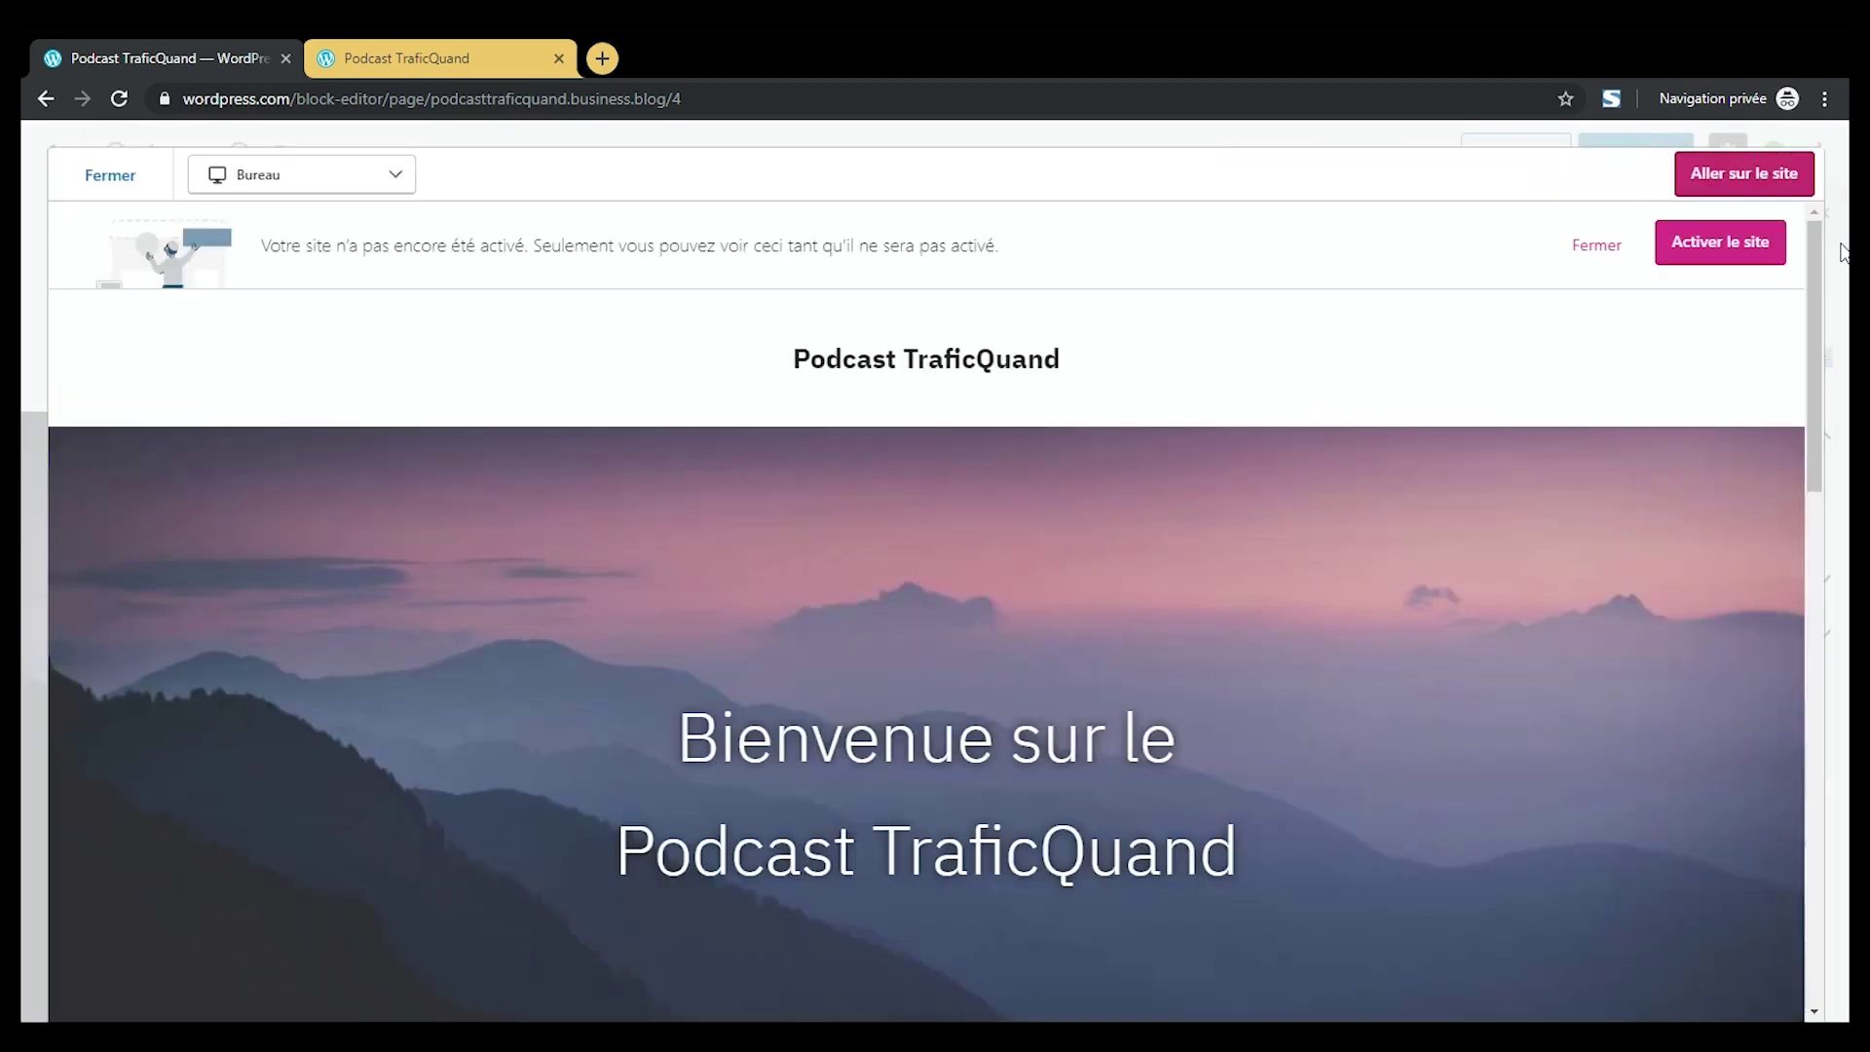
scroll(1814, 389, "down", 10)
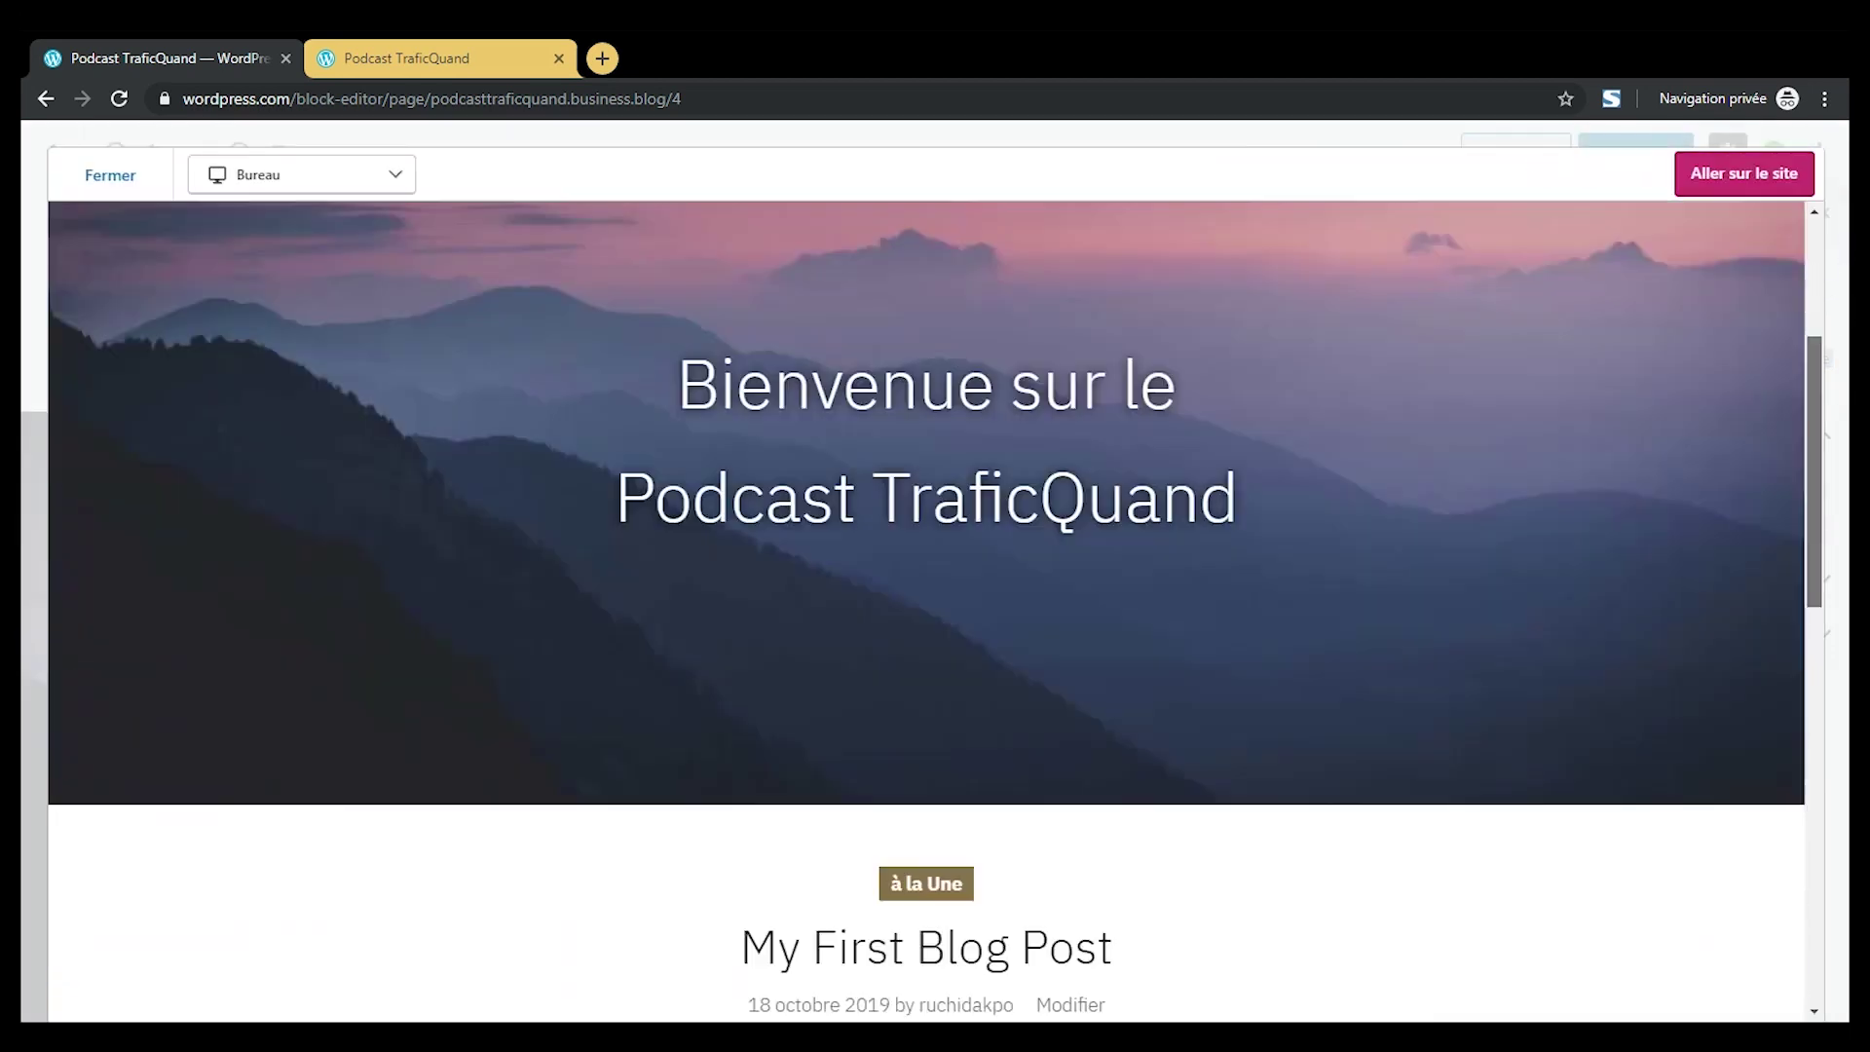
- Close the page preview and update the home page with its edits, returning to the site's list of pages
scroll(925, 584, "up", 10)
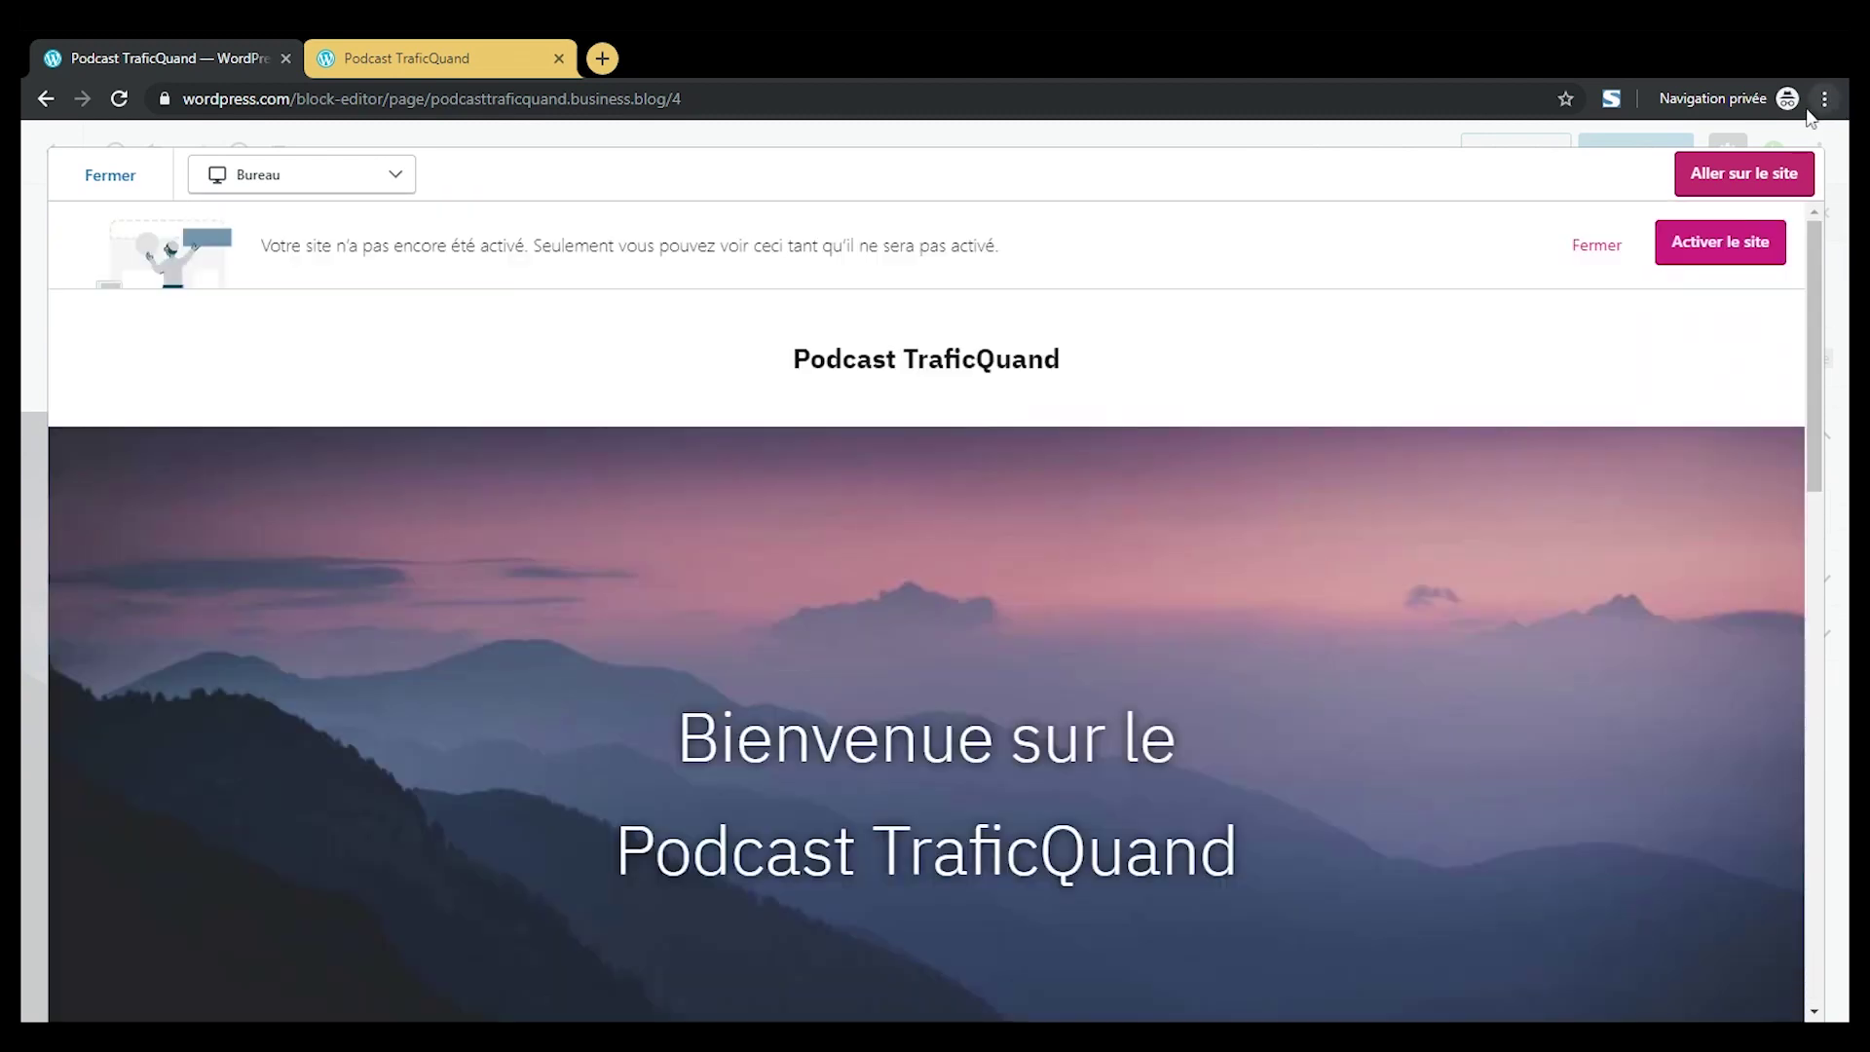
left_click(1605, 245)
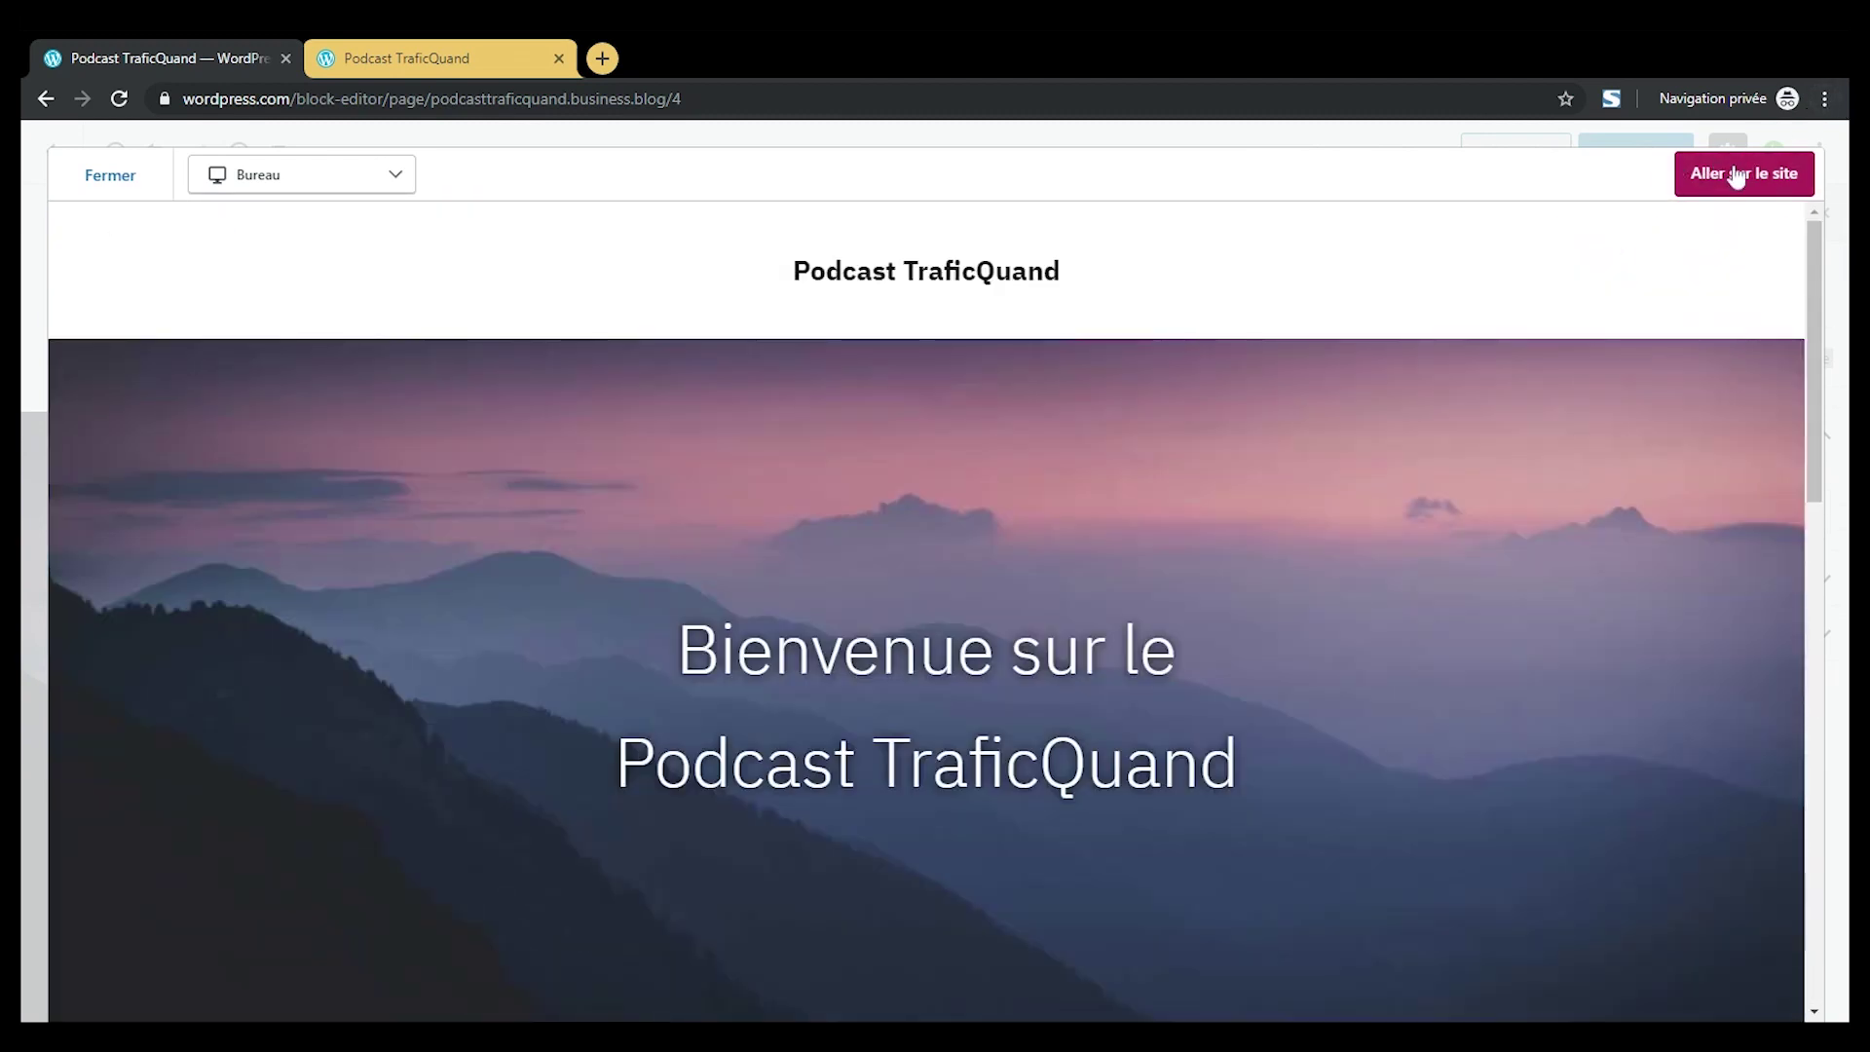
left_click(110, 176)
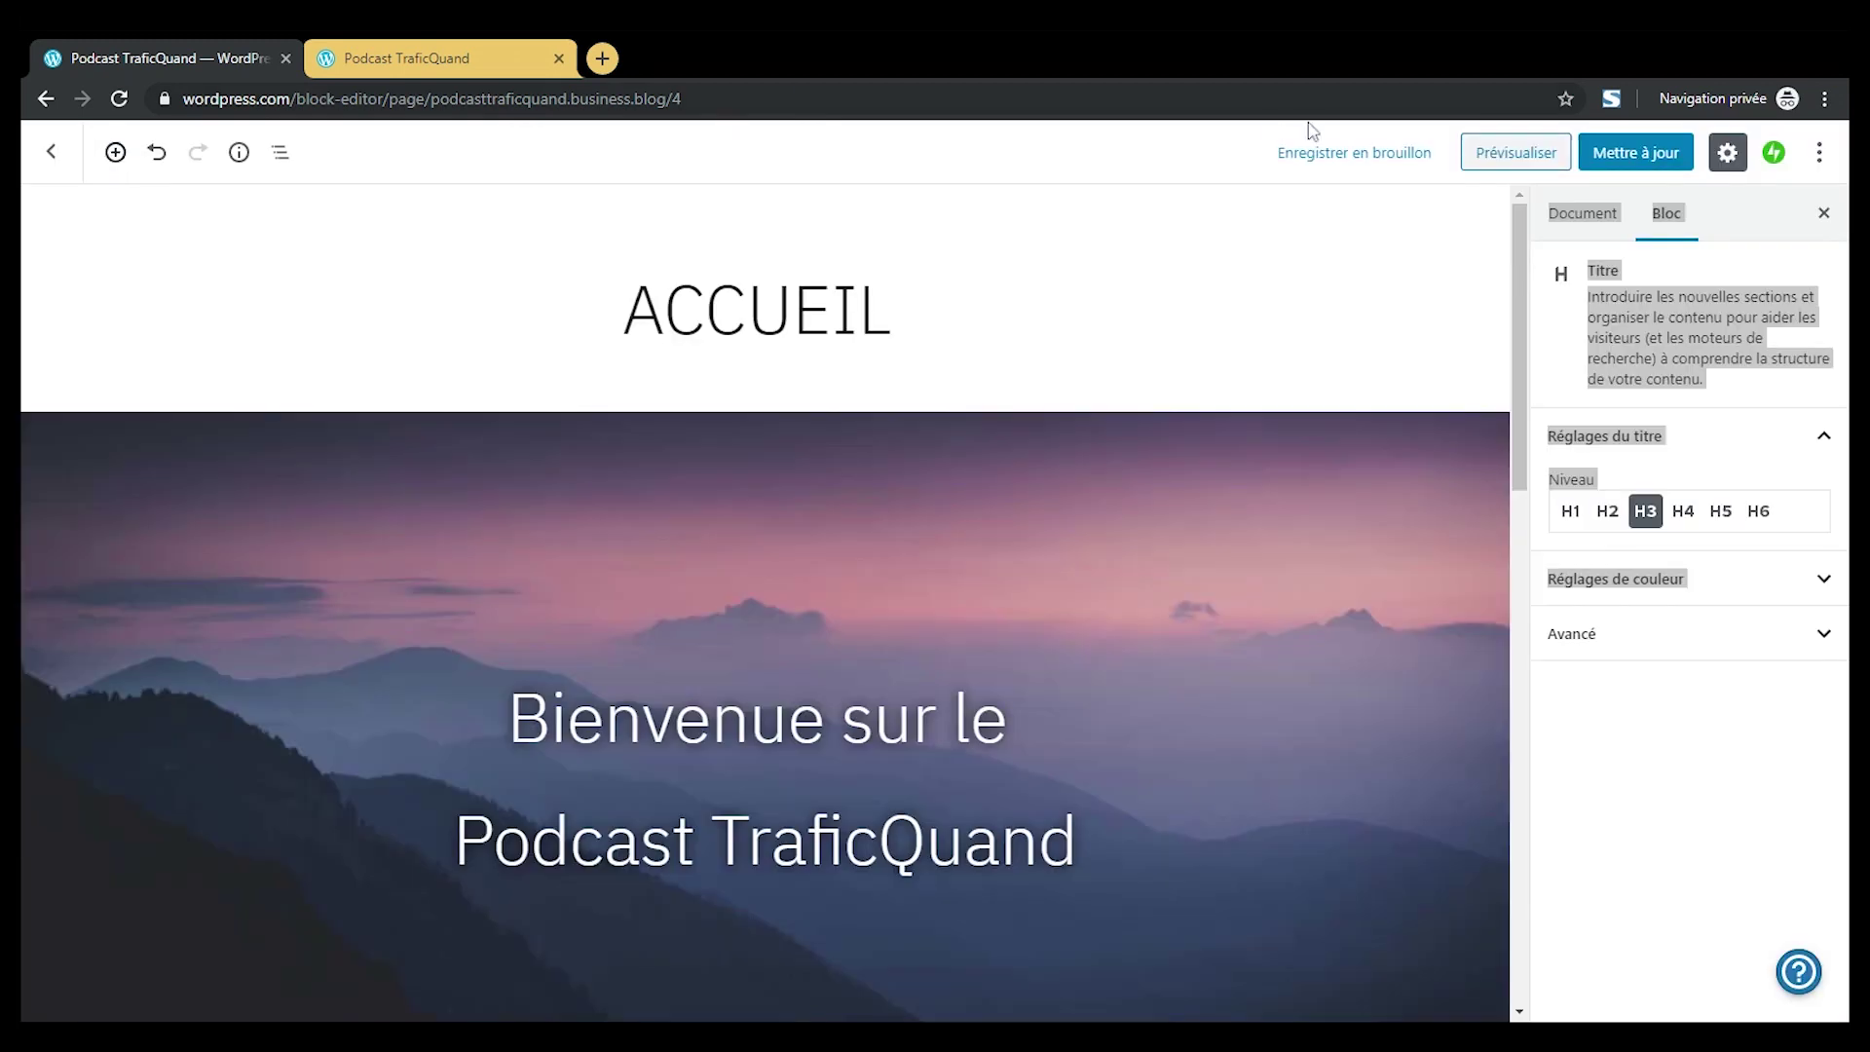
double_click(1628, 160)
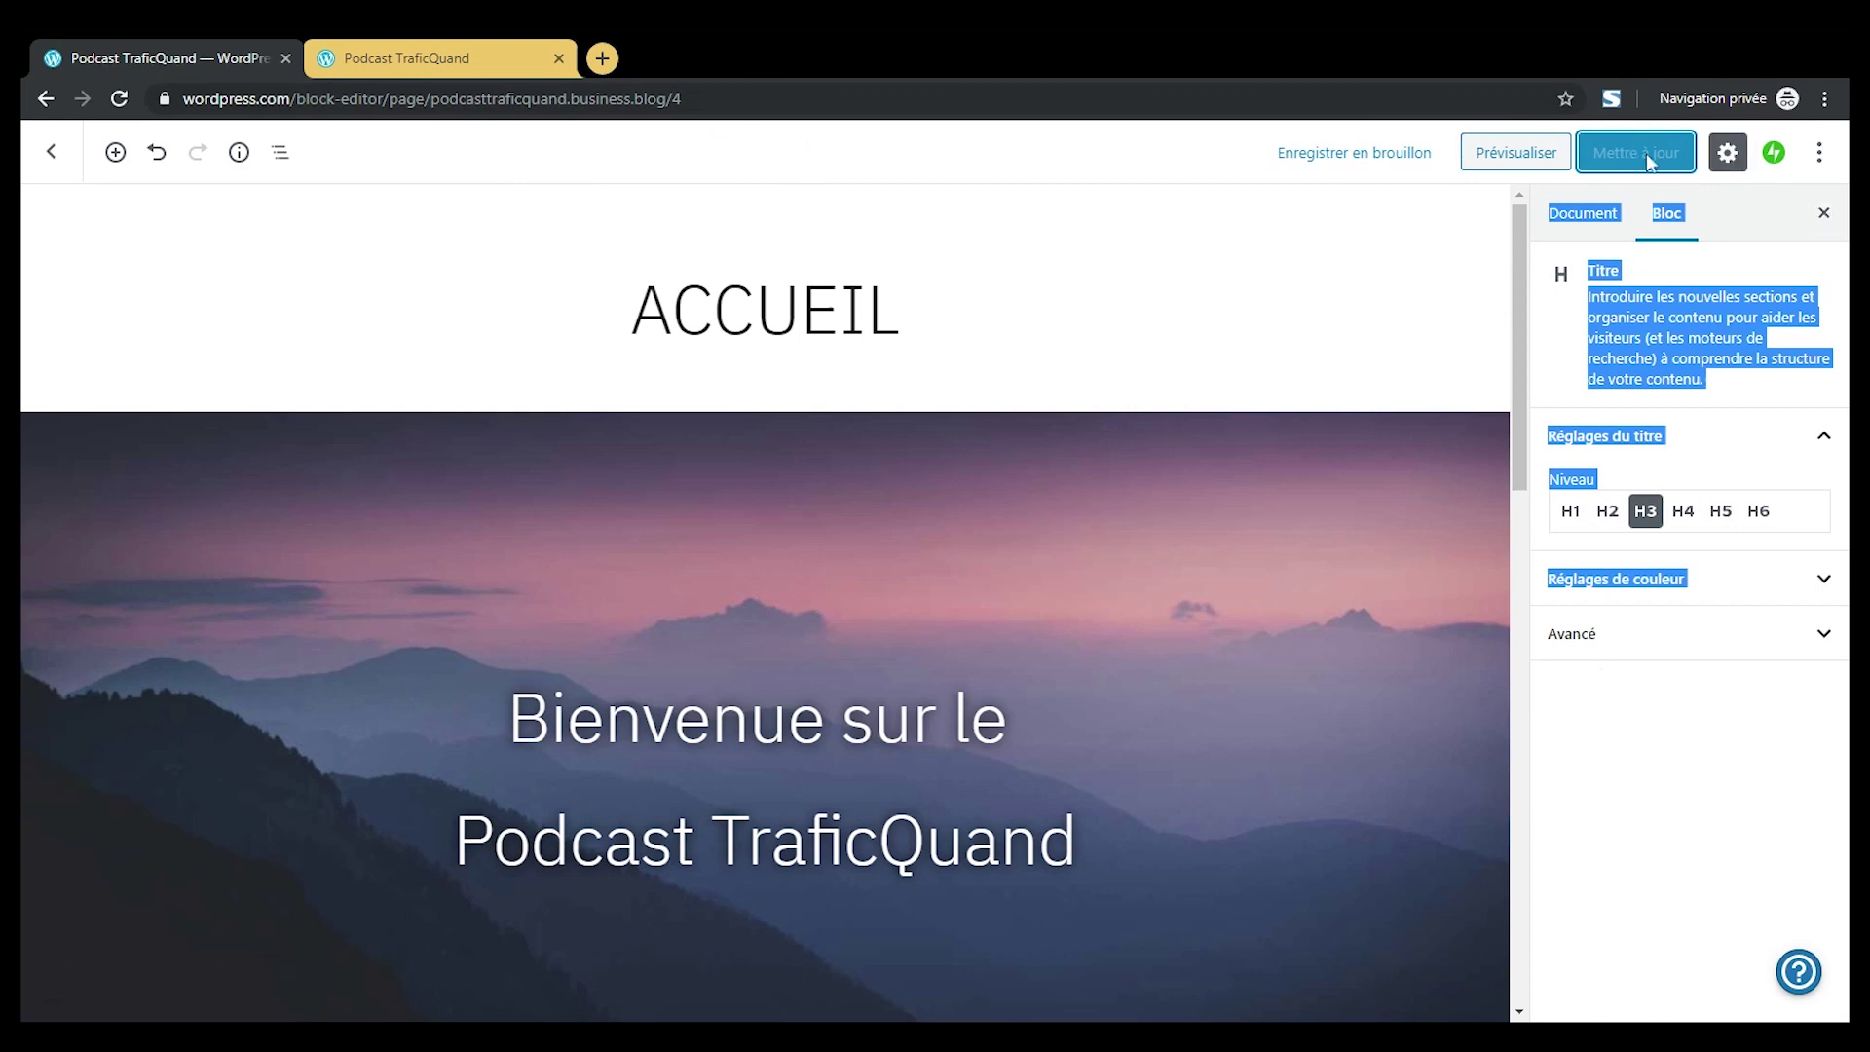
left_click(49, 153)
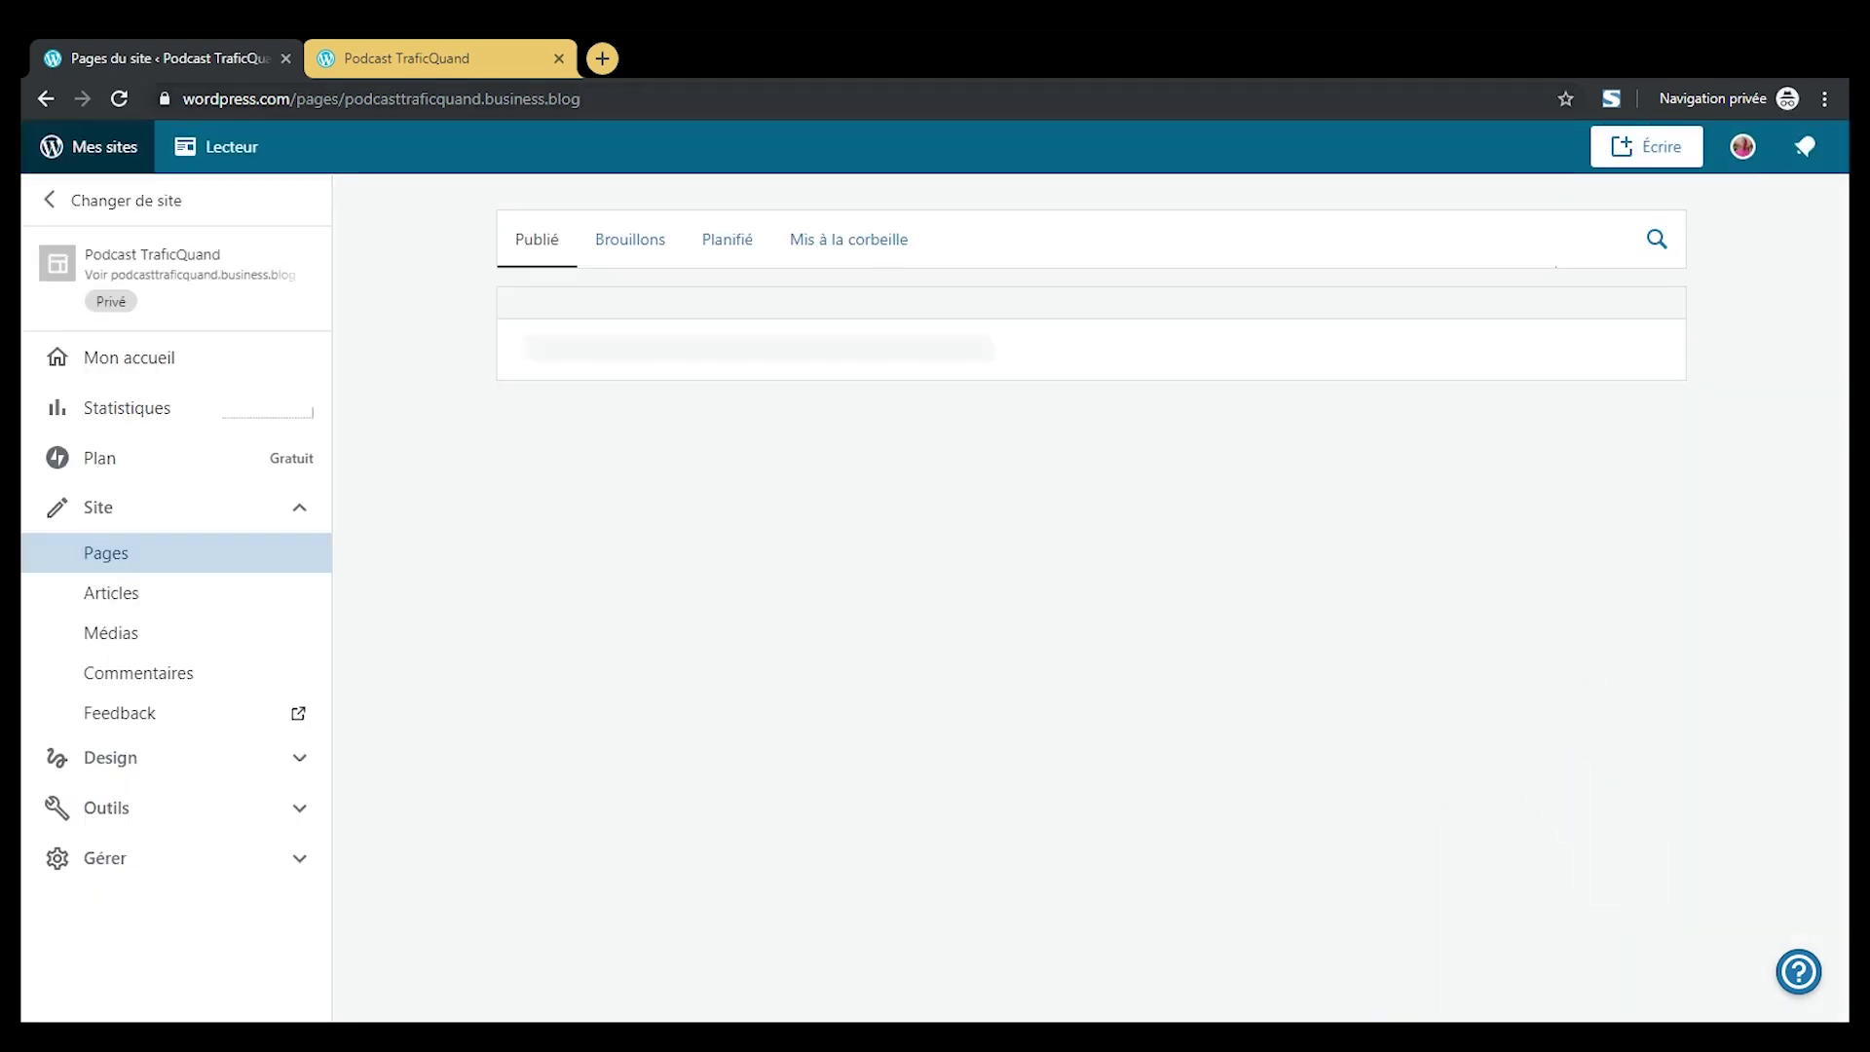
- Reload the site at podcasttraficquand.business.blog in its own browser tab and check the home page from the banner to the subscription section
left_click_drag(346, 98, 633, 98)
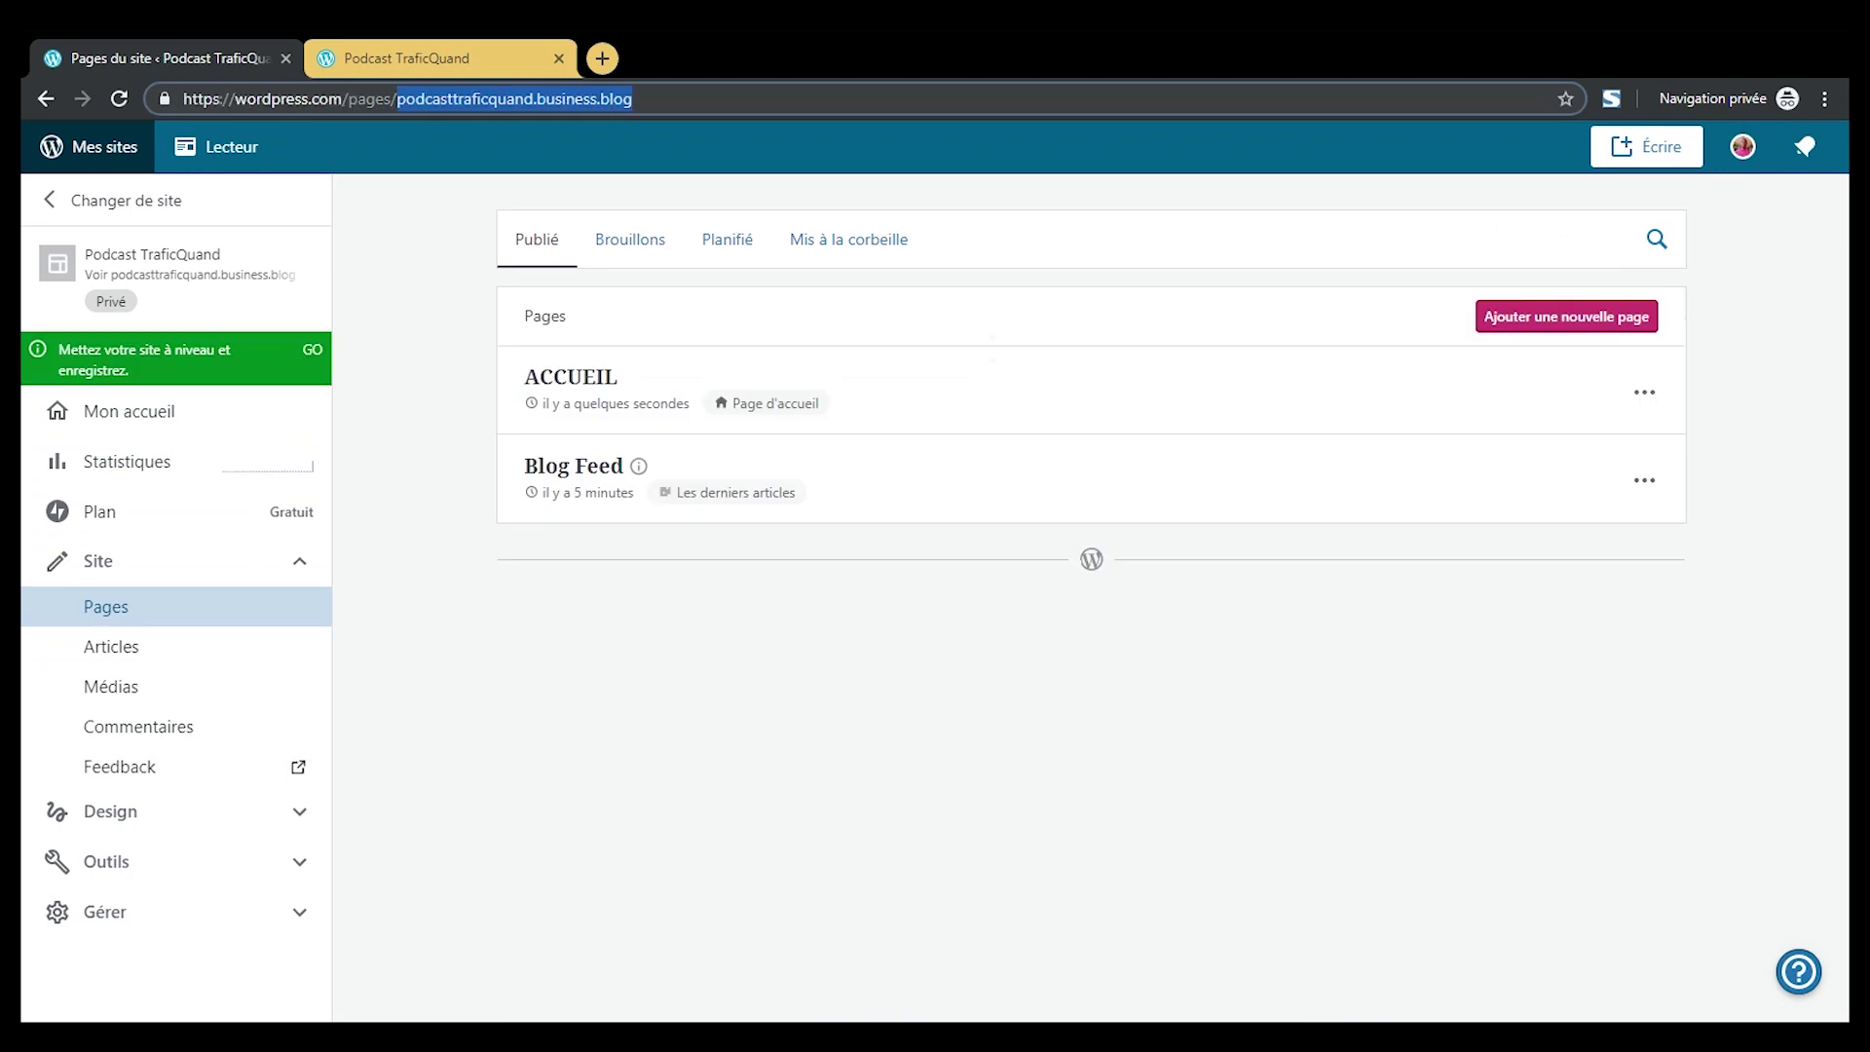
left_click(429, 44)
left_click(136, 105)
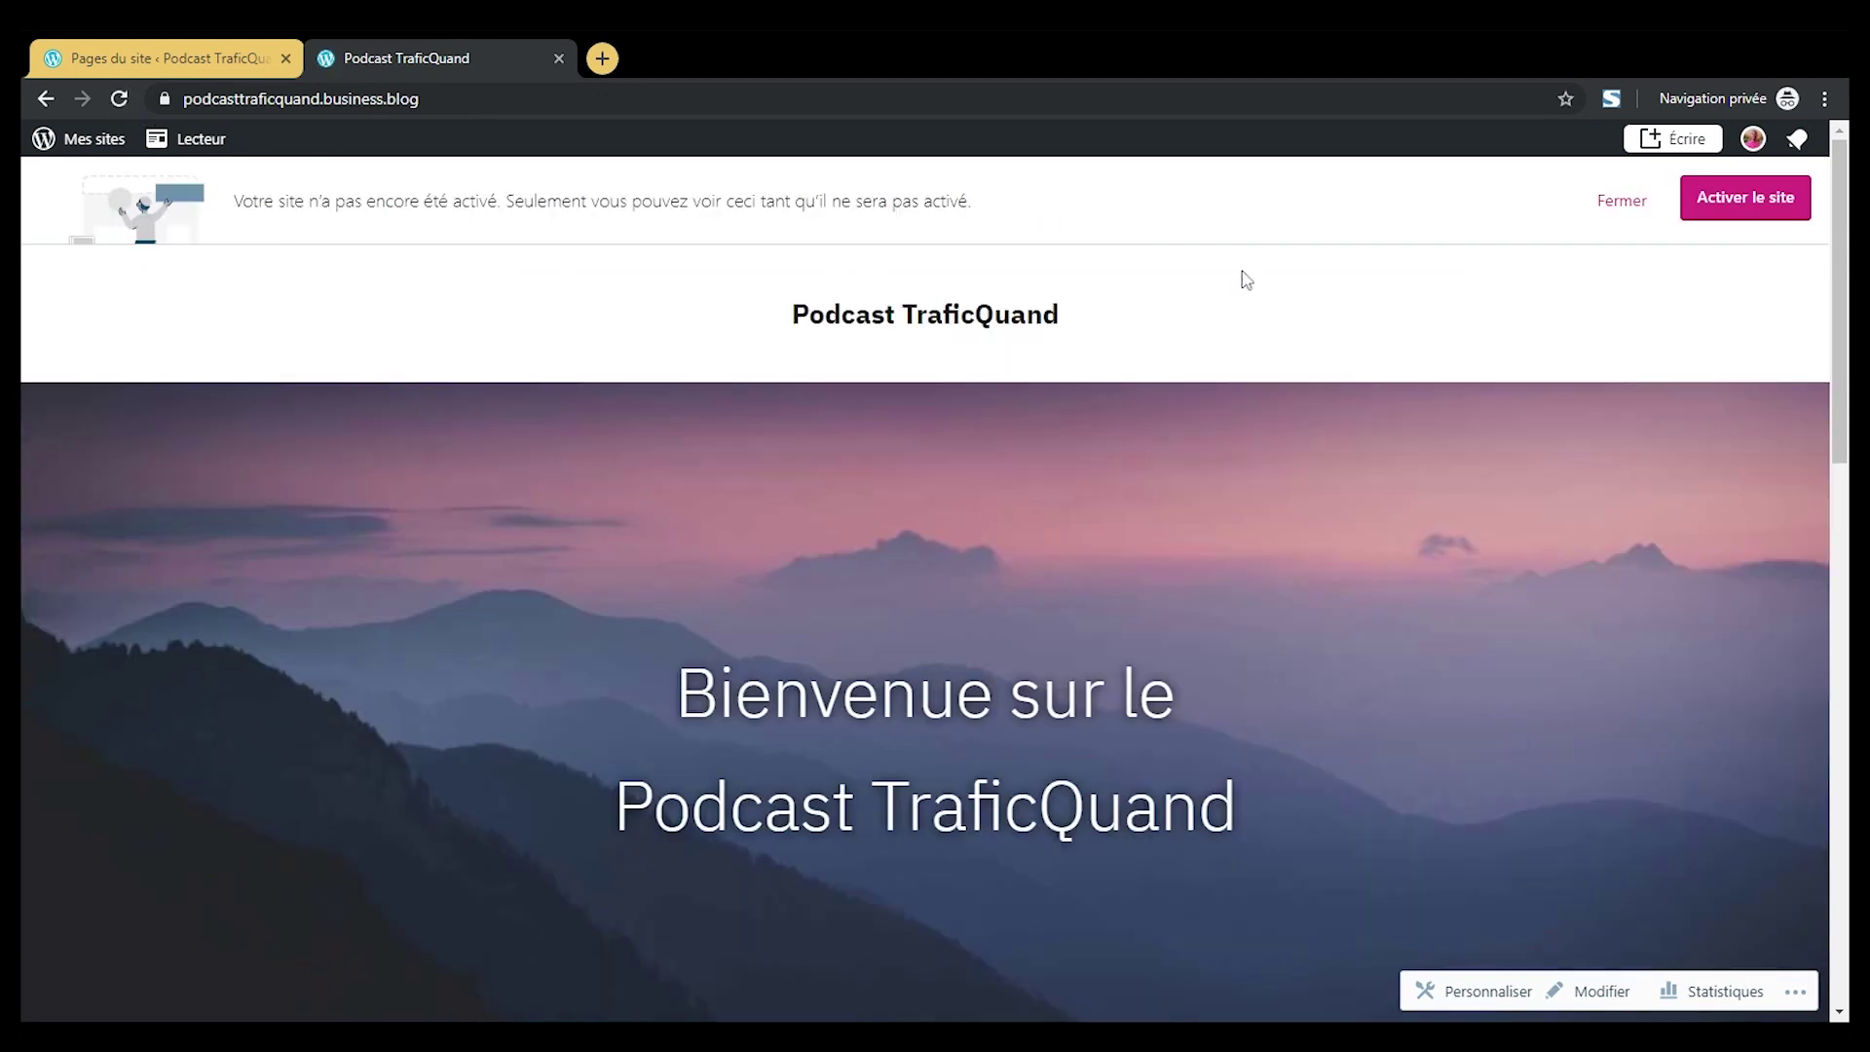
scroll(1835, 279, "down", 6)
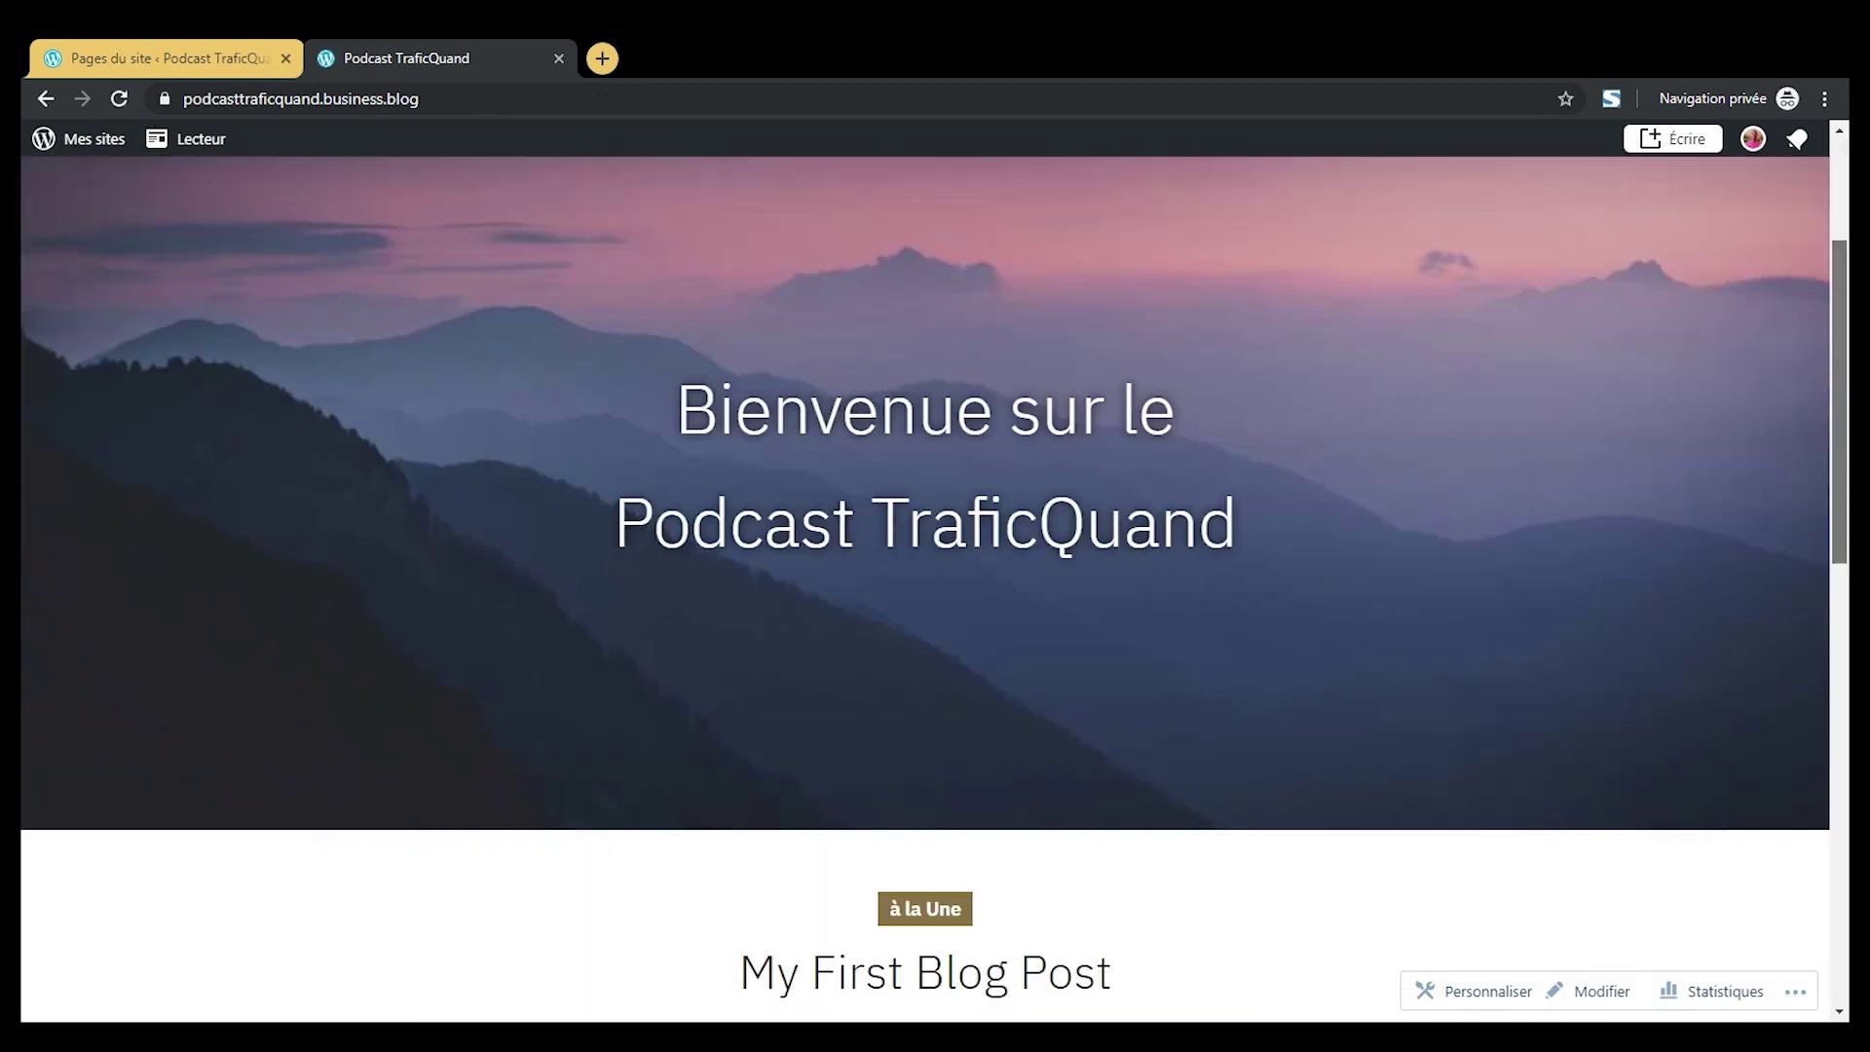
scroll(925, 584, "down", 10)
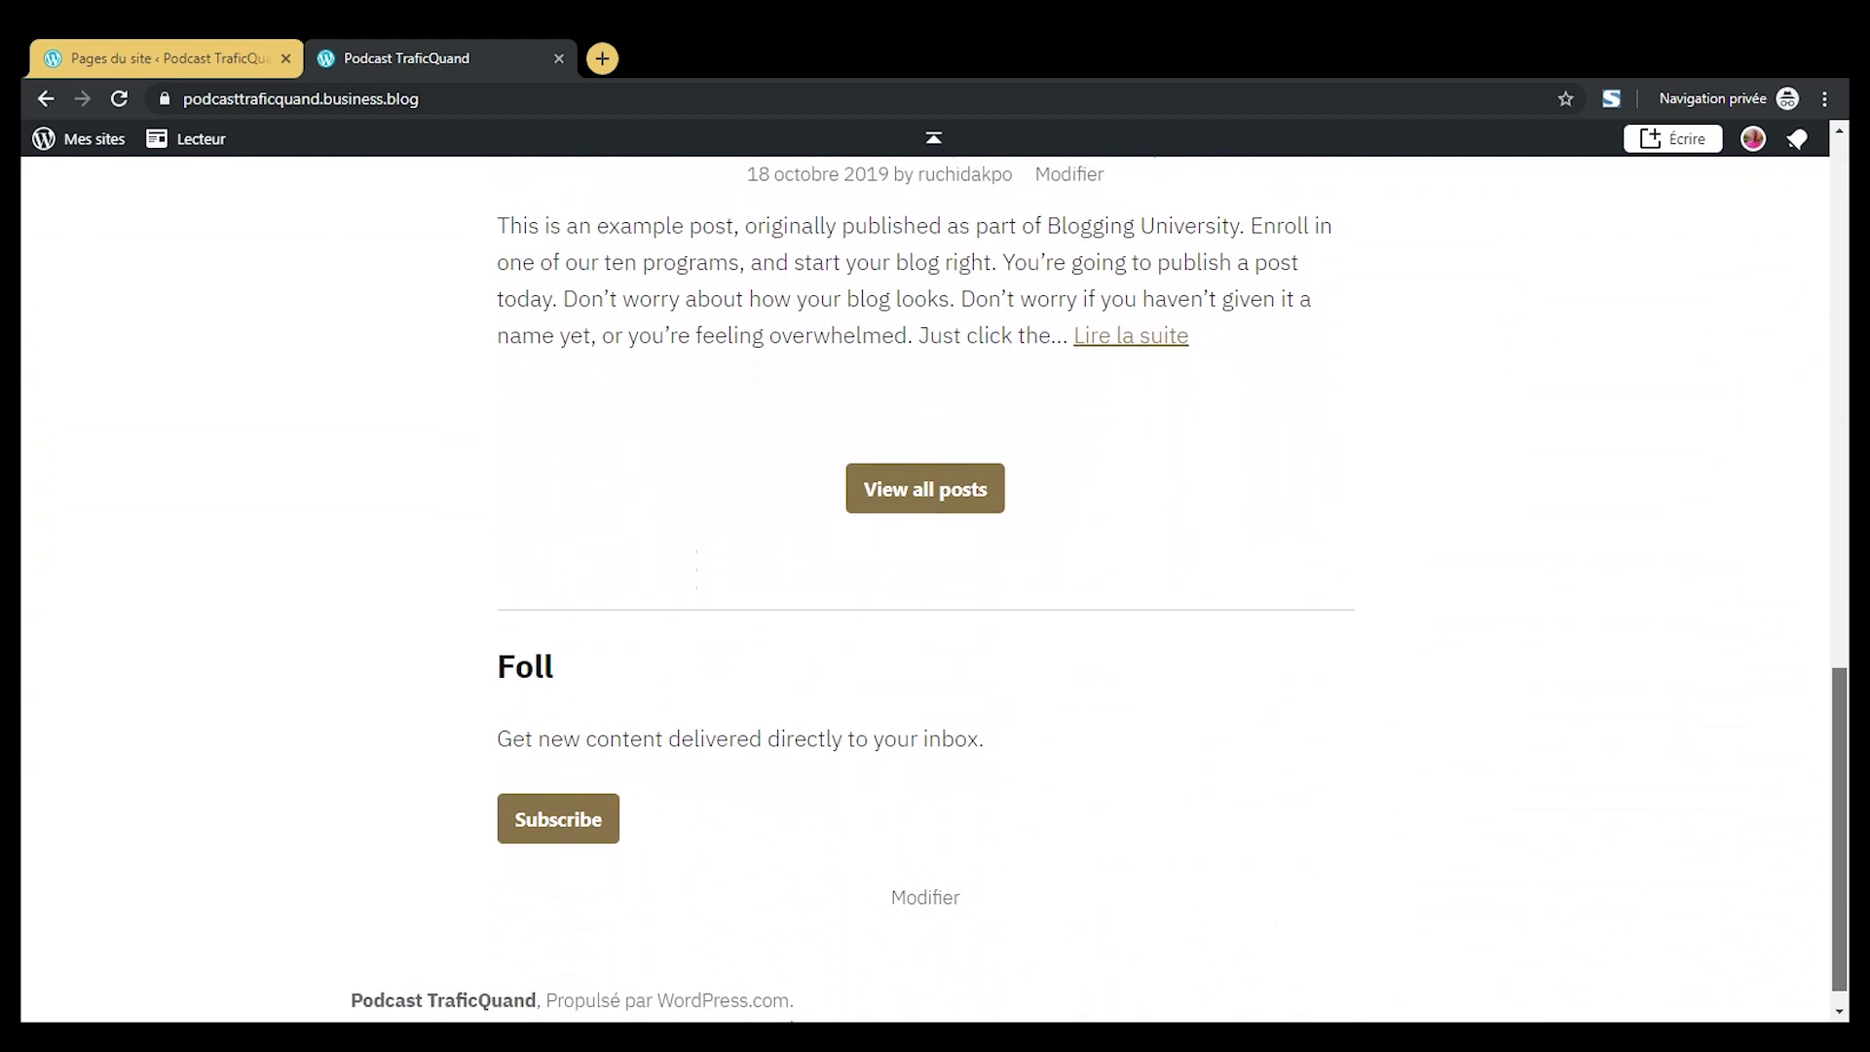
scroll(1844, 794, "up", 4)
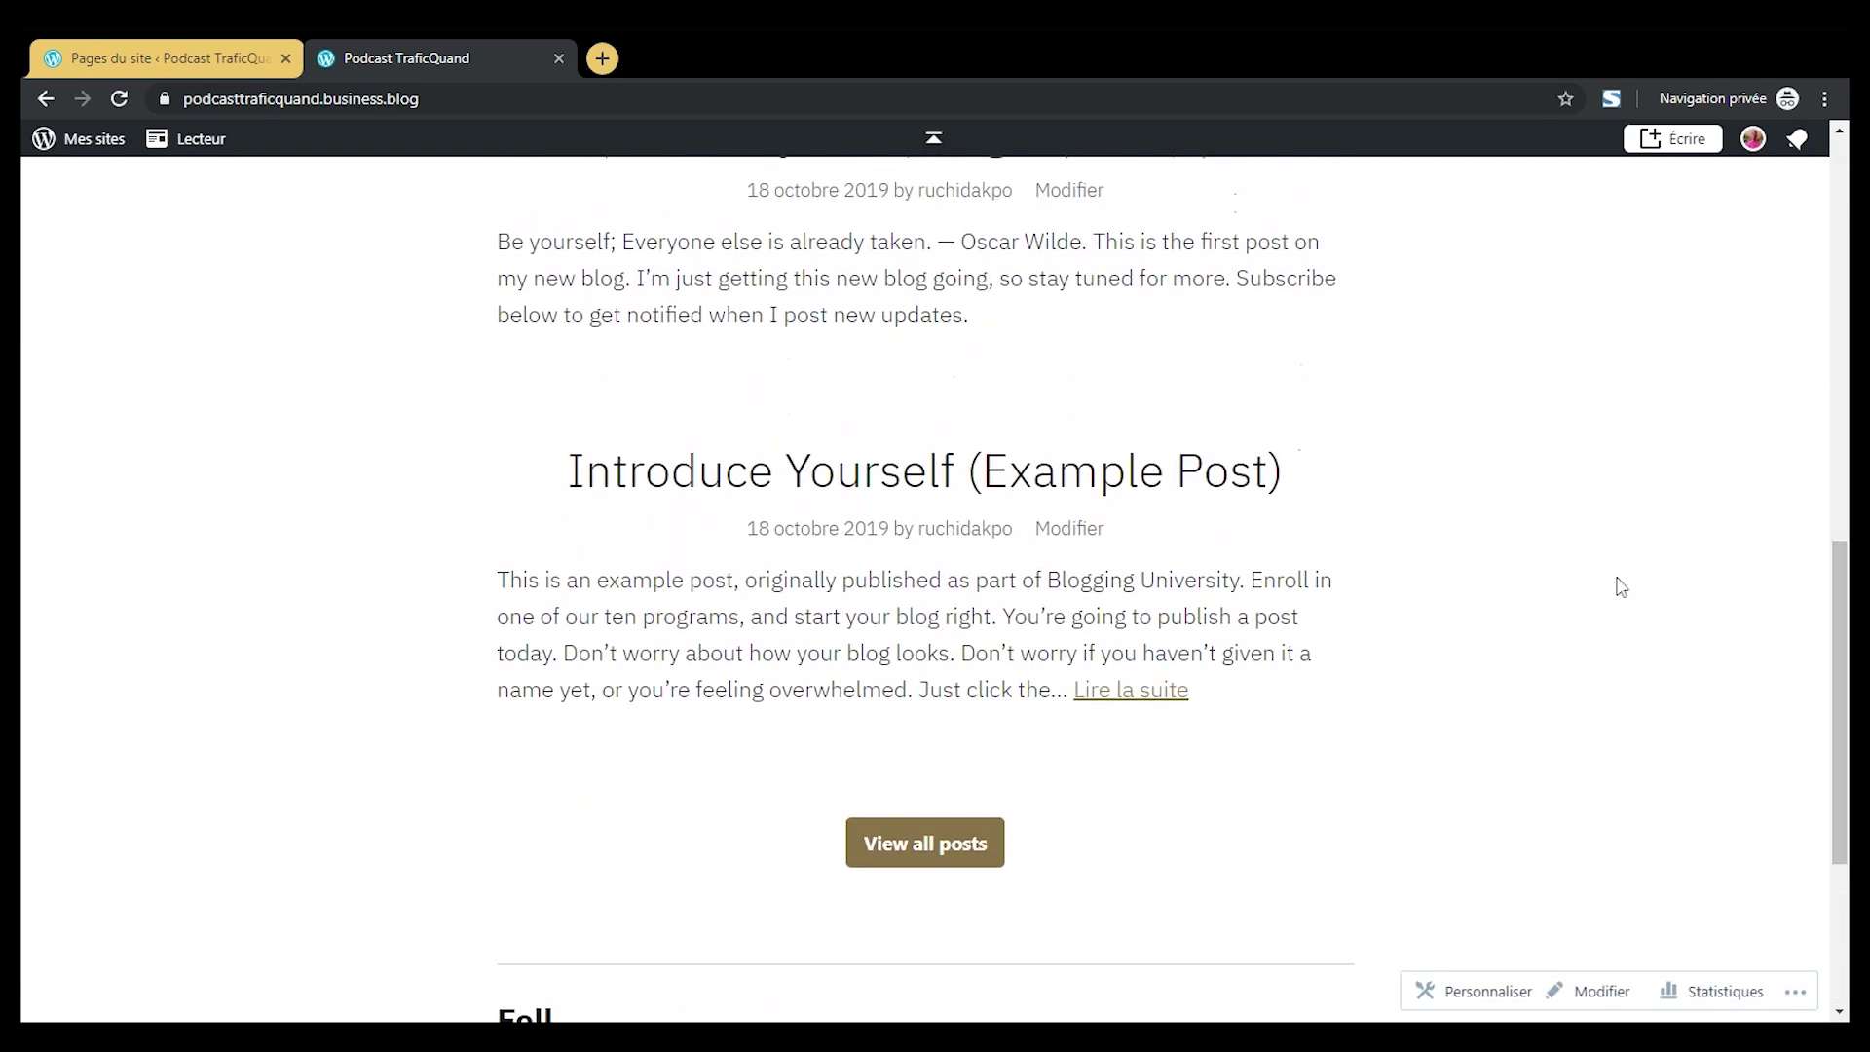